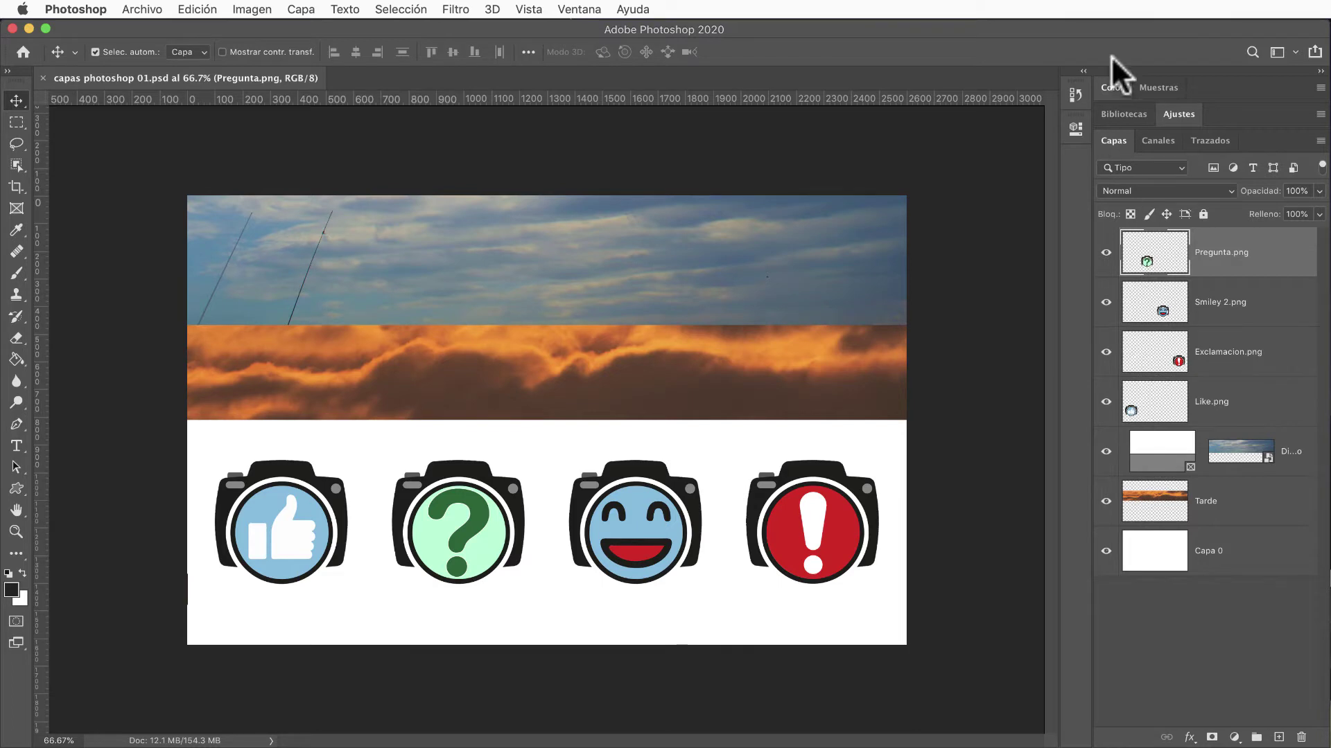
Step: Select the four icon PNG layers and group them into a new group, Grupo 1
left_click(1175, 114)
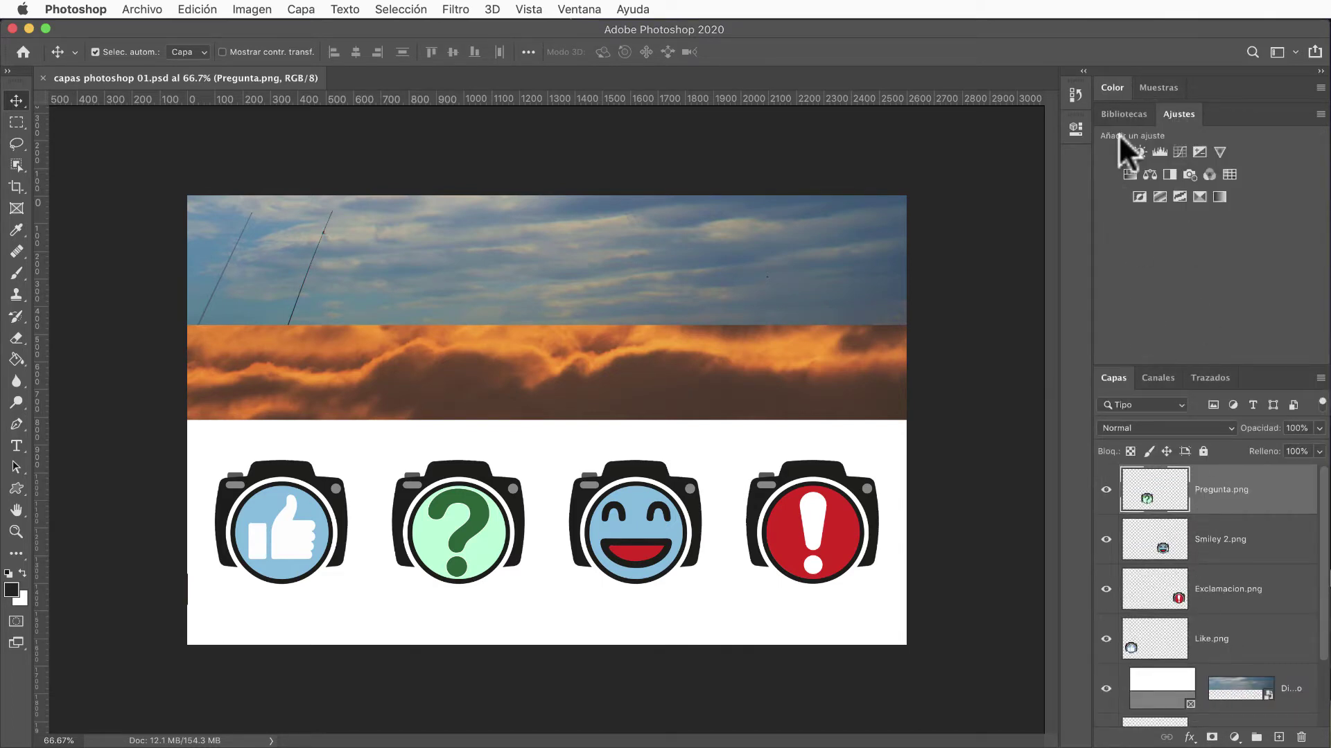
left_click(1181, 108)
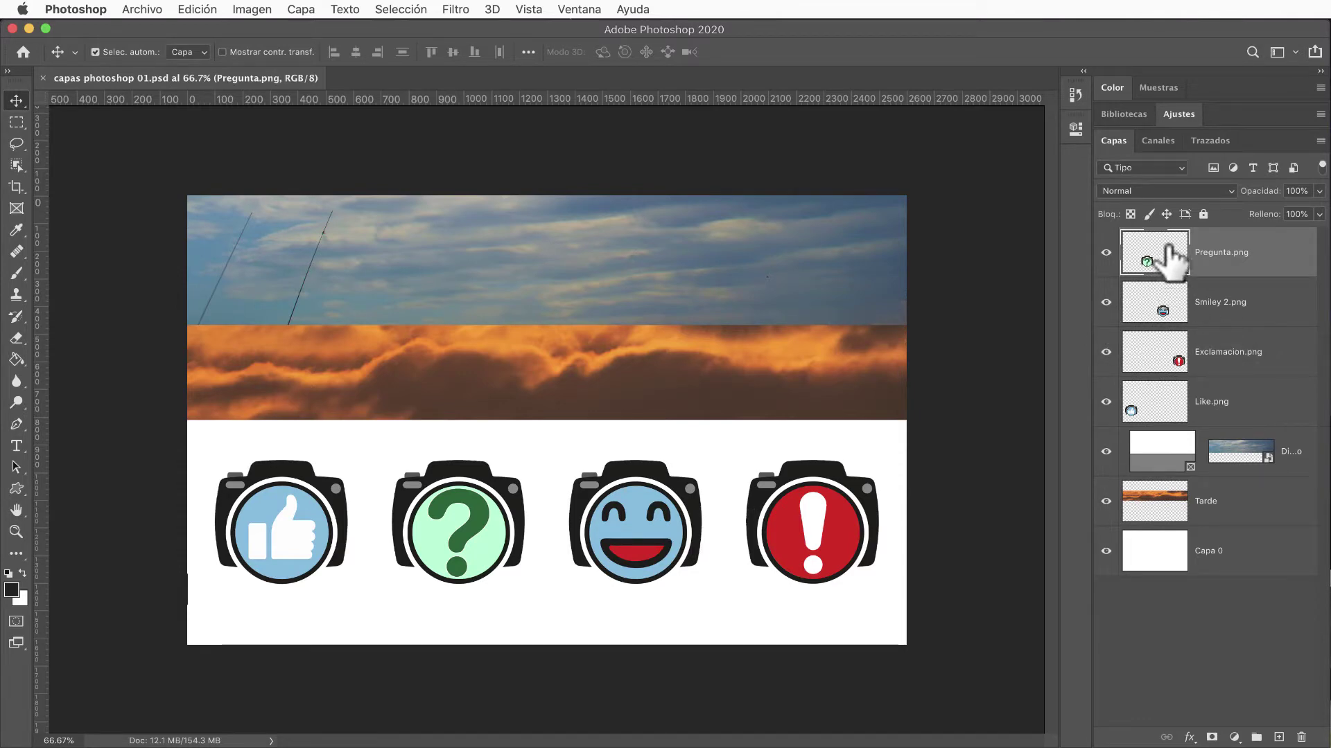
left_click(1185, 411, "shift")
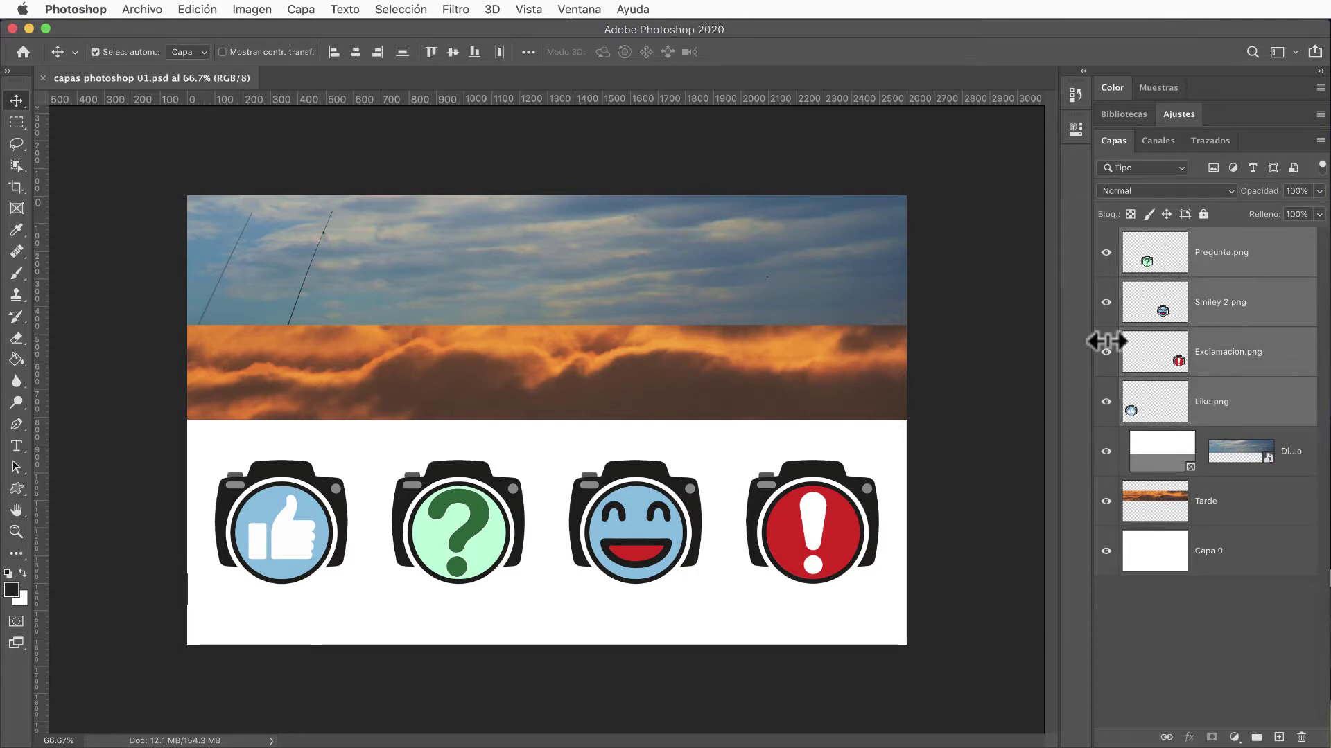
left_click(301, 9)
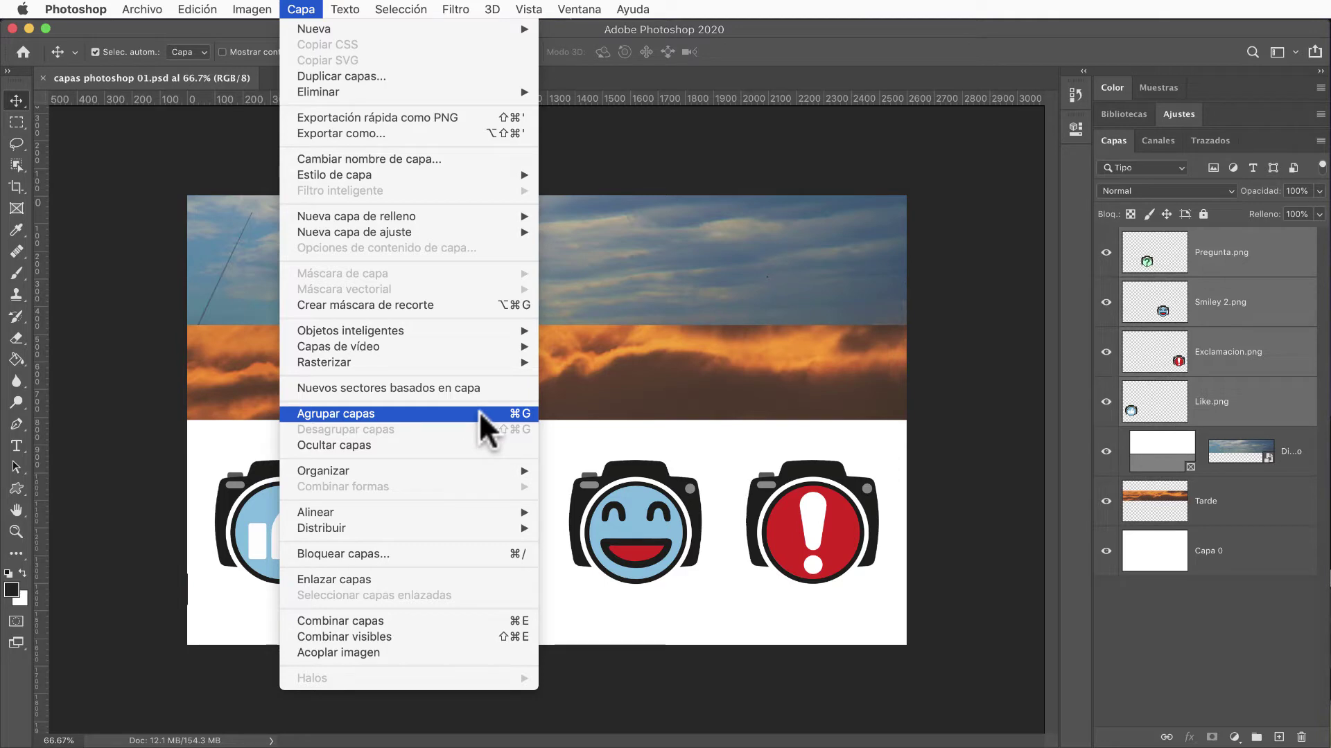
left_click(302, 9)
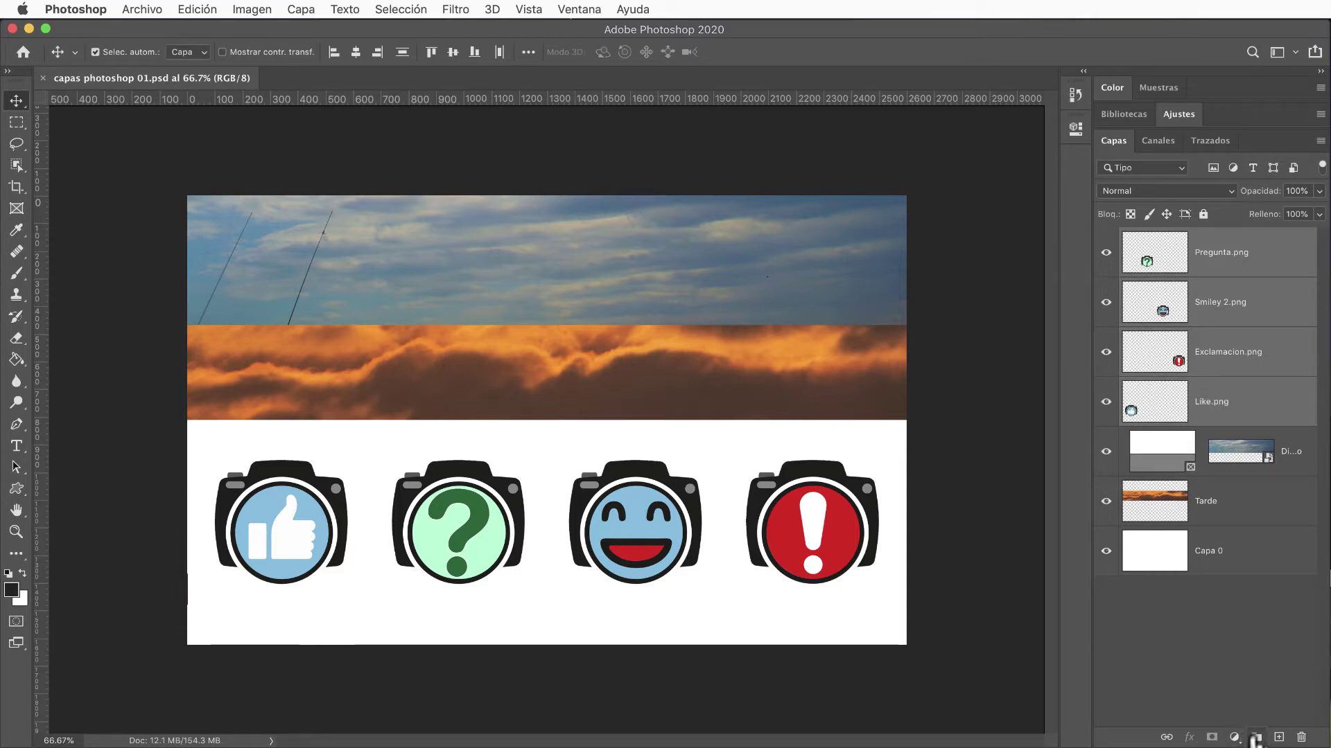
left_click(1257, 739)
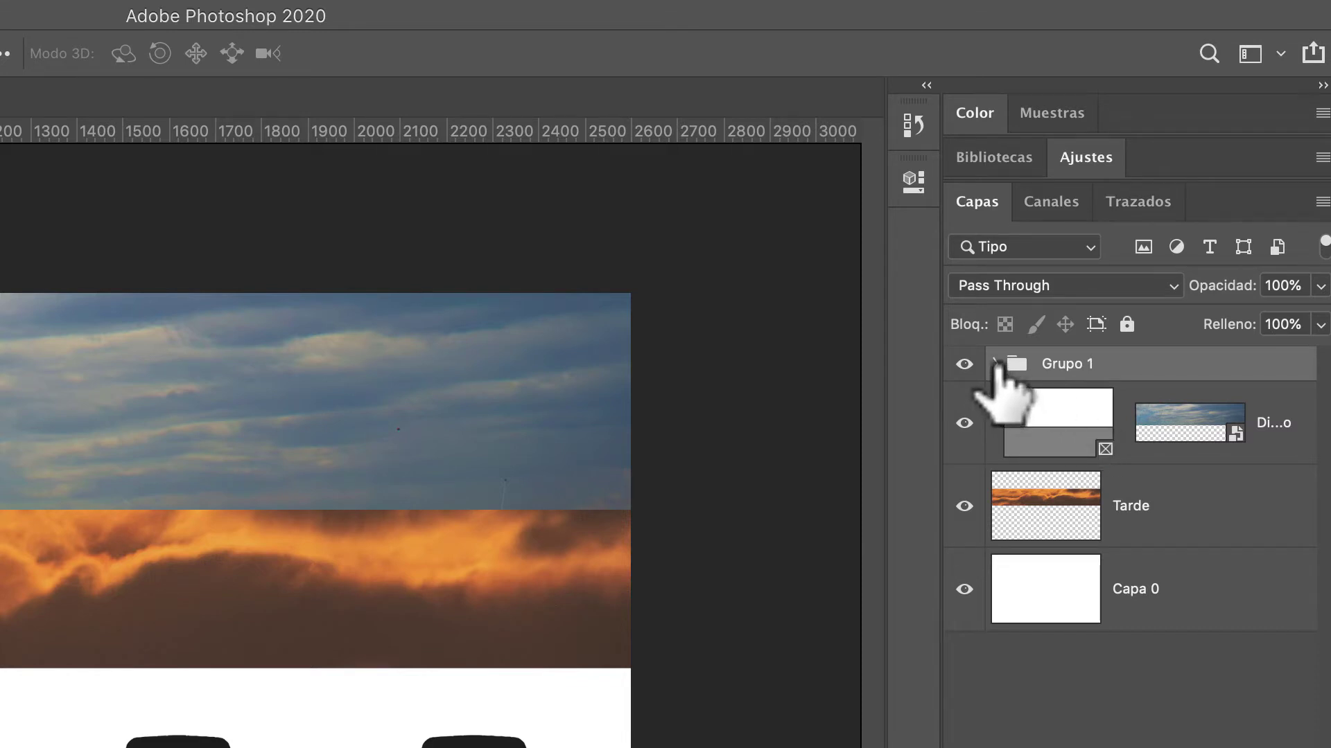
Step: Rename Grupo 1 to 'Fotos pequeñas'
left_click(996, 364)
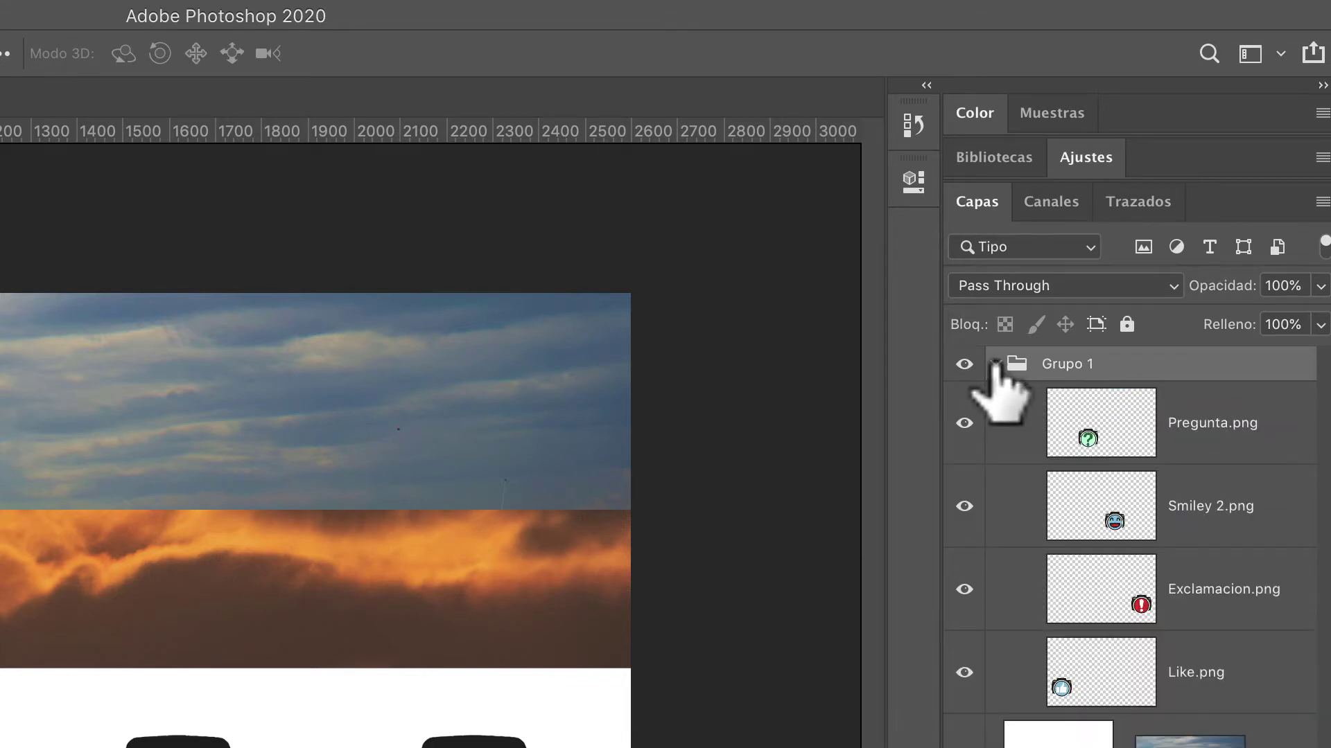
left_click(995, 364)
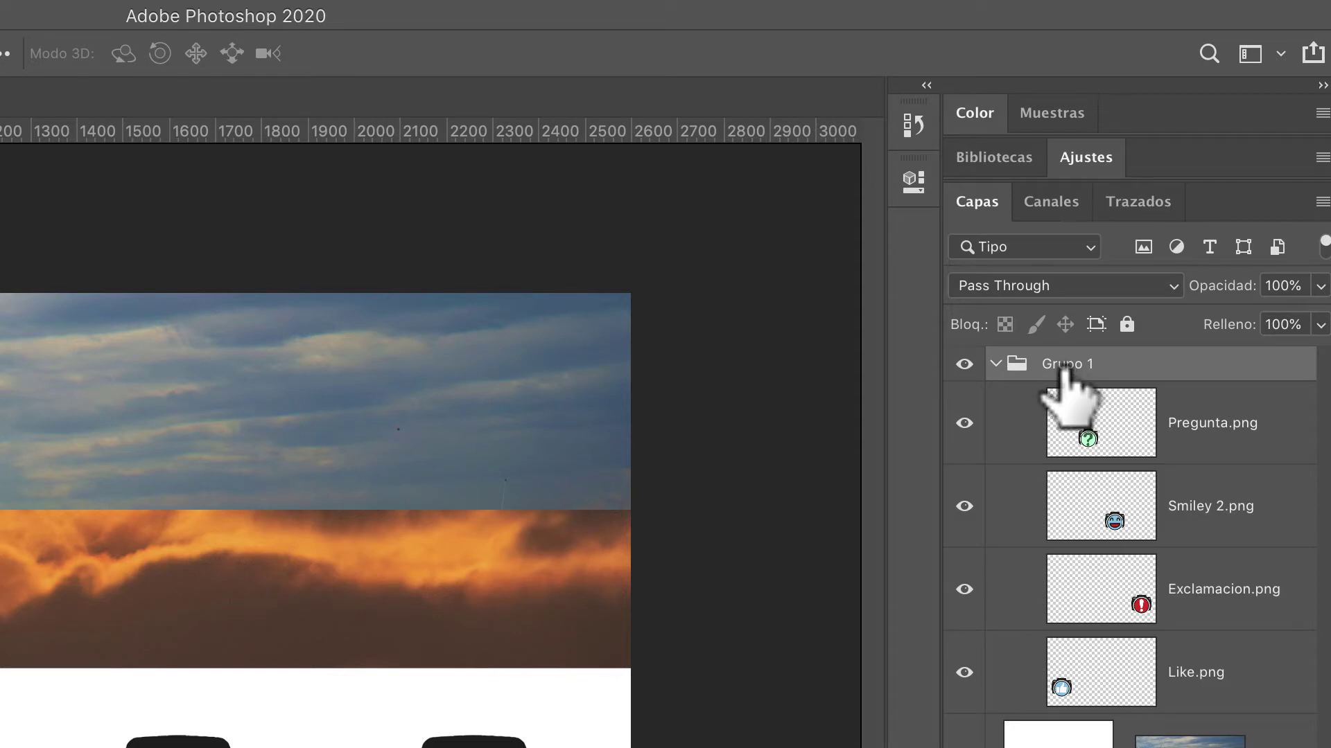
double_click(1066, 368)
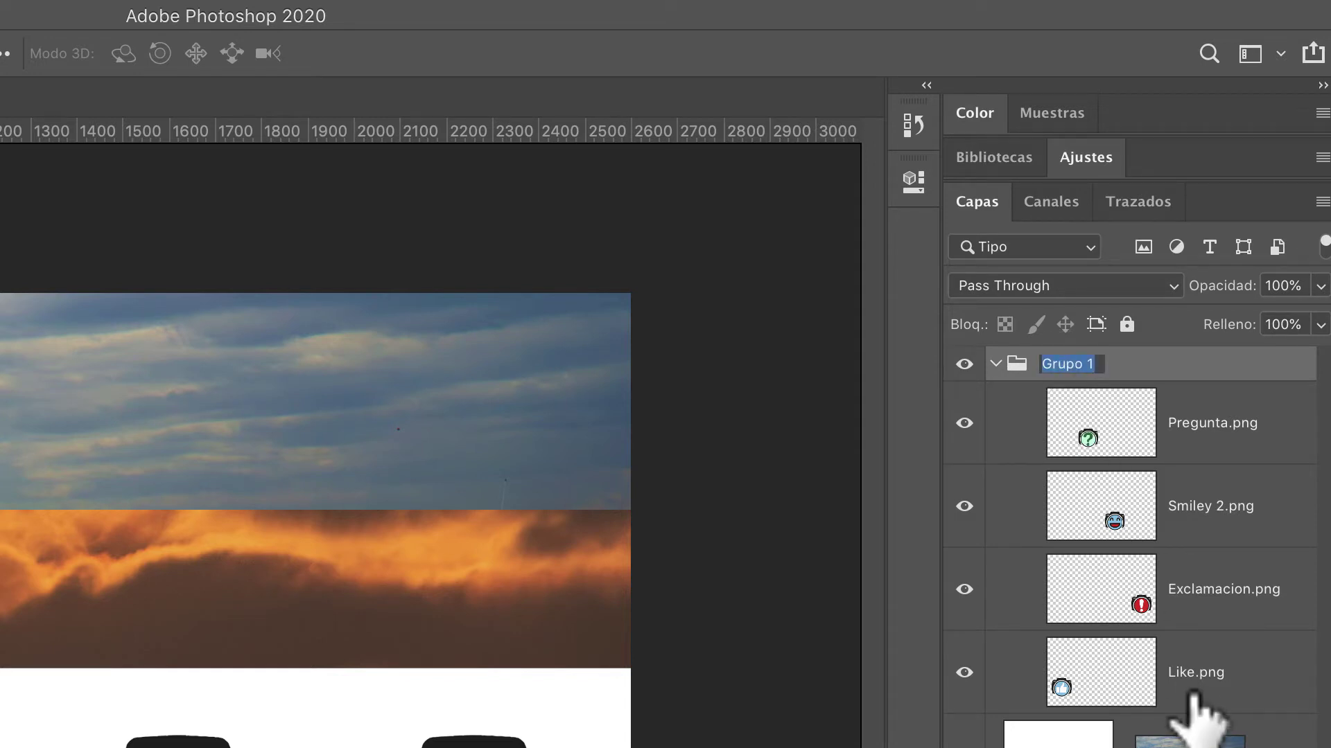
type("Fotos pequeñas")
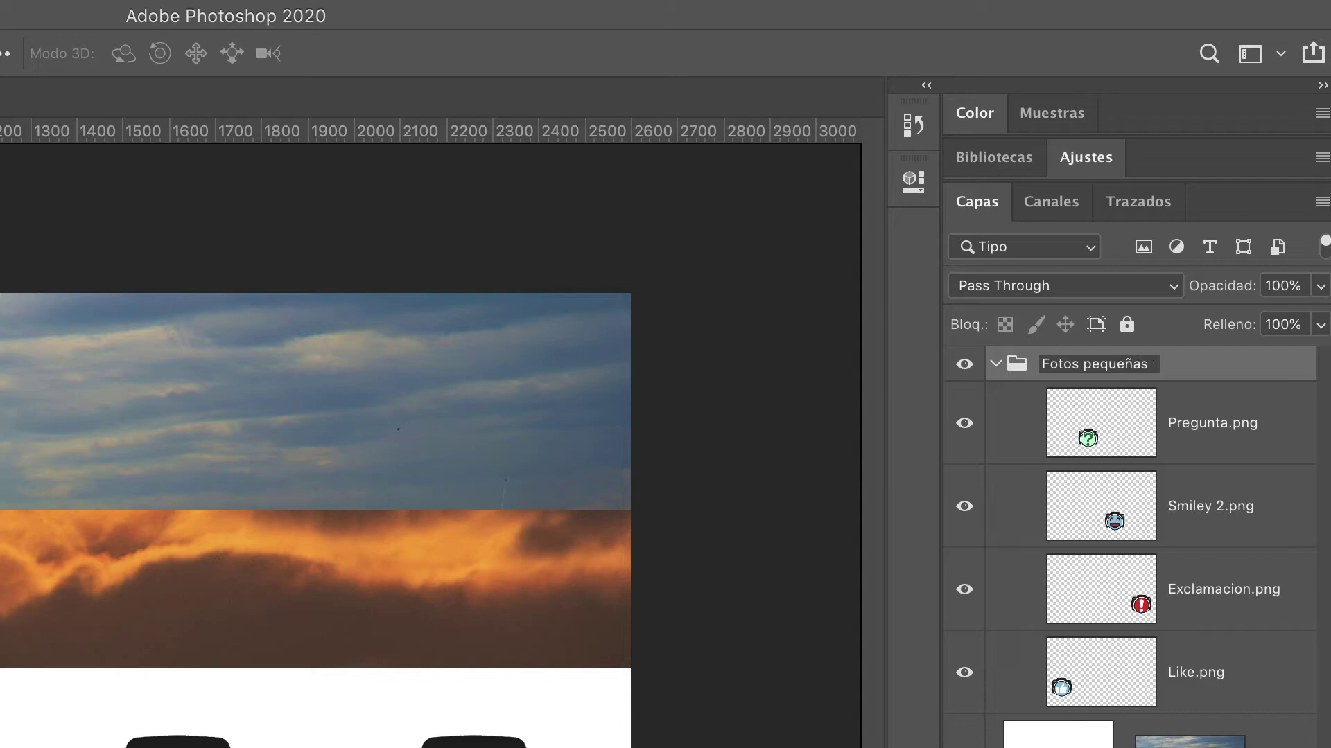
key("Return")
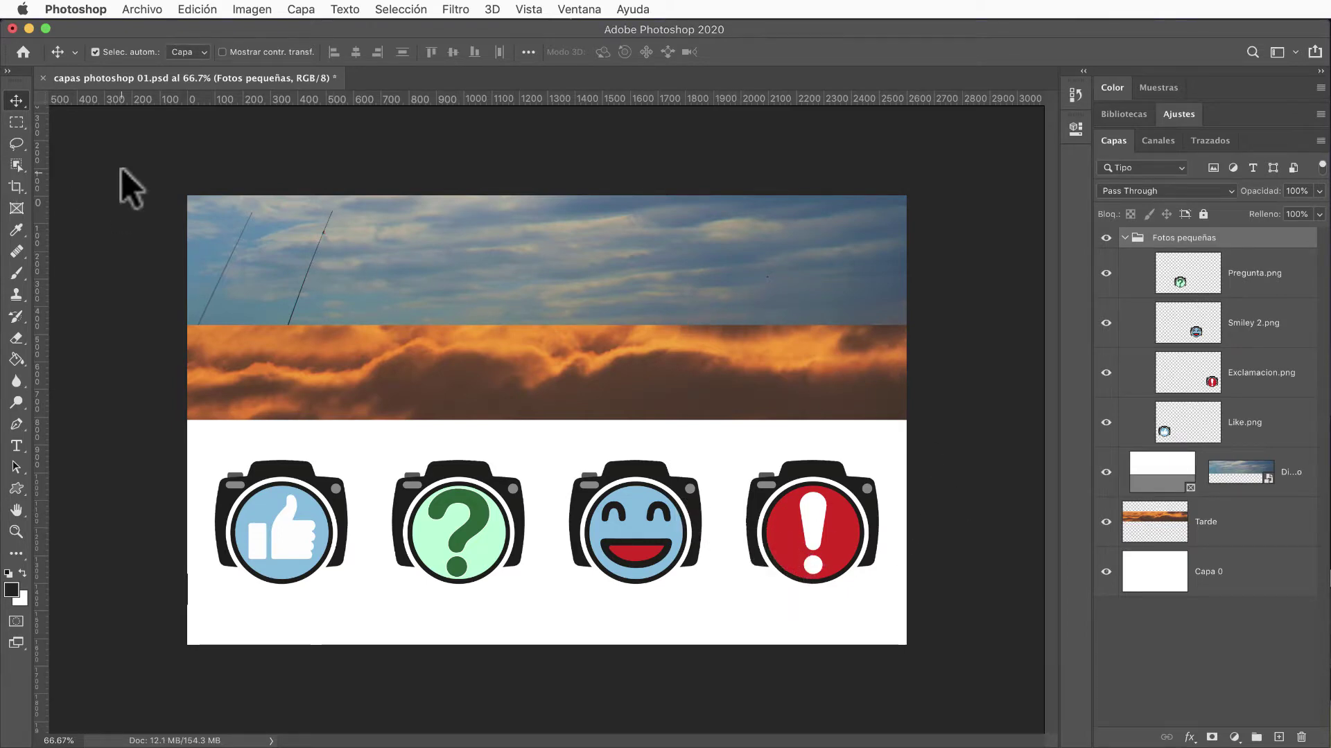
Step: Open Logo liclonny.psd from the Capas 2020 folder through Archivo > Buscar en Bridge
left_click(142, 8)
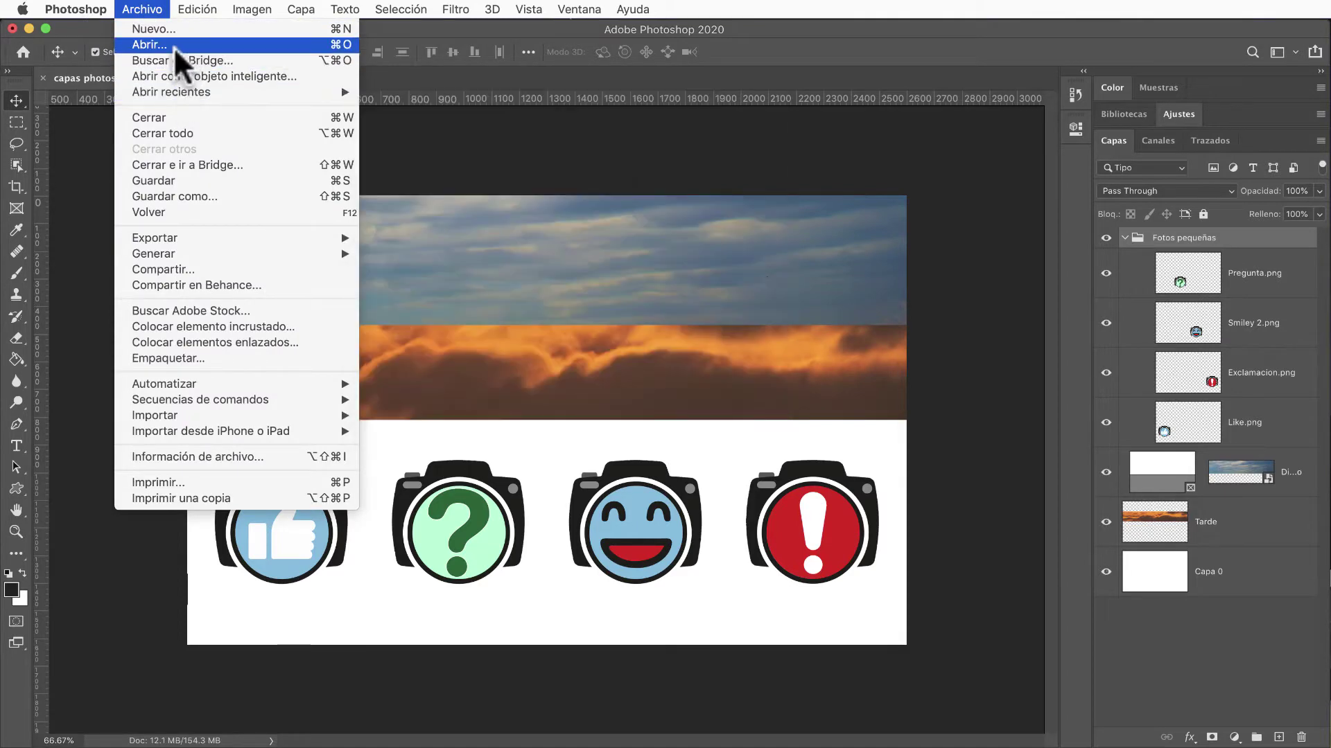
left_click(177, 56)
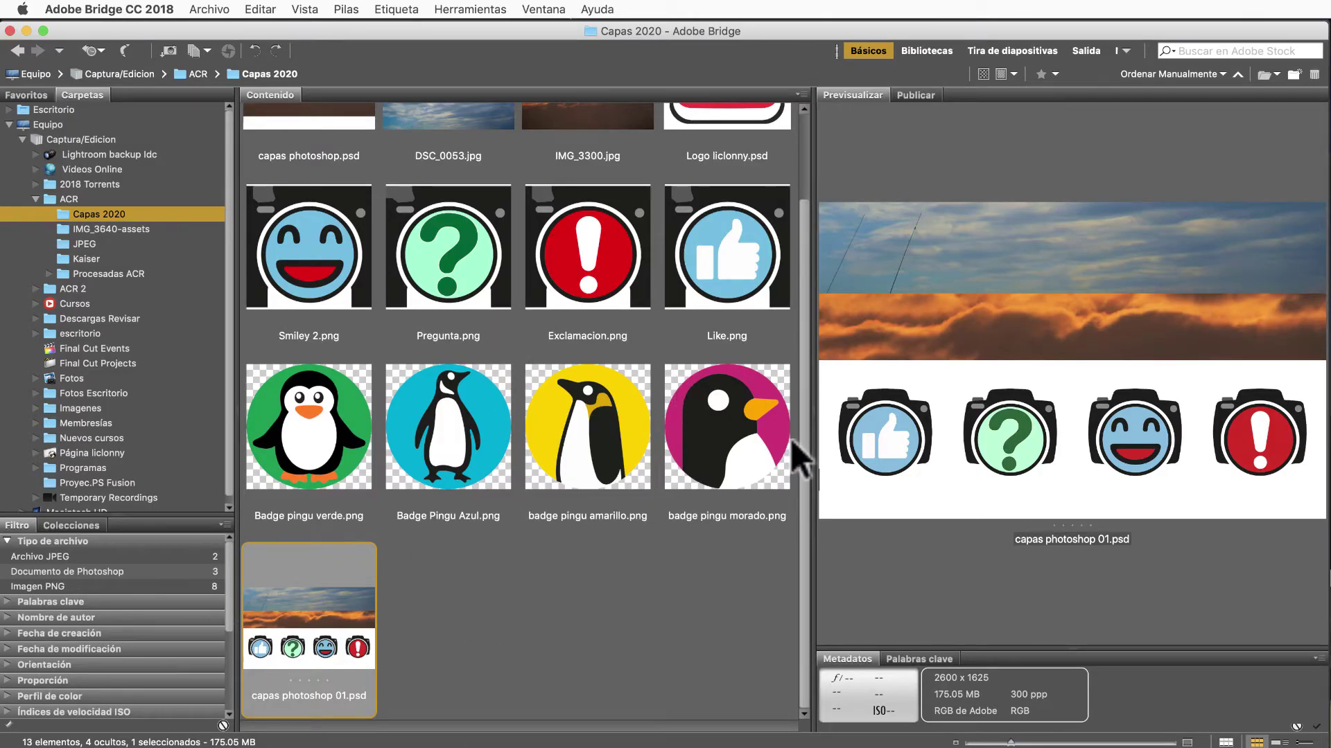
scroll(786, 419, "up", 2)
scroll(787, 419, "up", 2)
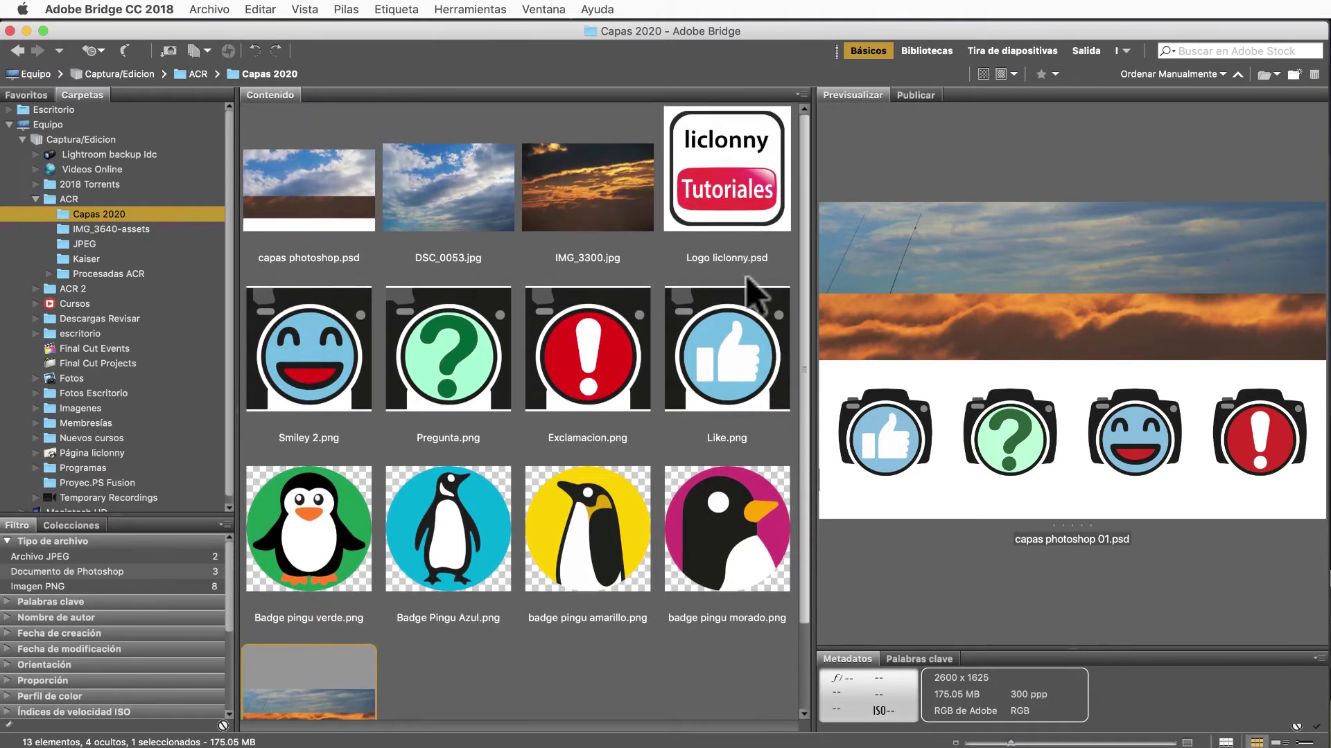
left_click(734, 176)
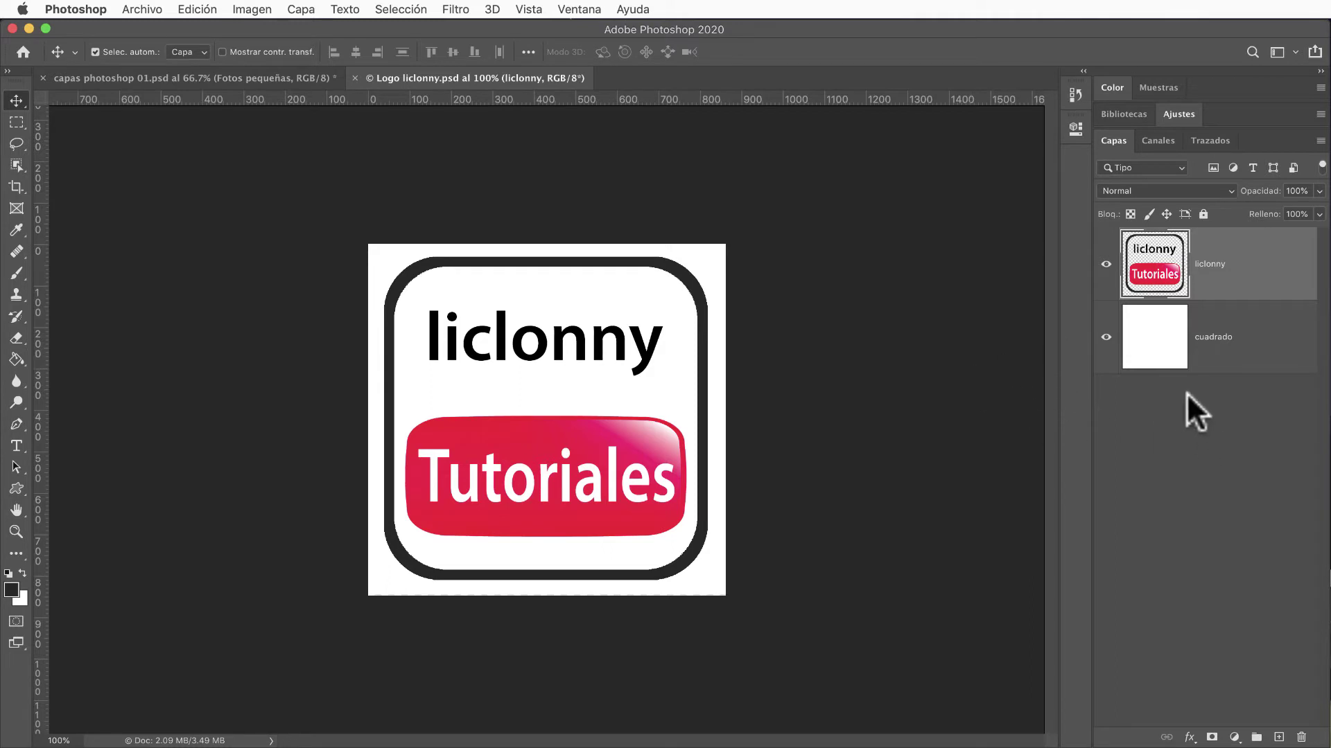
Step: Tile capas photoshop 01.psd and Logo liclonny.psd with Ventana > Organizar > Segmentar todo en vertical
left_click(1156, 365)
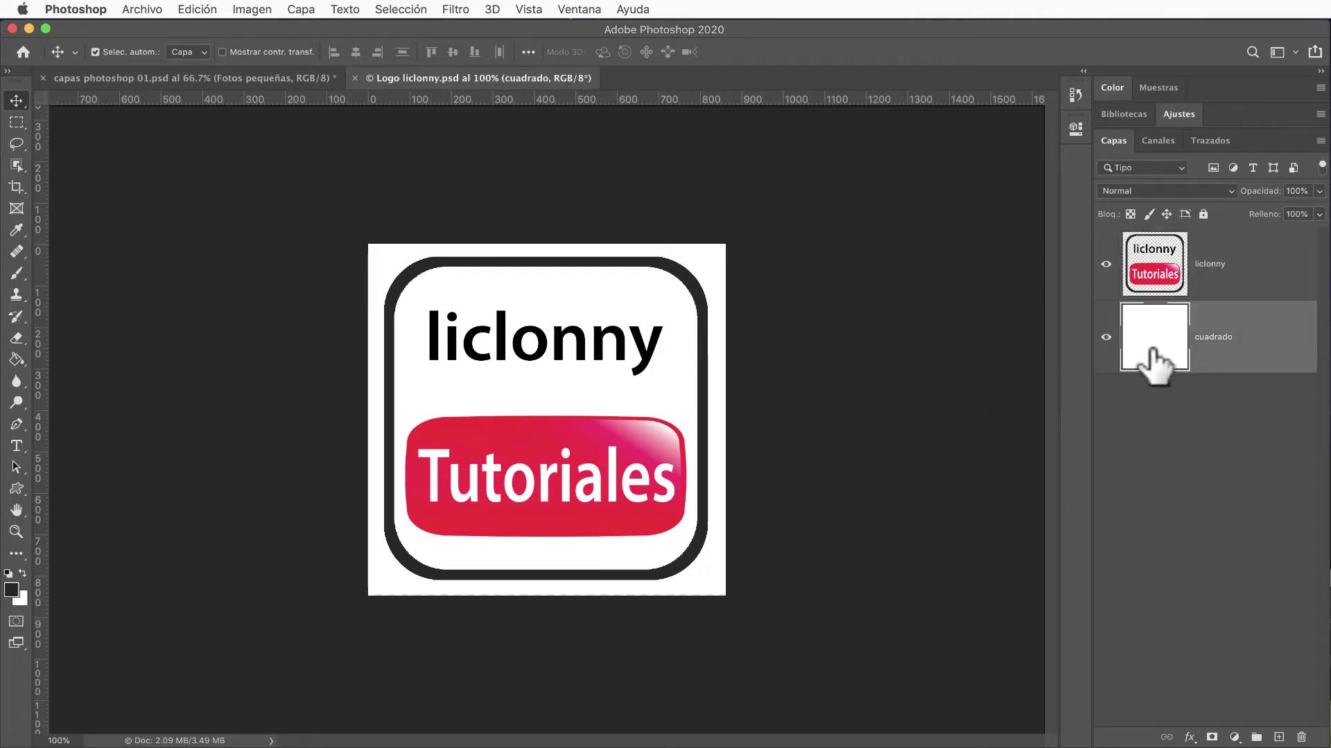
left_click(1145, 272)
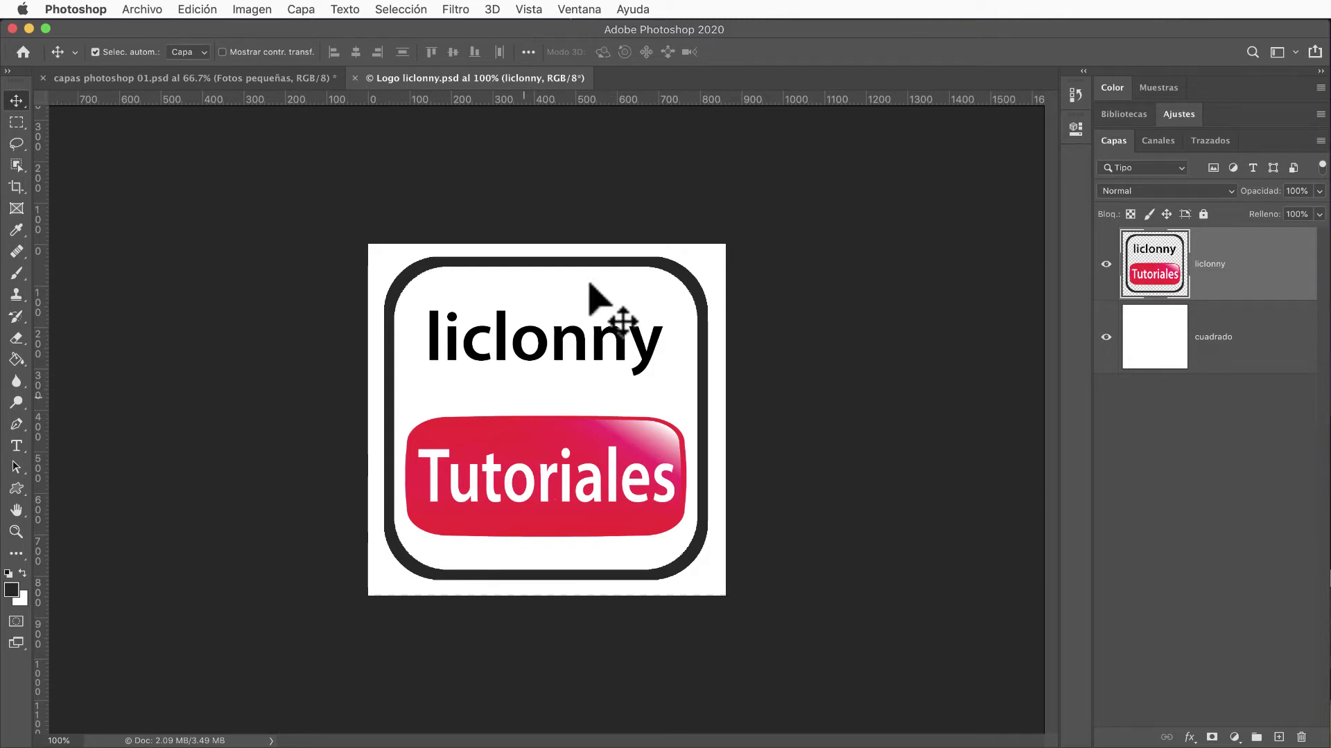
left_click(575, 9)
mouse_move(593, 29)
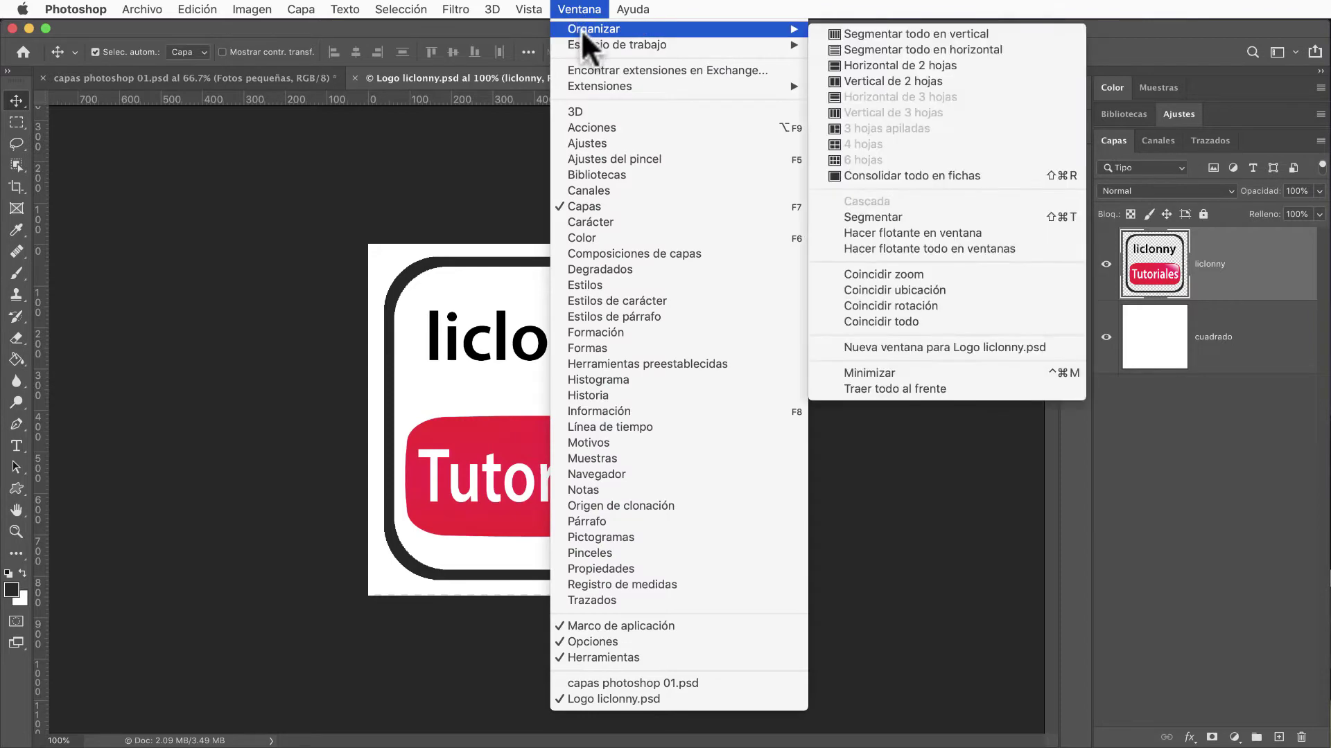
left_click(1024, 219)
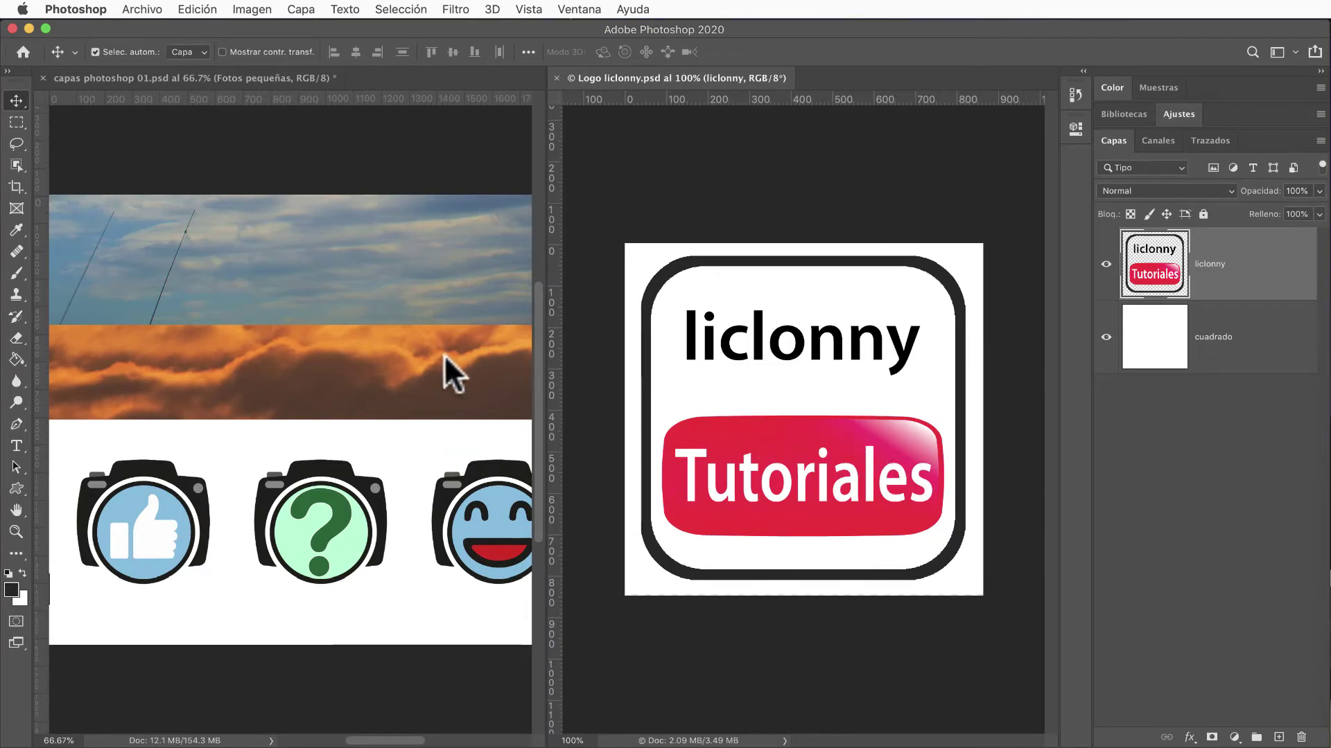
Step: Collapse the banner's Fotos pequeñas group, then select both liclonny and cuadrado in the logo document
left_click(371, 294)
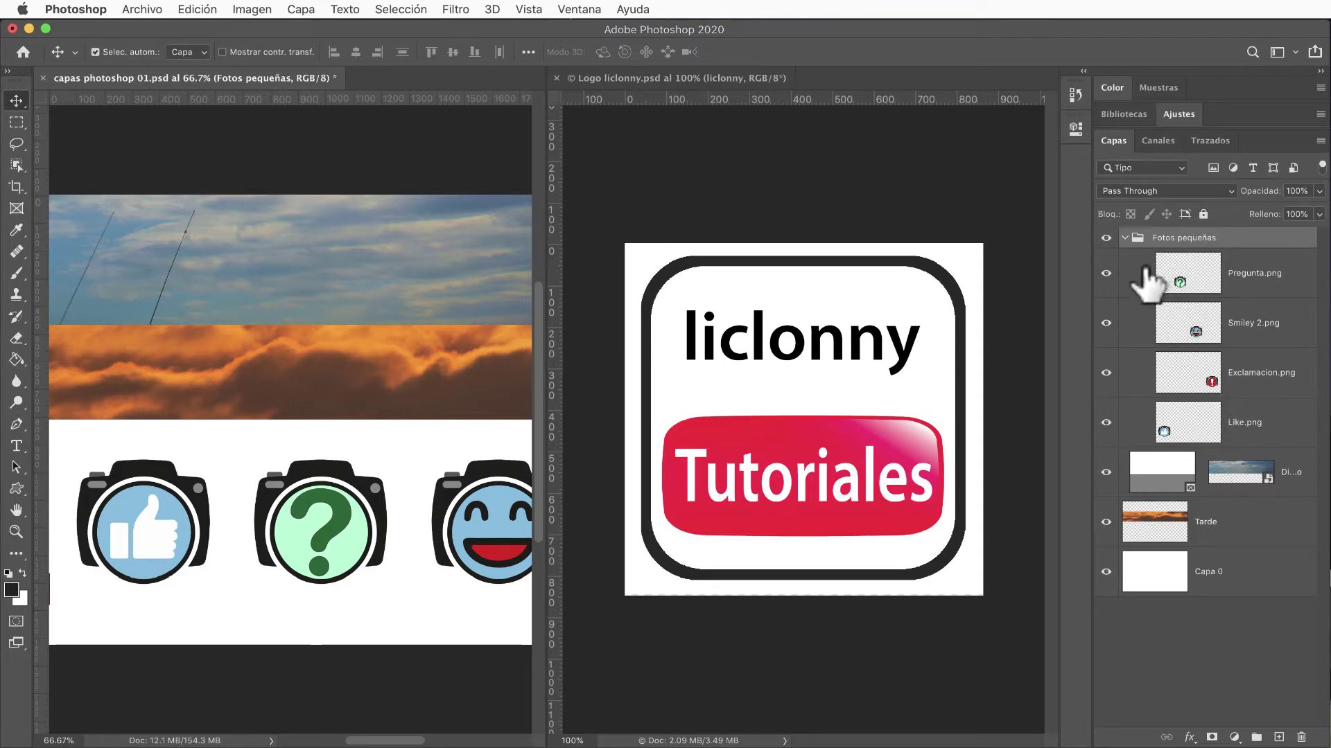
left_click(1124, 238)
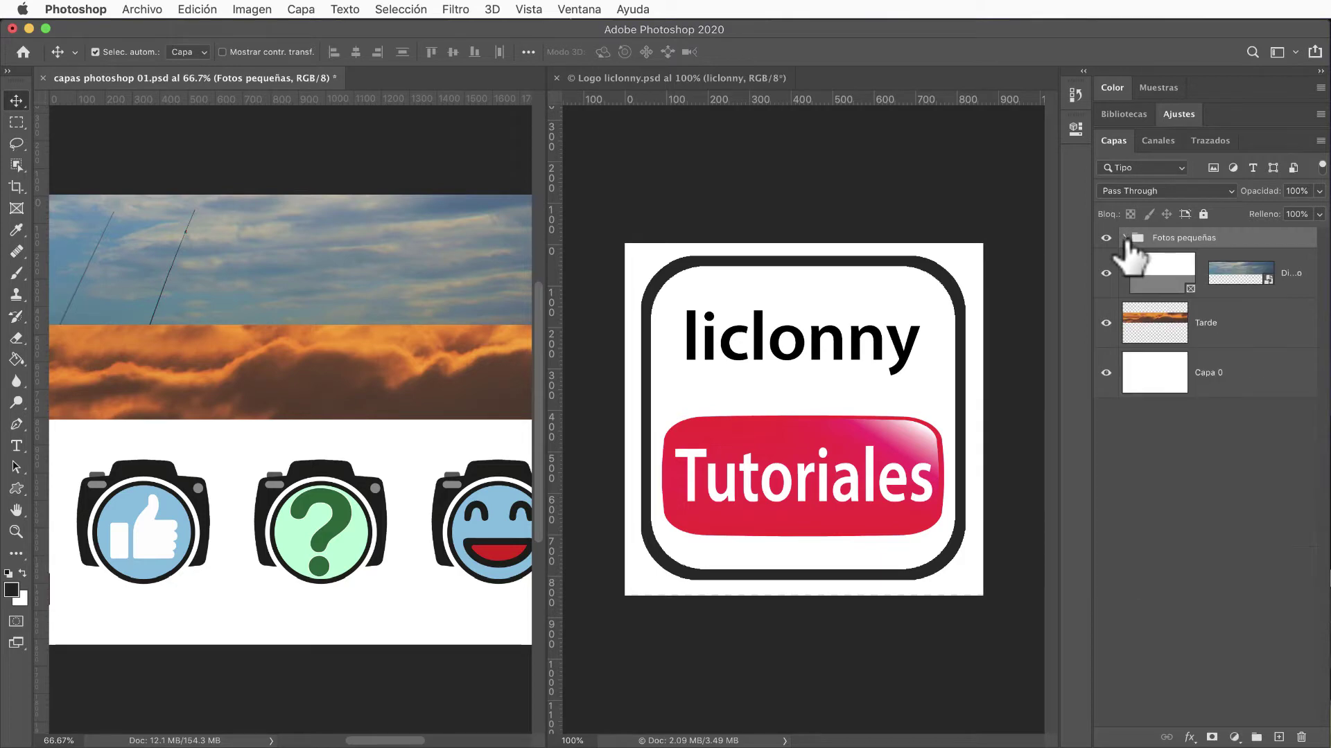
left_click(1125, 238)
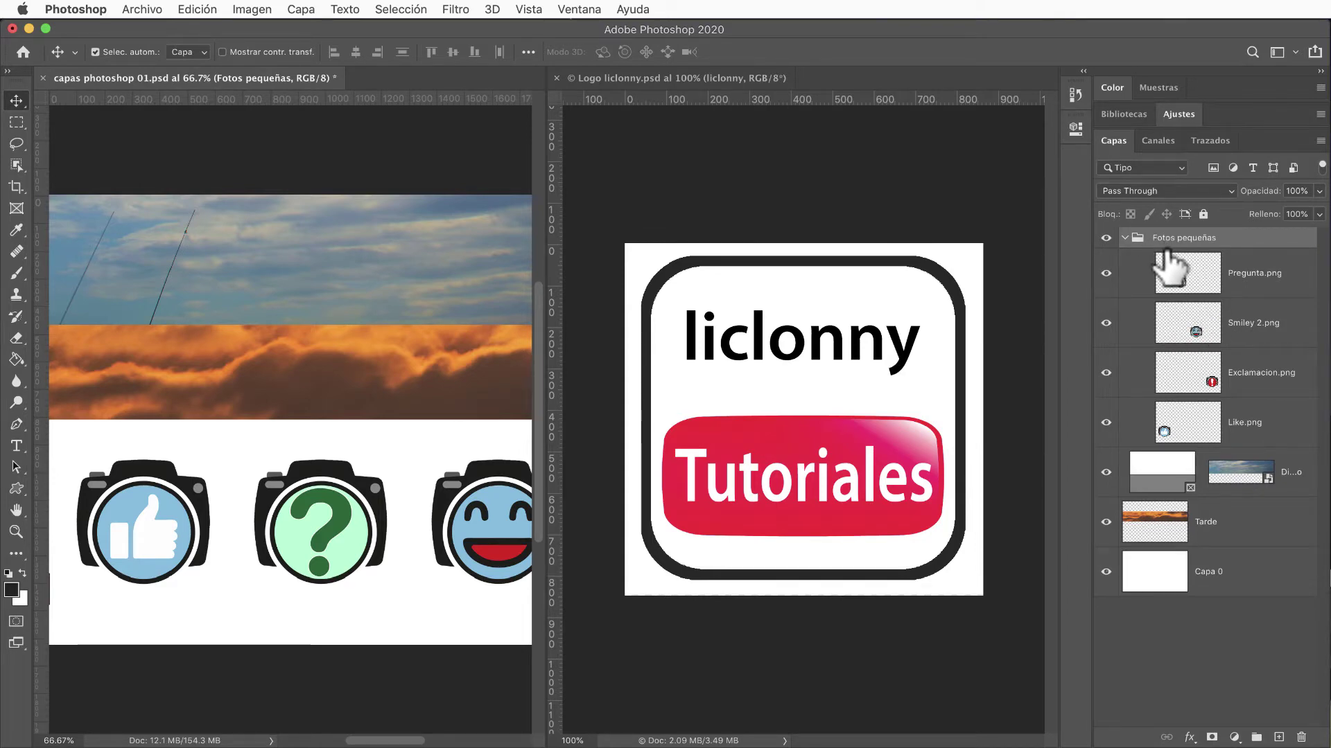
left_click(1124, 238)
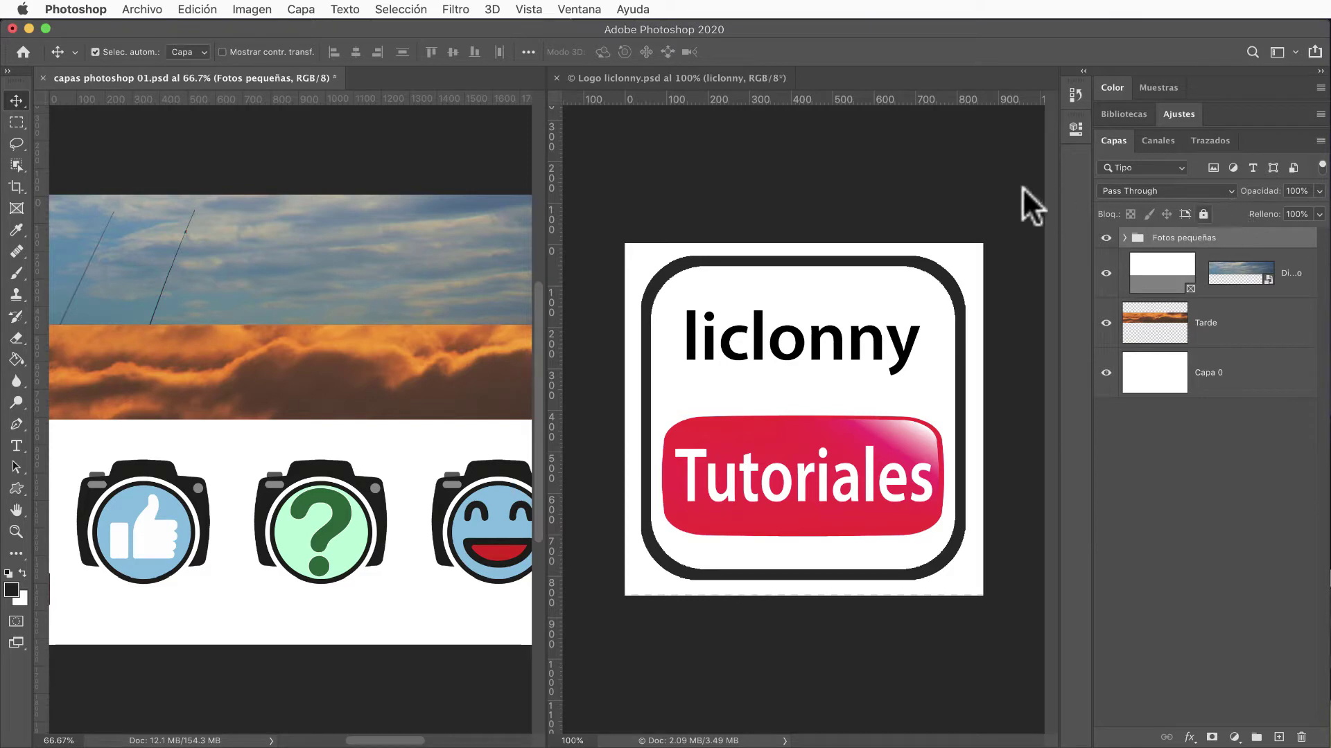
left_click(832, 339)
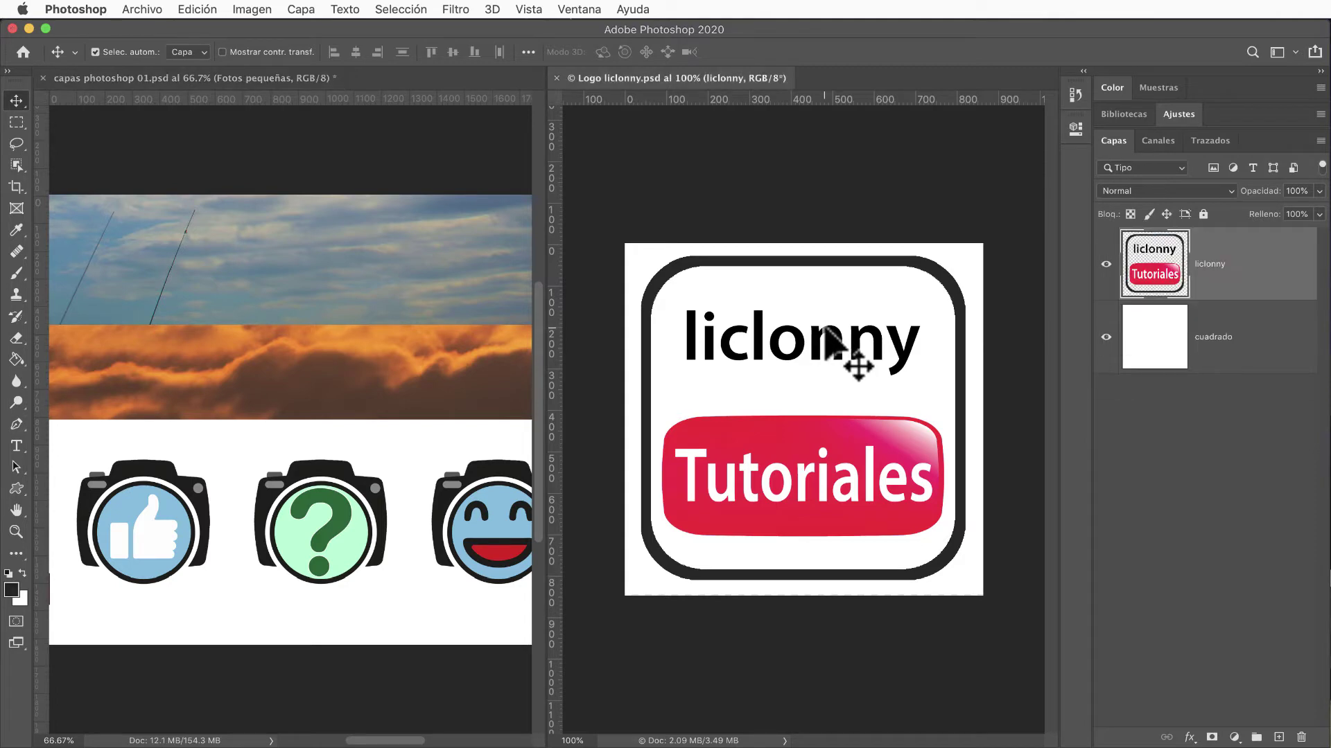
left_click(1206, 356, "shift")
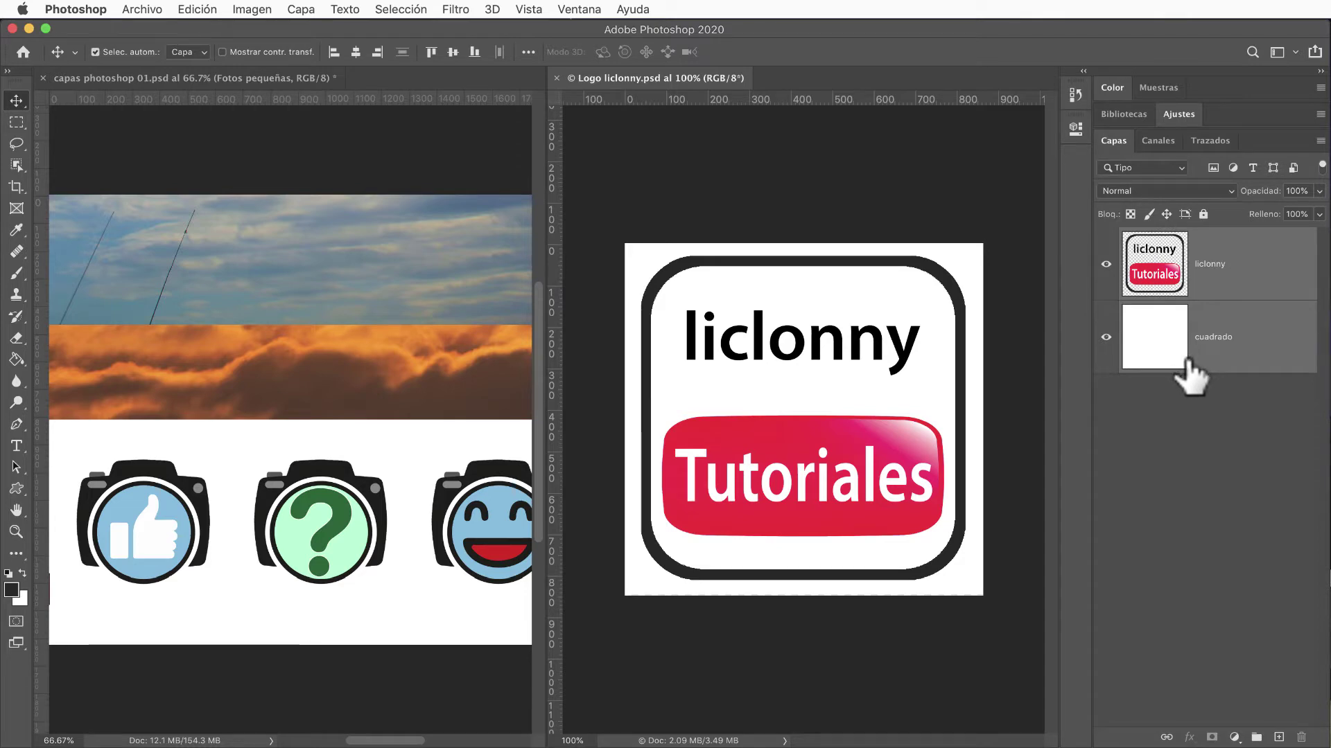
Step: Group the liclonny and cuadrado layers into a group named 'Logo'
key("ctrl+g")
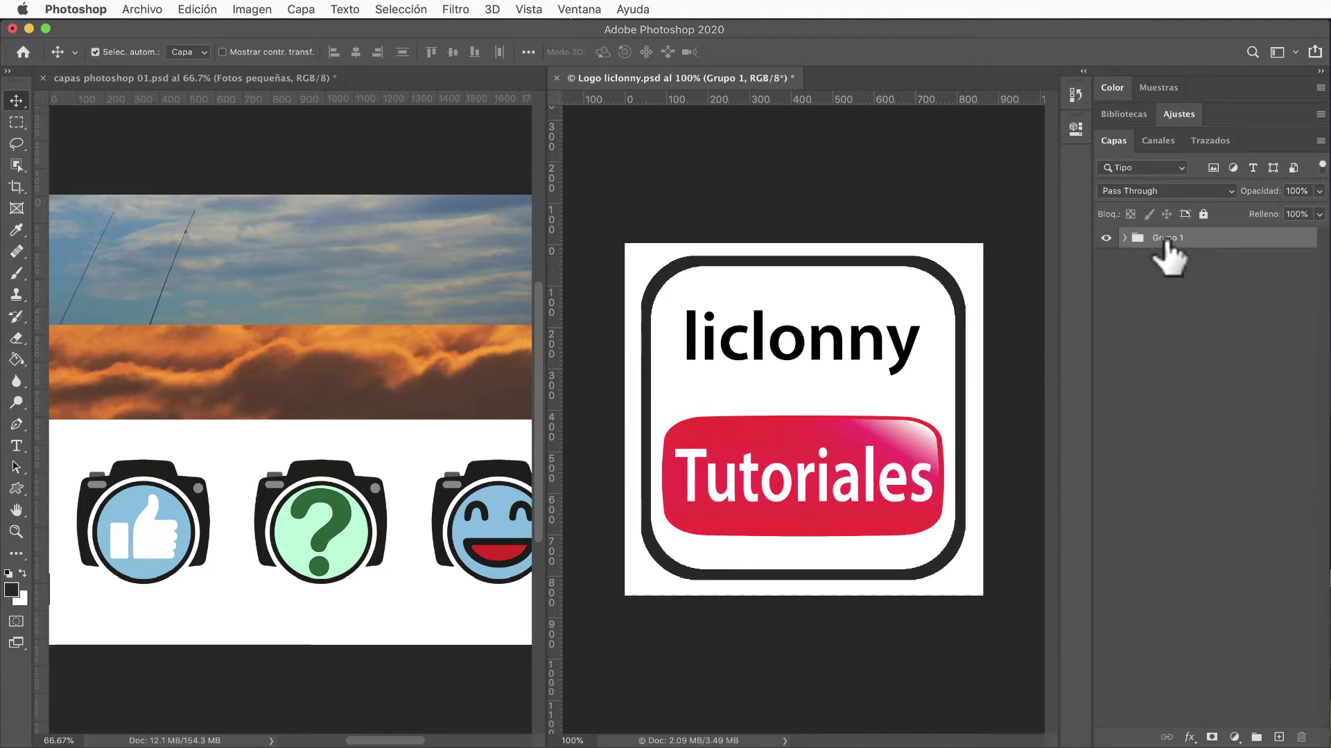
double_click(1167, 238)
type("Logo")
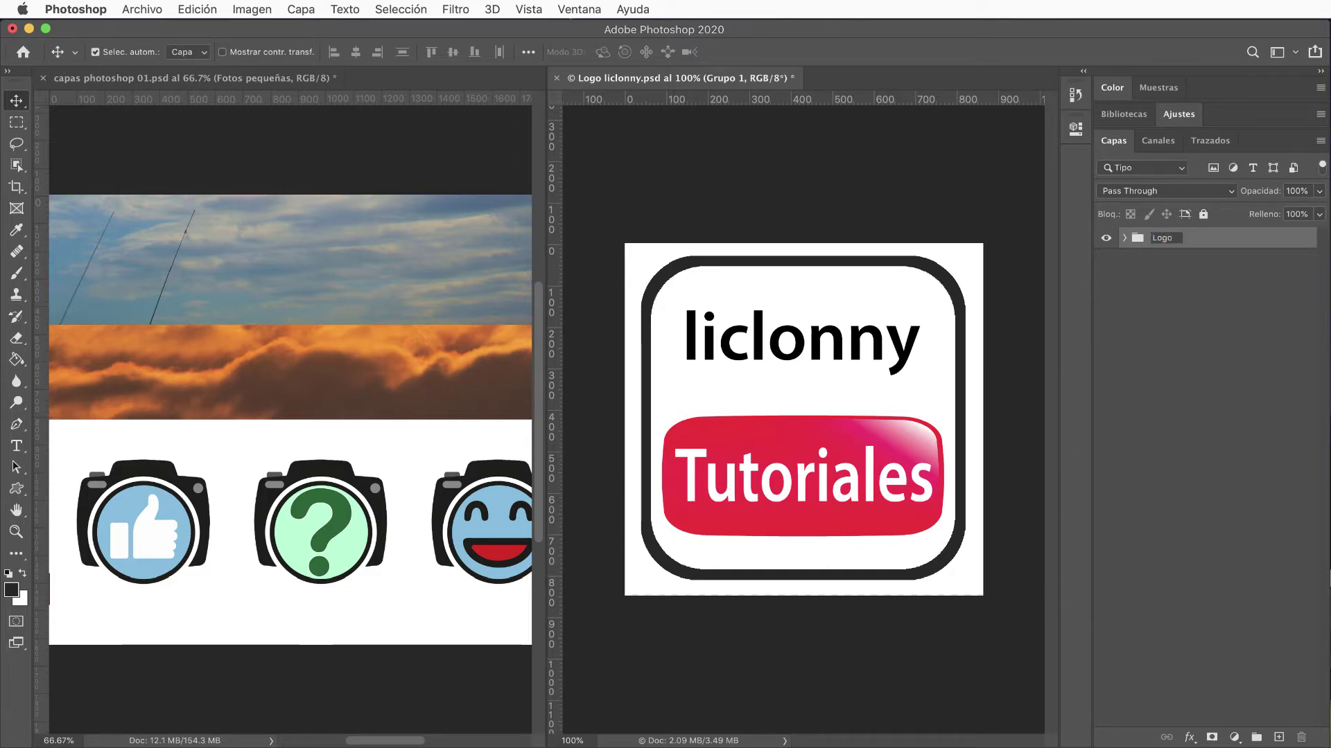
key("Return")
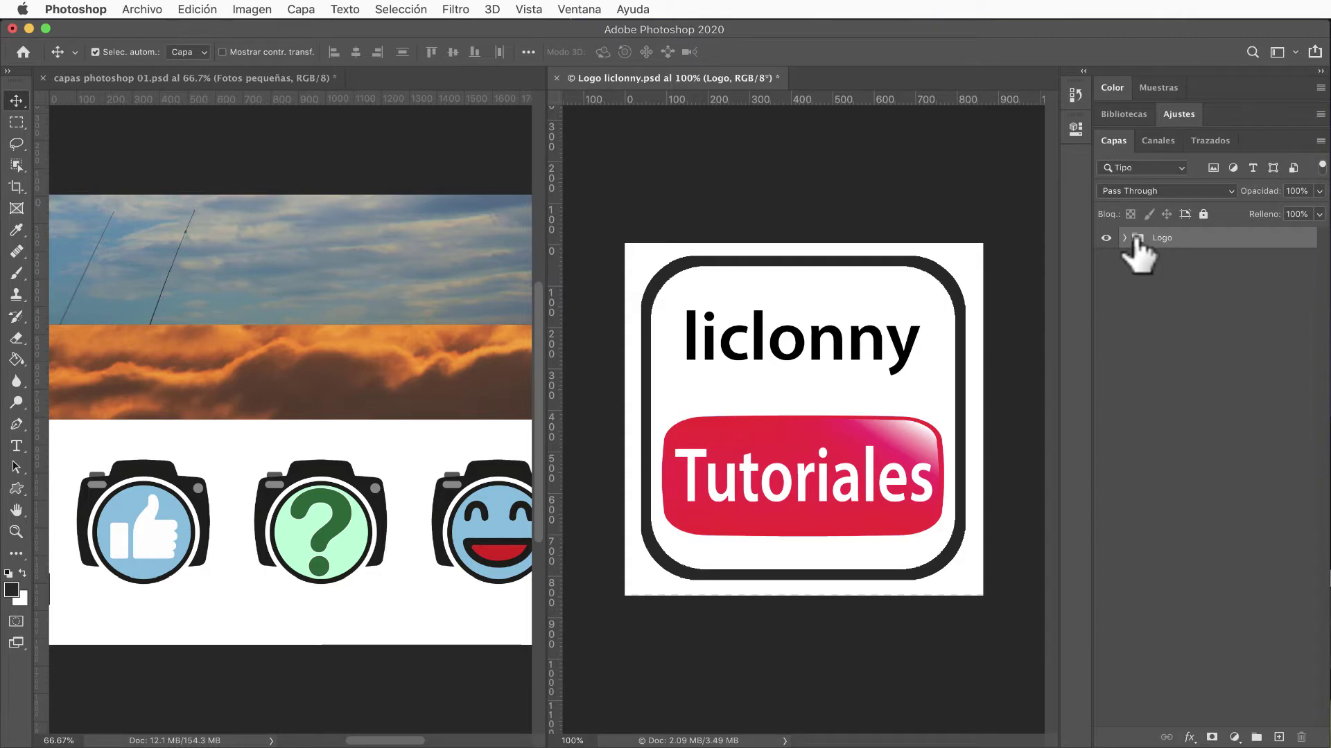
Step: Drag the Logo group into the banner and close Logo liclonny.psd without saving
mouse_move(1137, 242)
left_mouse_down()
mouse_move(340, 262)
mouse_move(251, 384)
left_mouse_up()
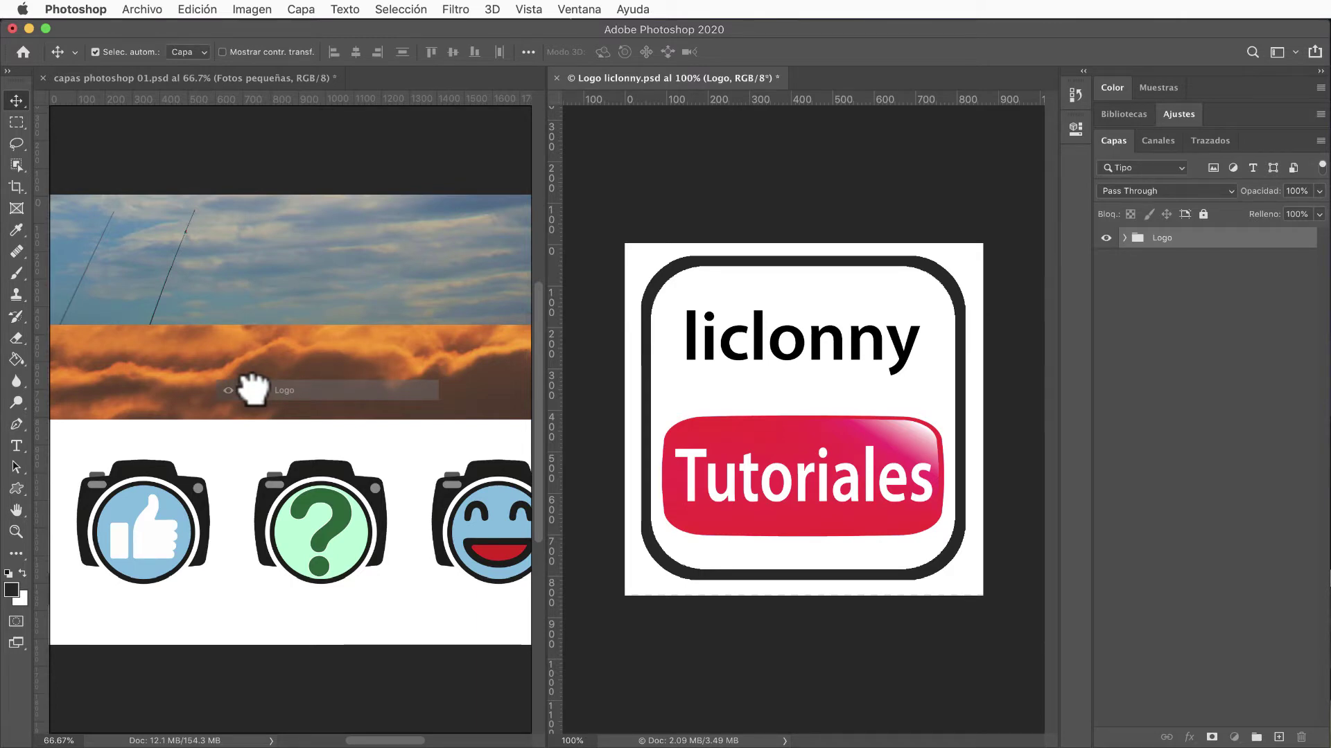
left_click_drag(251, 387, 220, 390)
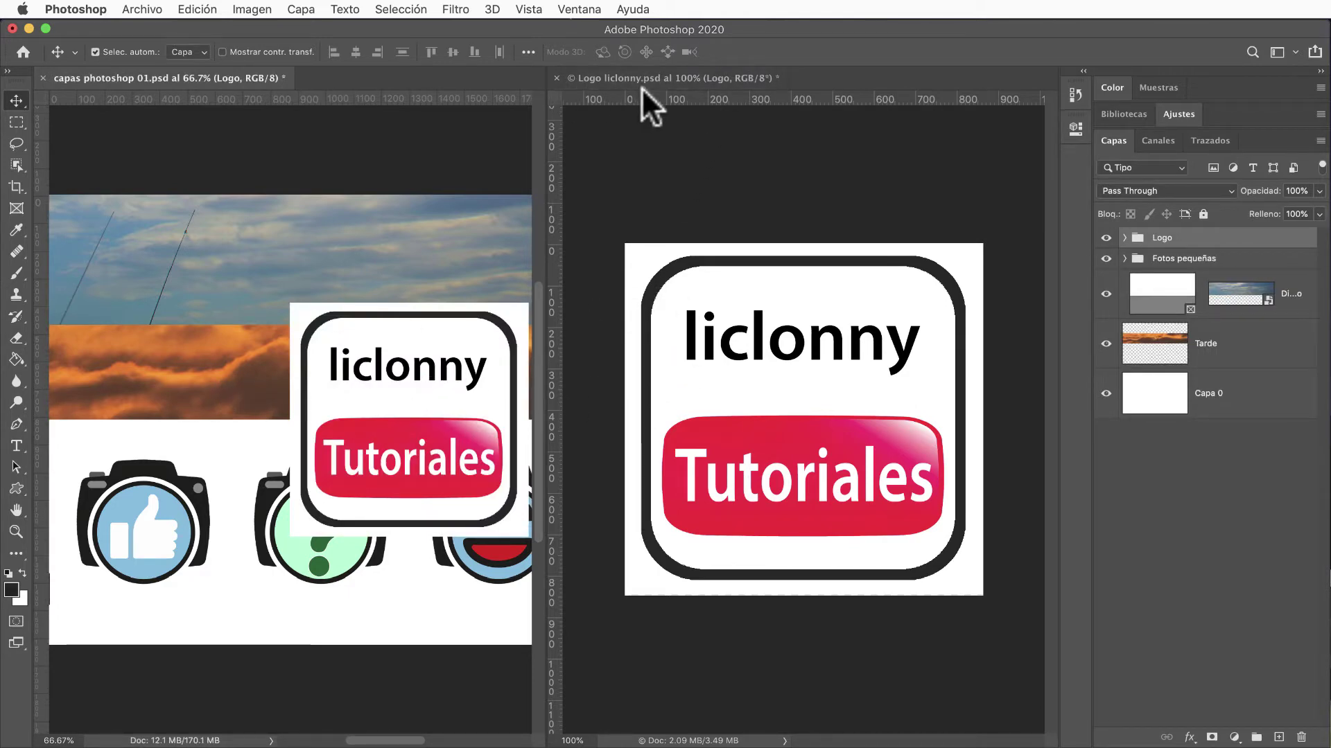
left_click(556, 76)
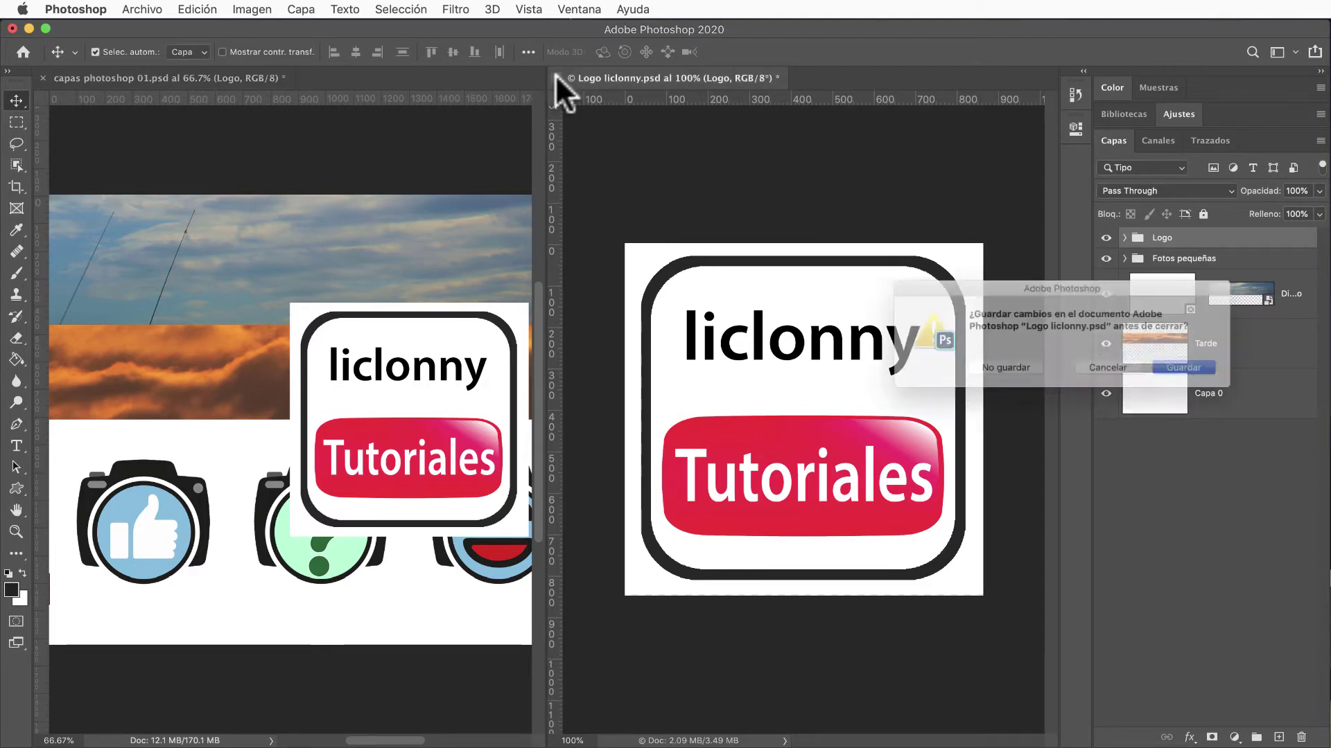
left_click(1008, 373)
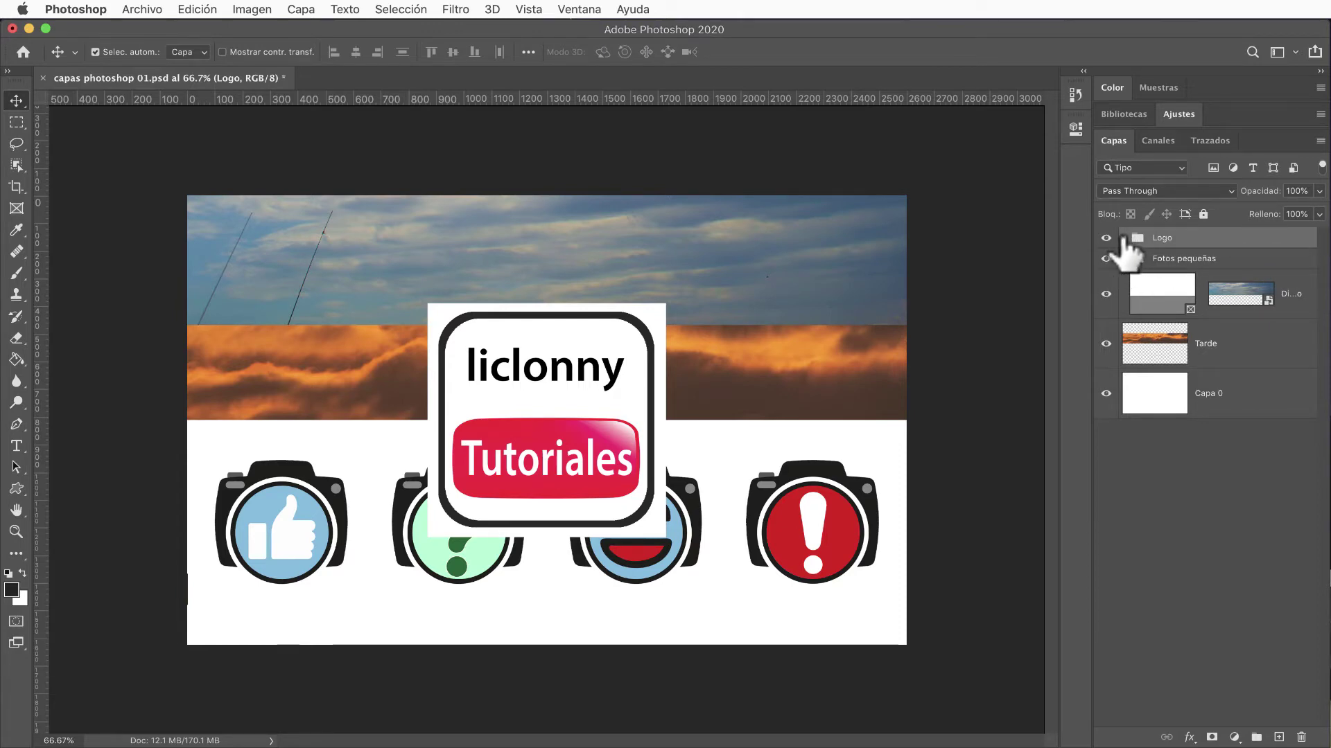
Step: Move the Logo group upward so the logo sits centred over the sky
left_click(1125, 238)
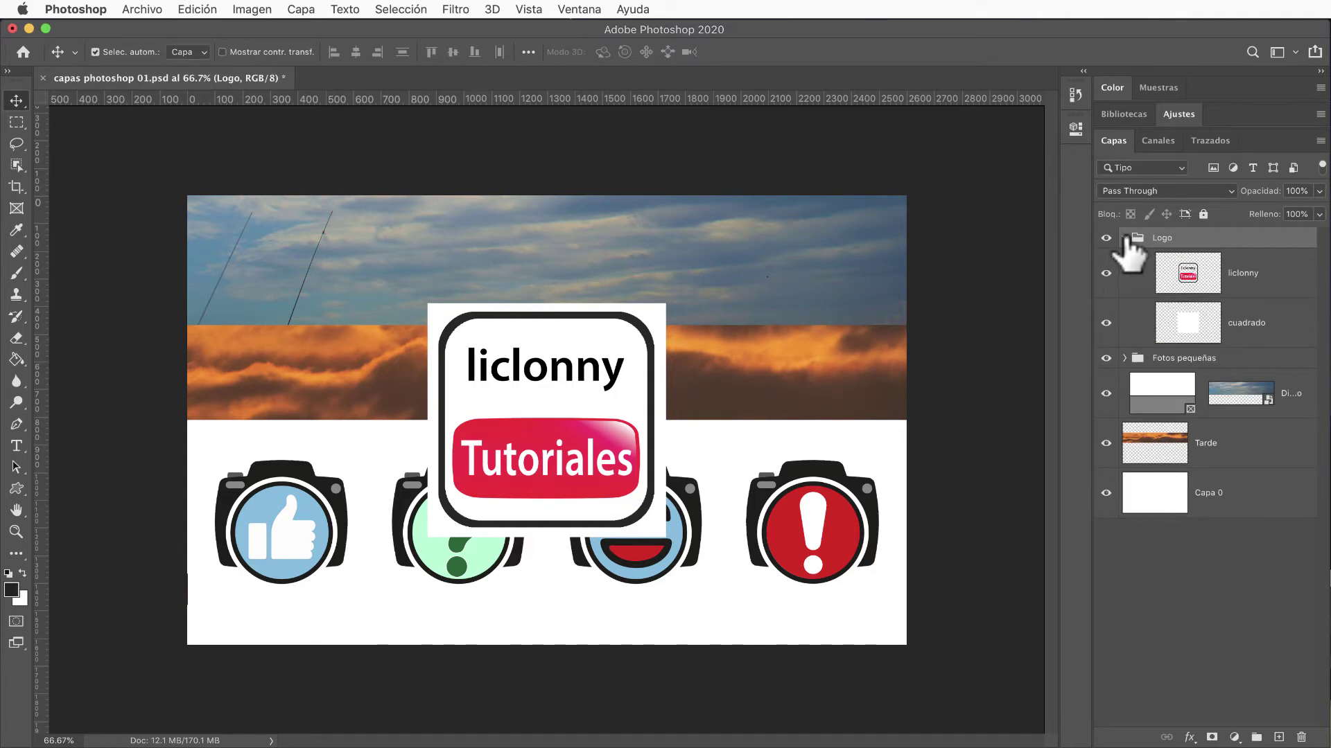
left_click(1124, 238)
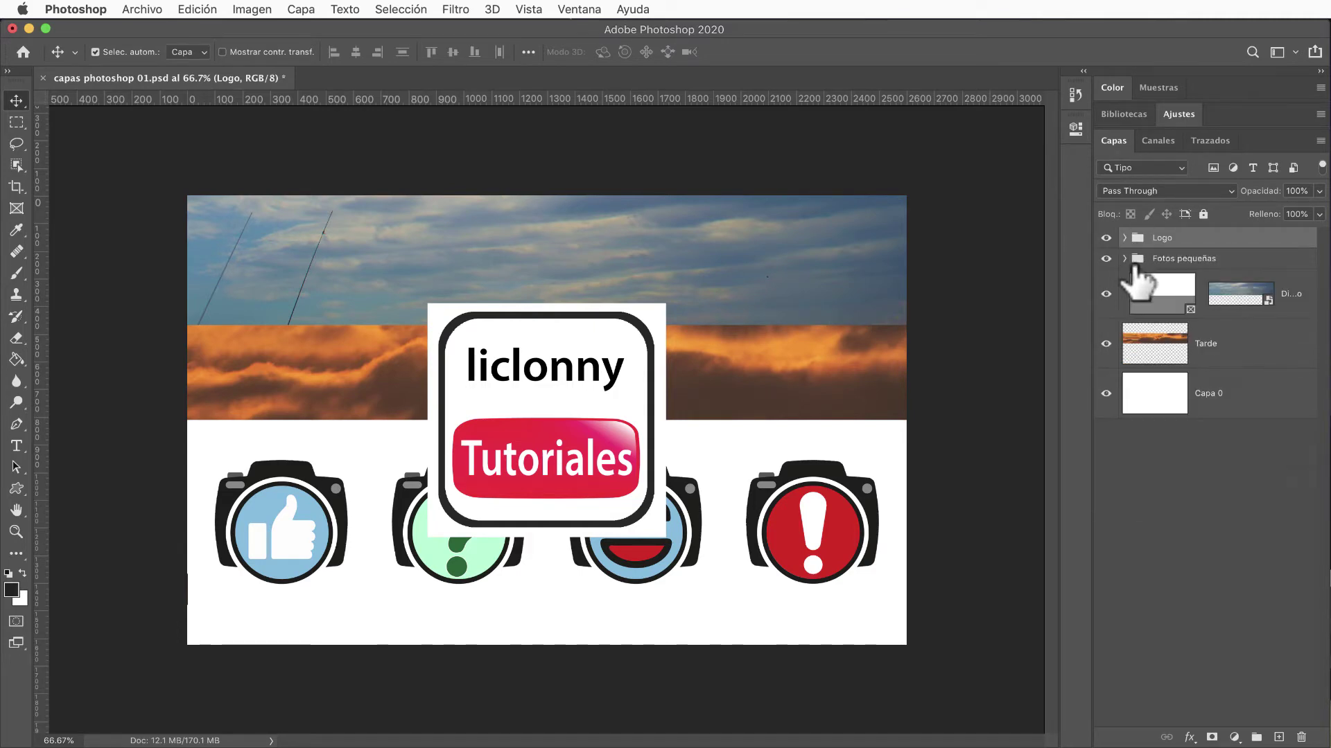
left_click(1124, 258)
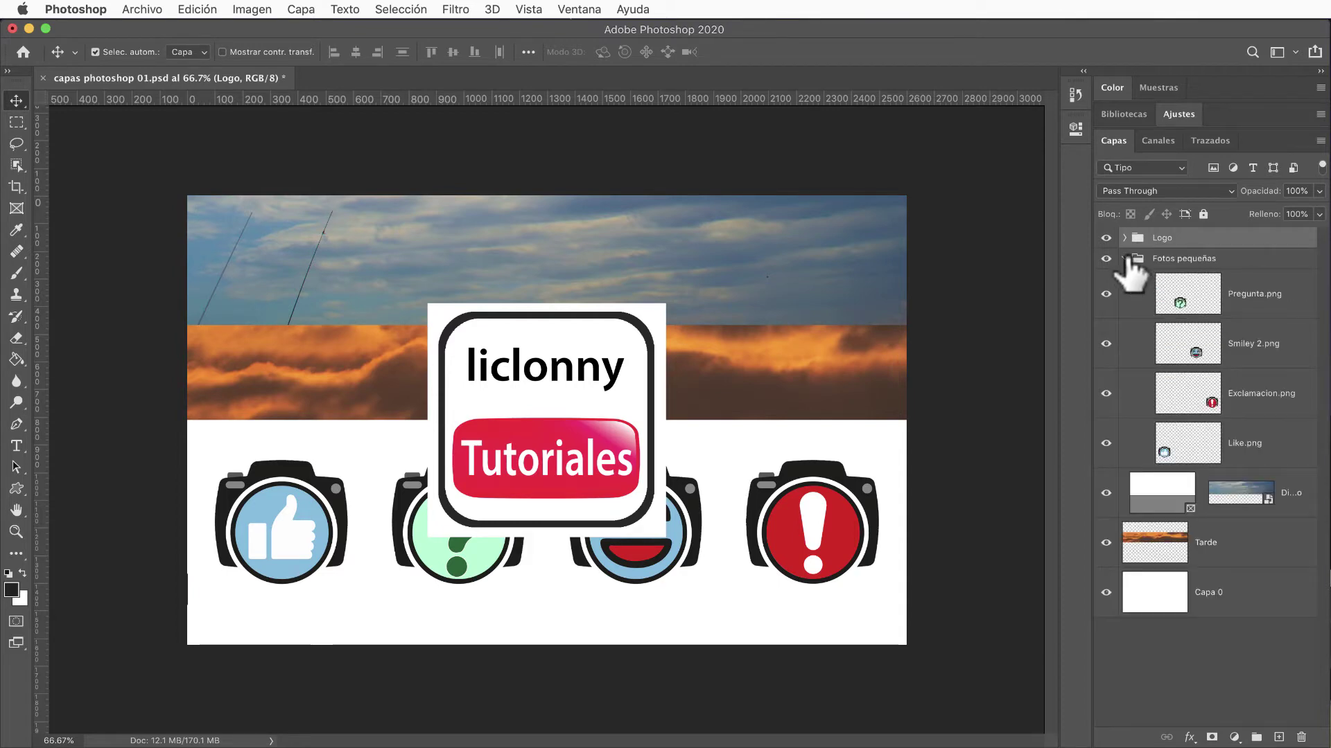
left_click(1124, 258)
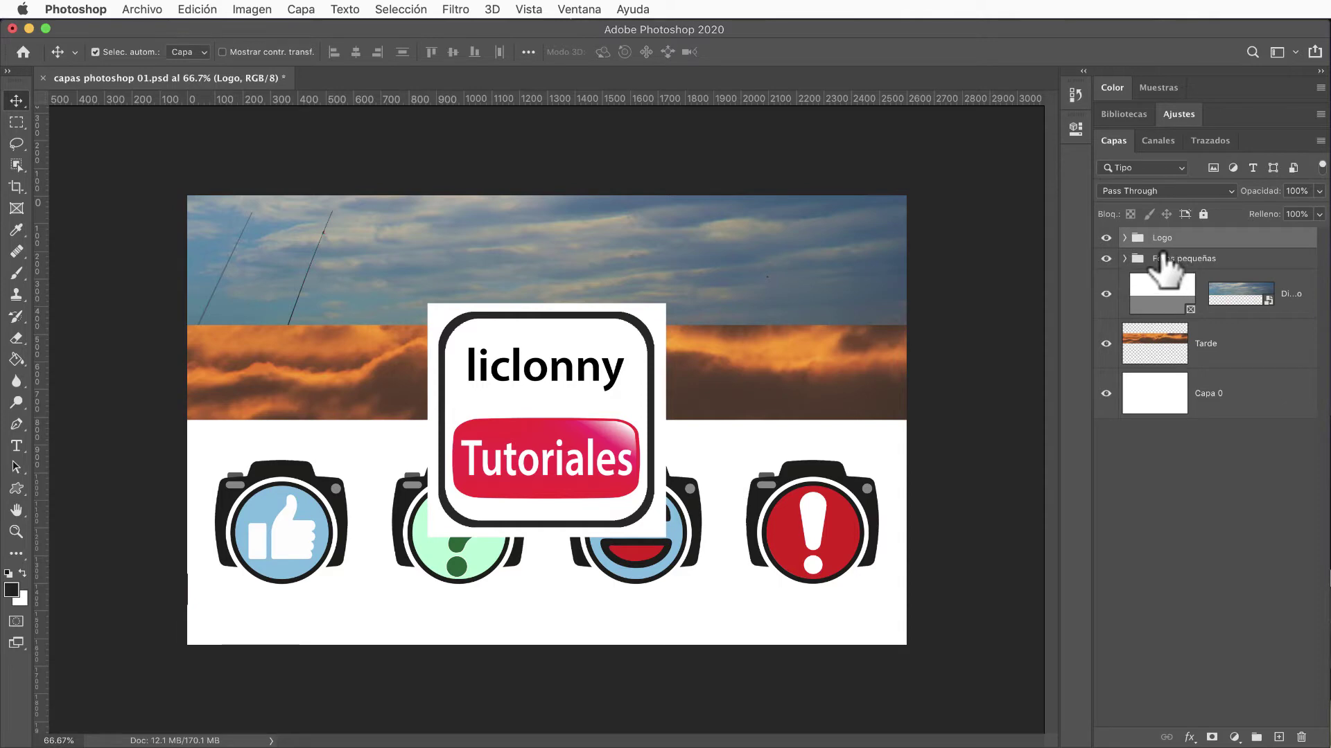
key("super")
left_click(1125, 238)
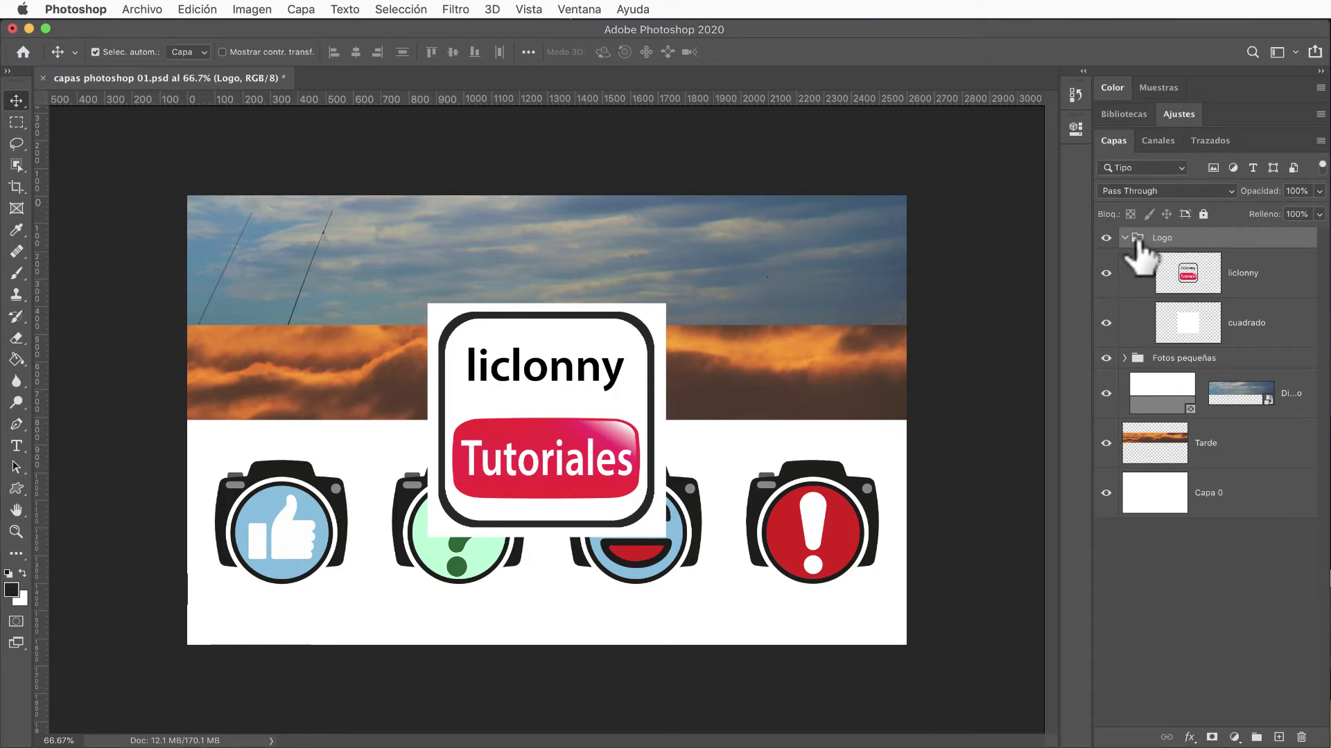
key("super")
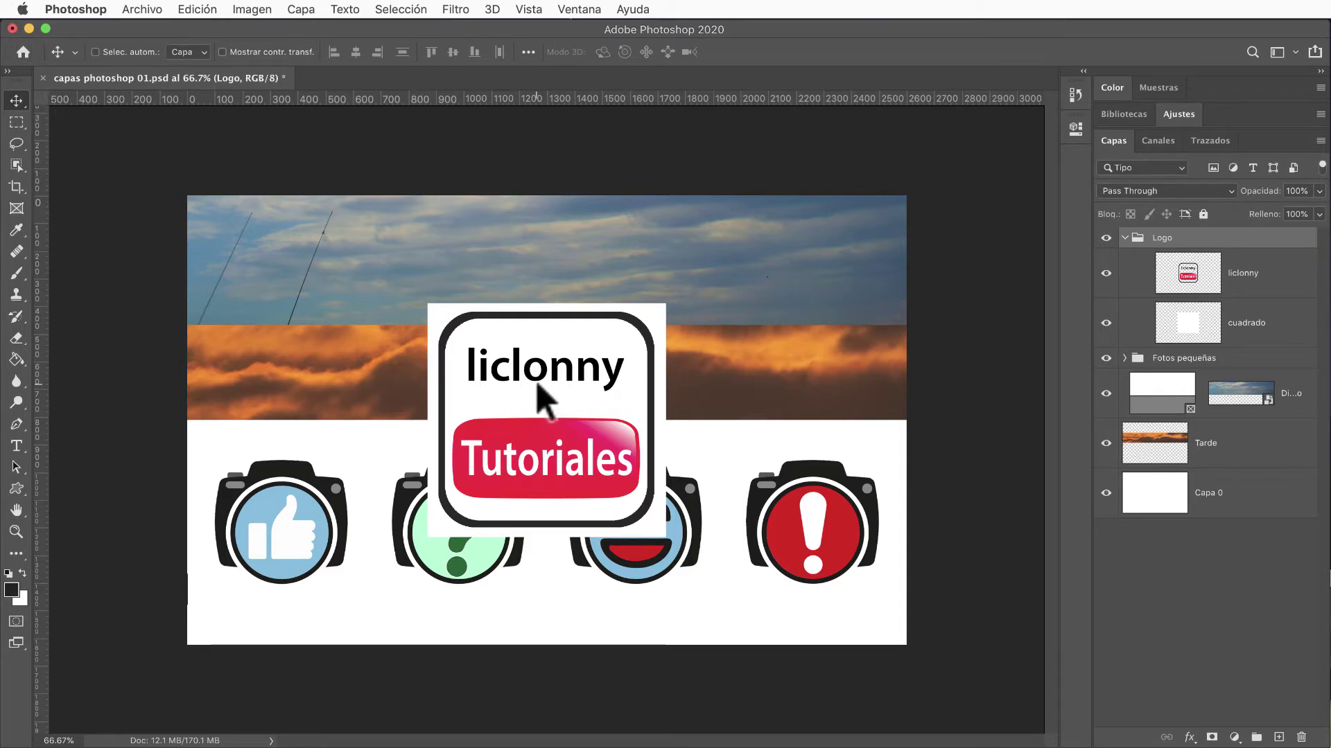
mouse_move(541, 385)
left_mouse_down()
mouse_move(453, 283)
mouse_move(543, 297)
mouse_move(534, 289)
left_mouse_up()
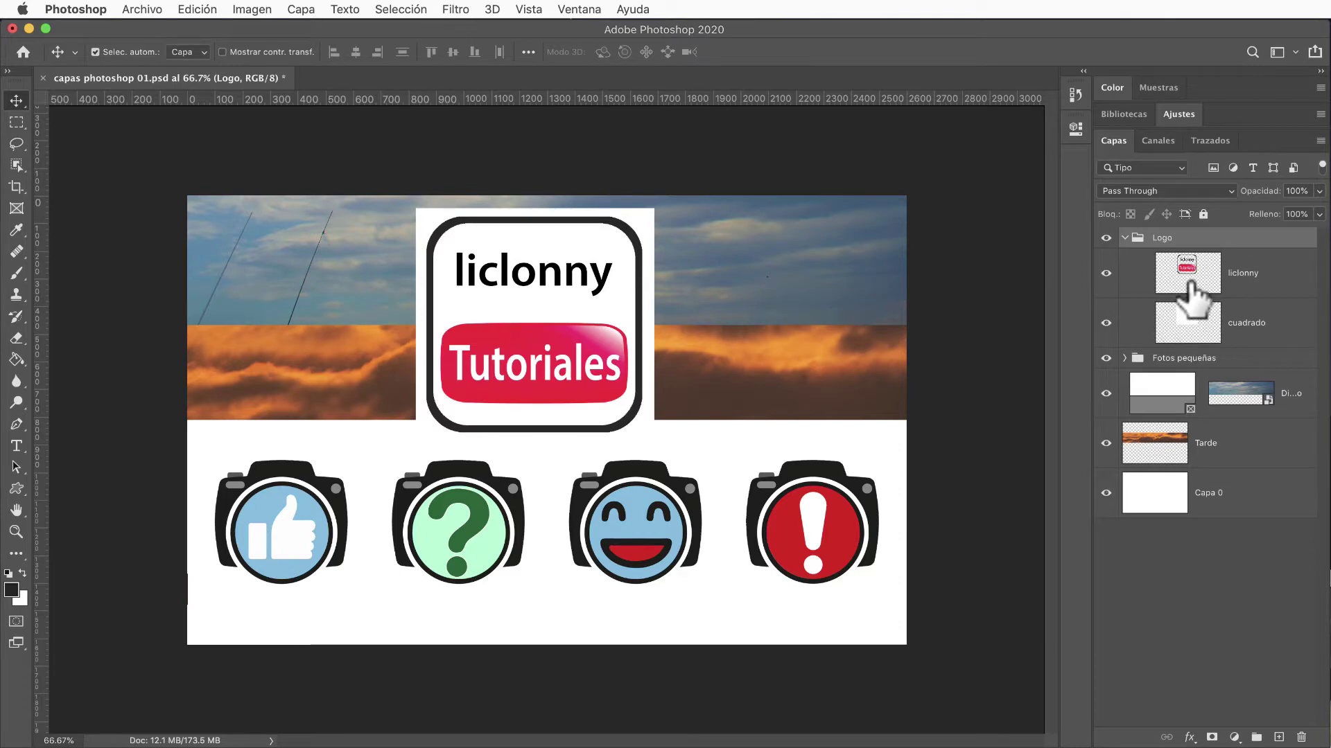
left_click(1206, 336)
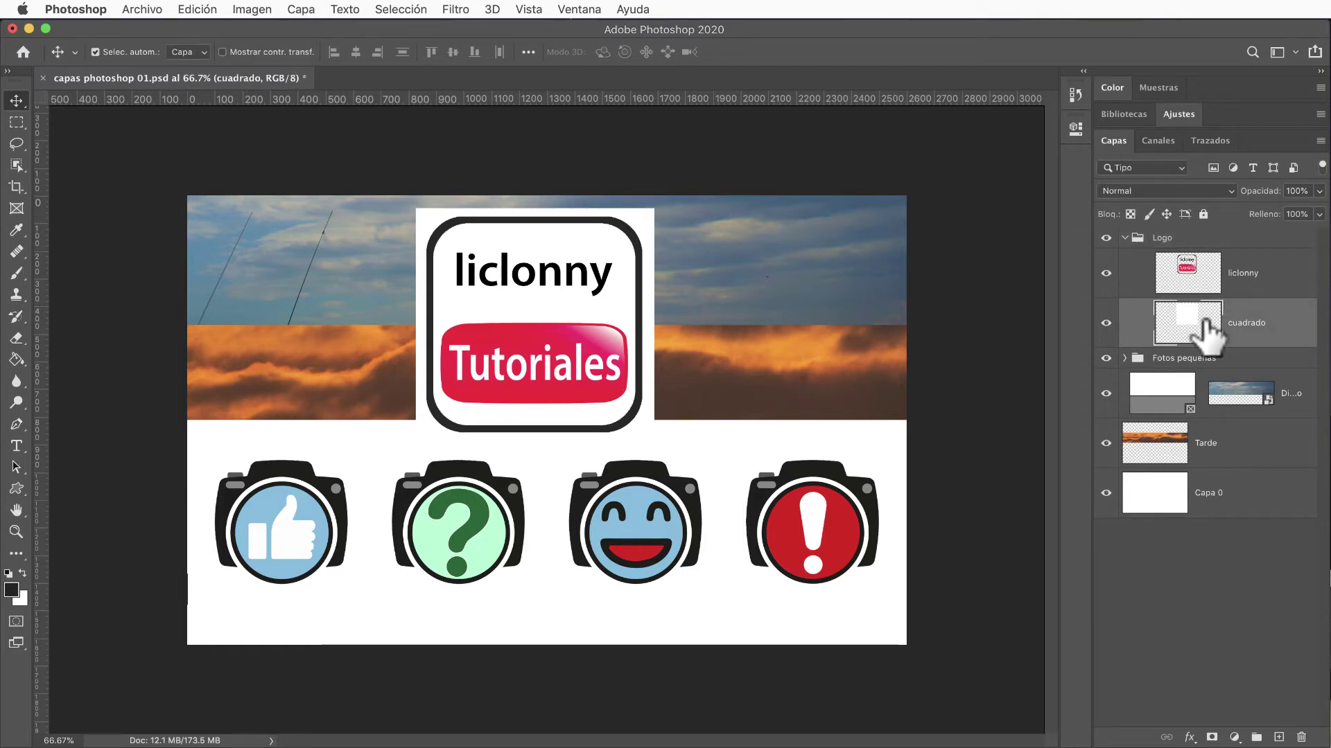
left_click_drag(1206, 320, 1191, 250)
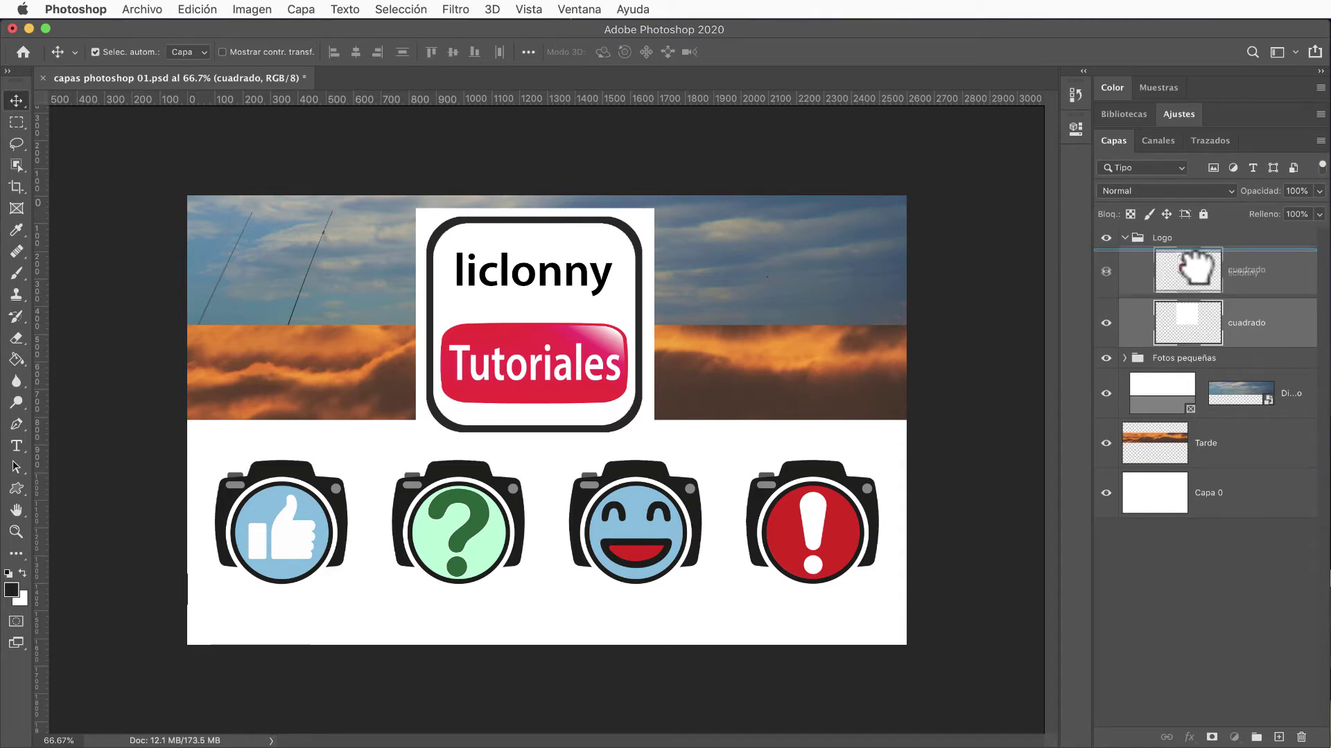
left_click_drag(1197, 267, 1198, 253)
left_click_drag(1195, 246, 1191, 228)
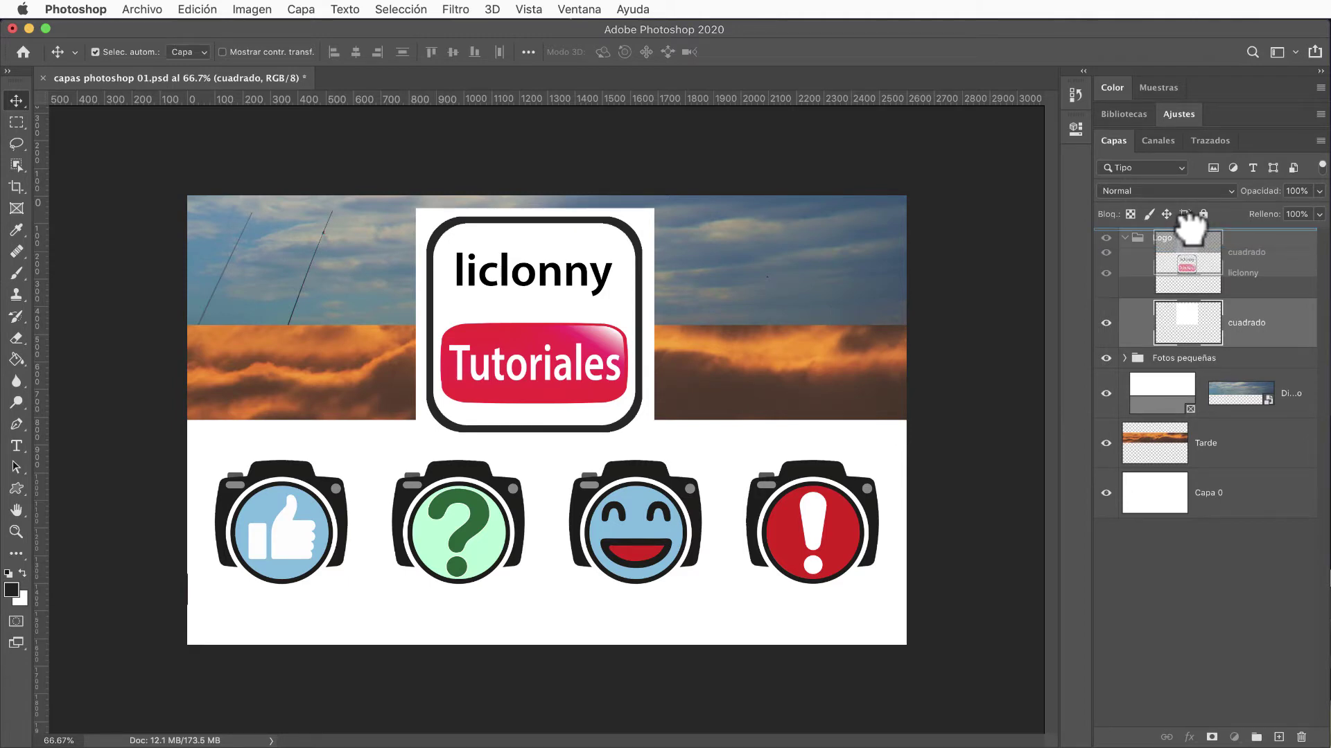
left_click_drag(1191, 228, 1191, 229)
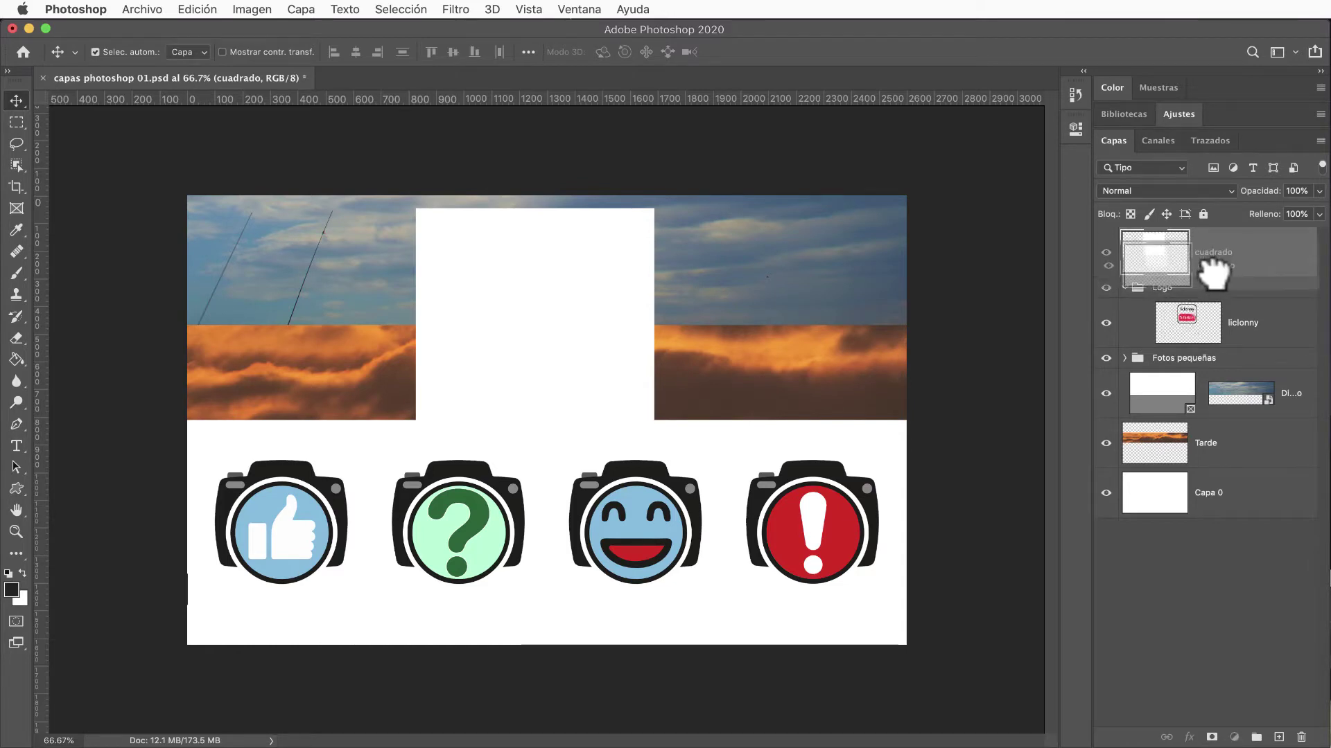
mouse_move(1214, 263)
left_mouse_down()
mouse_move(1197, 282)
mouse_move(1145, 283)
left_mouse_up()
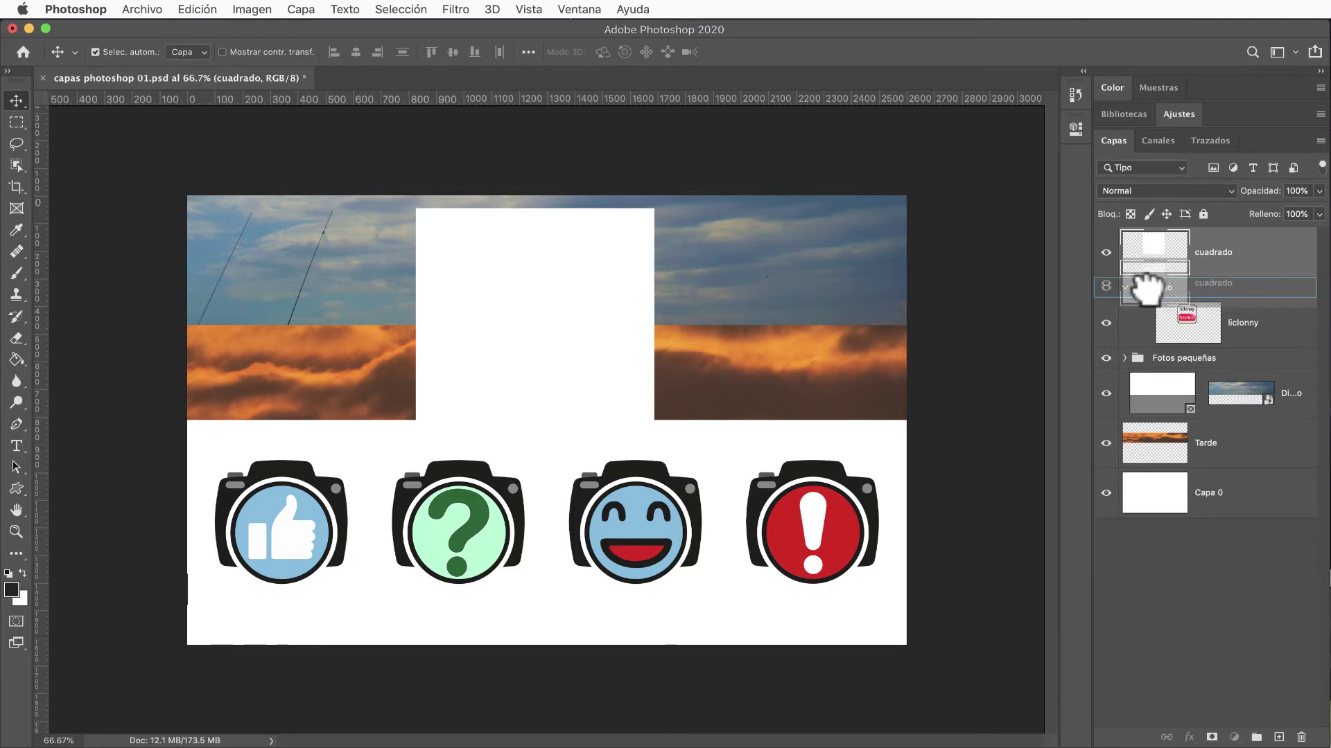
mouse_move(1144, 288)
left_mouse_down()
mouse_move(1170, 322)
mouse_move(1164, 294)
left_mouse_up()
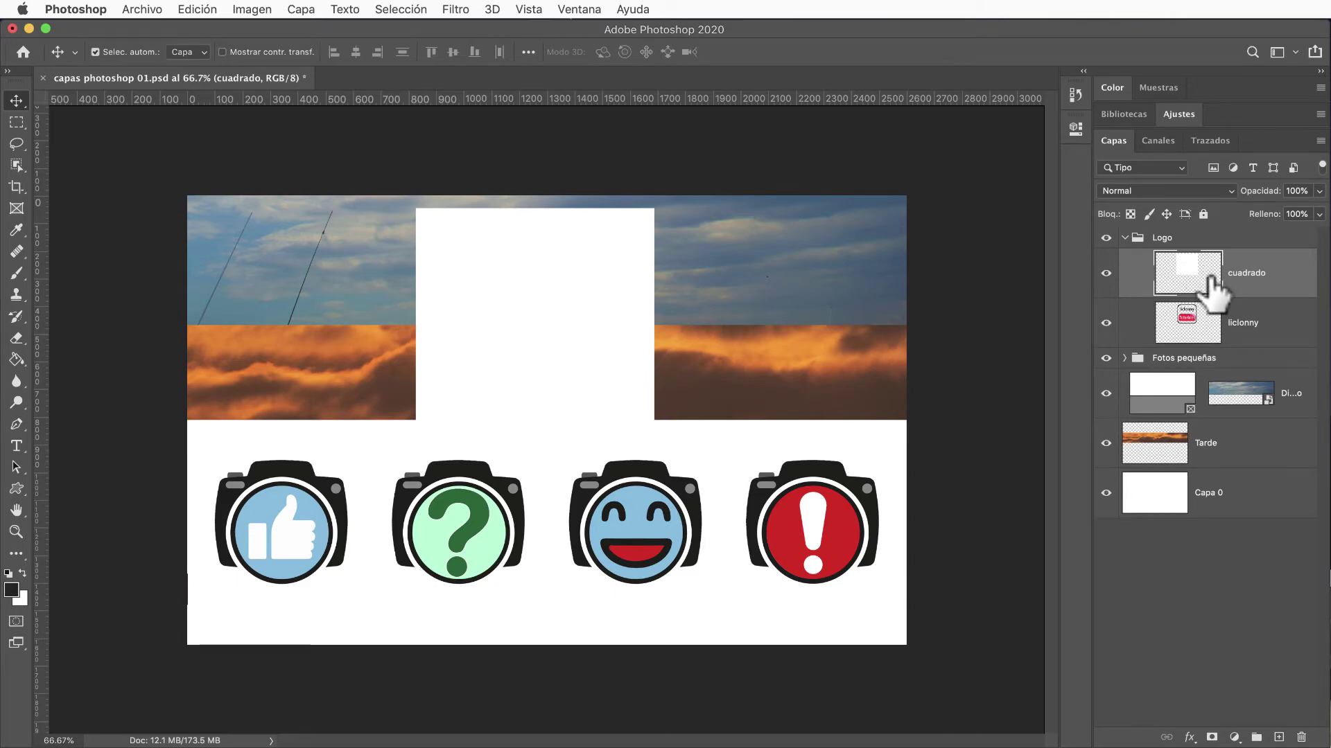
left_click_drag(1213, 288, 1224, 338)
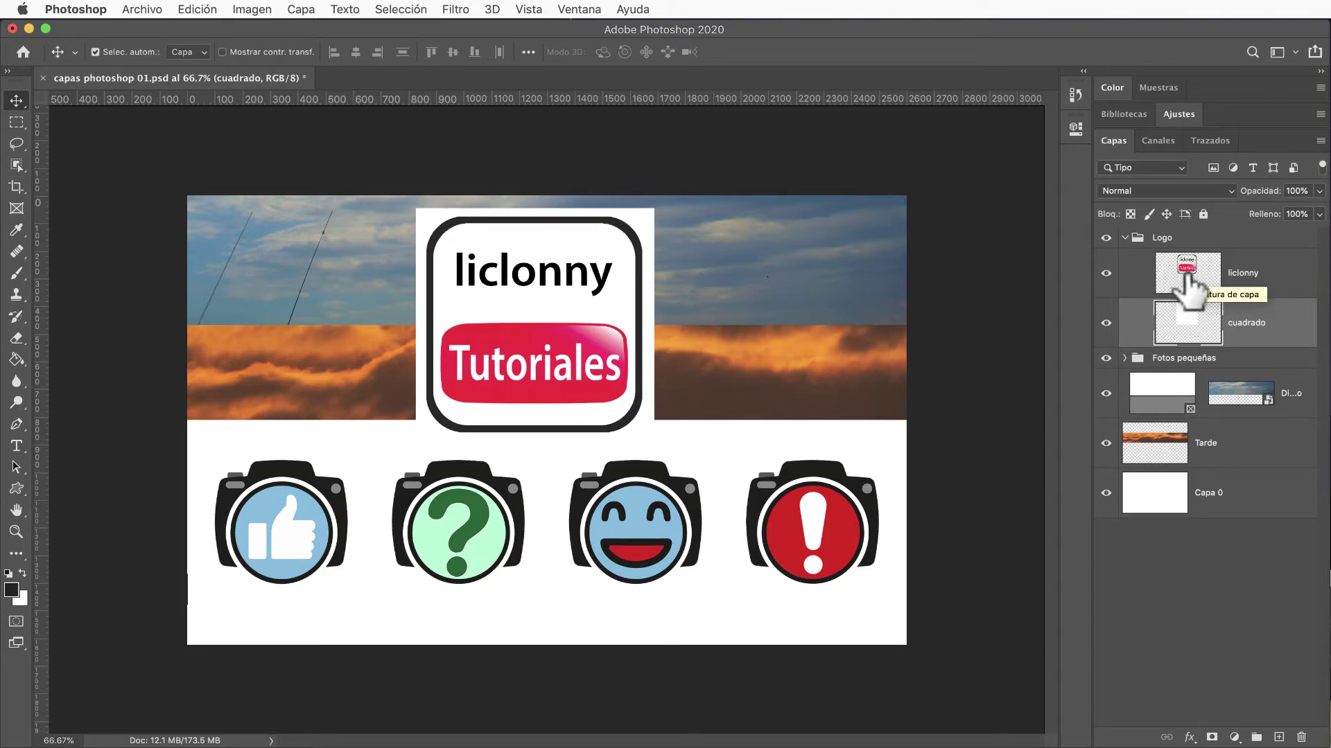
left_click(1147, 250)
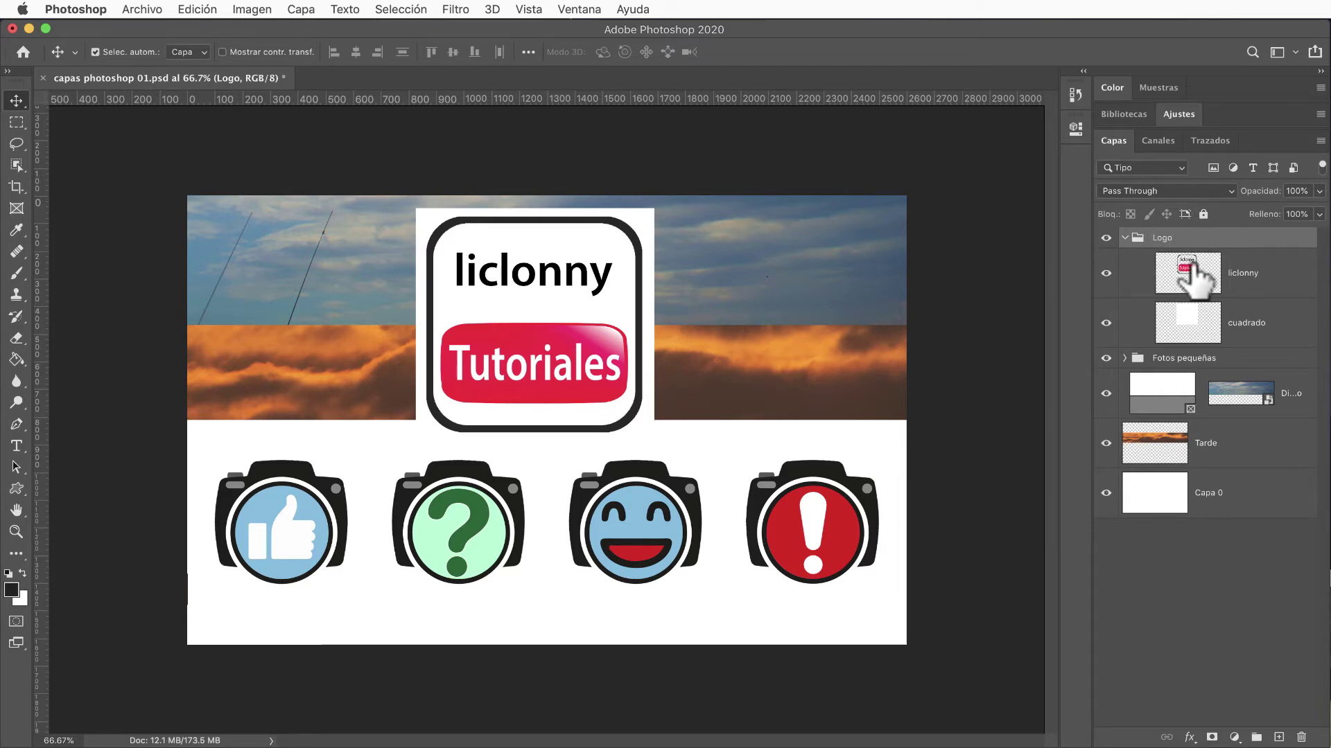
left_click(1202, 326)
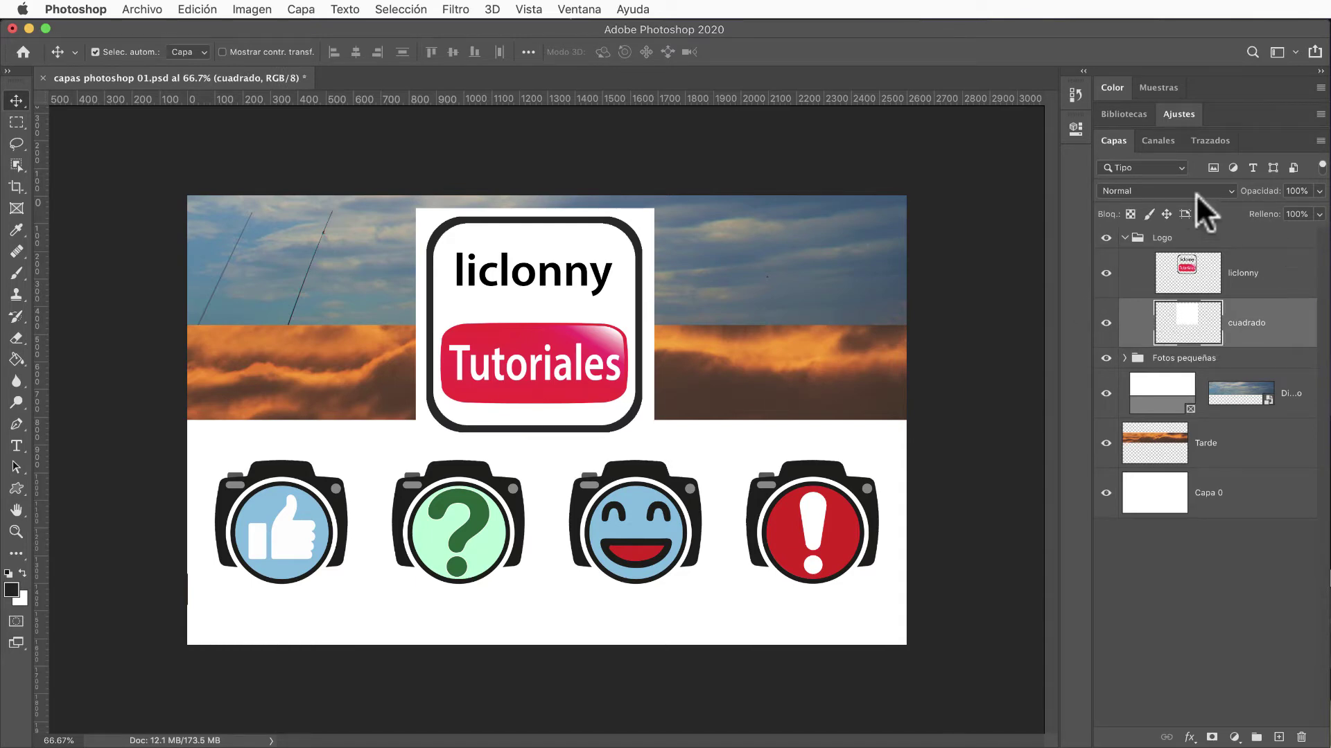
left_click(1306, 191)
type("50")
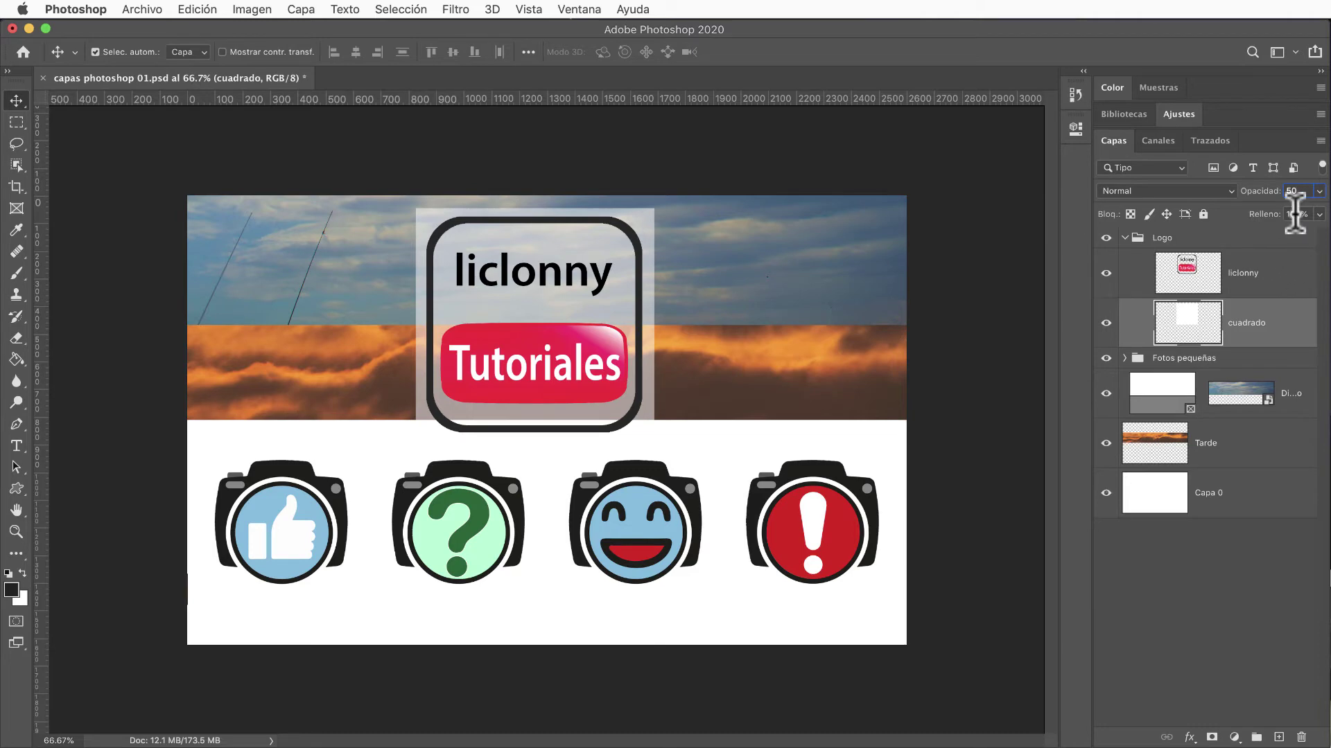
left_click(1314, 192)
left_click_drag(1257, 208, 1321, 217)
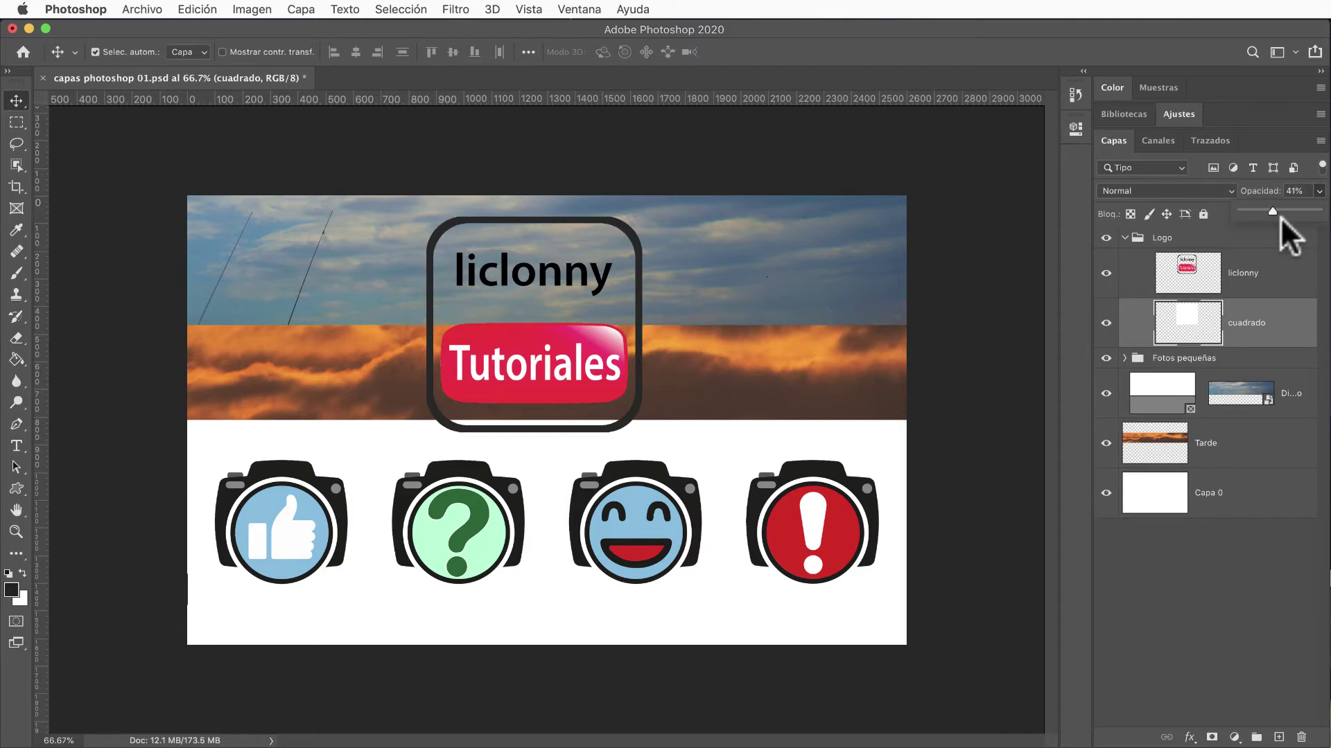
left_click_drag(1281, 217, 1321, 224)
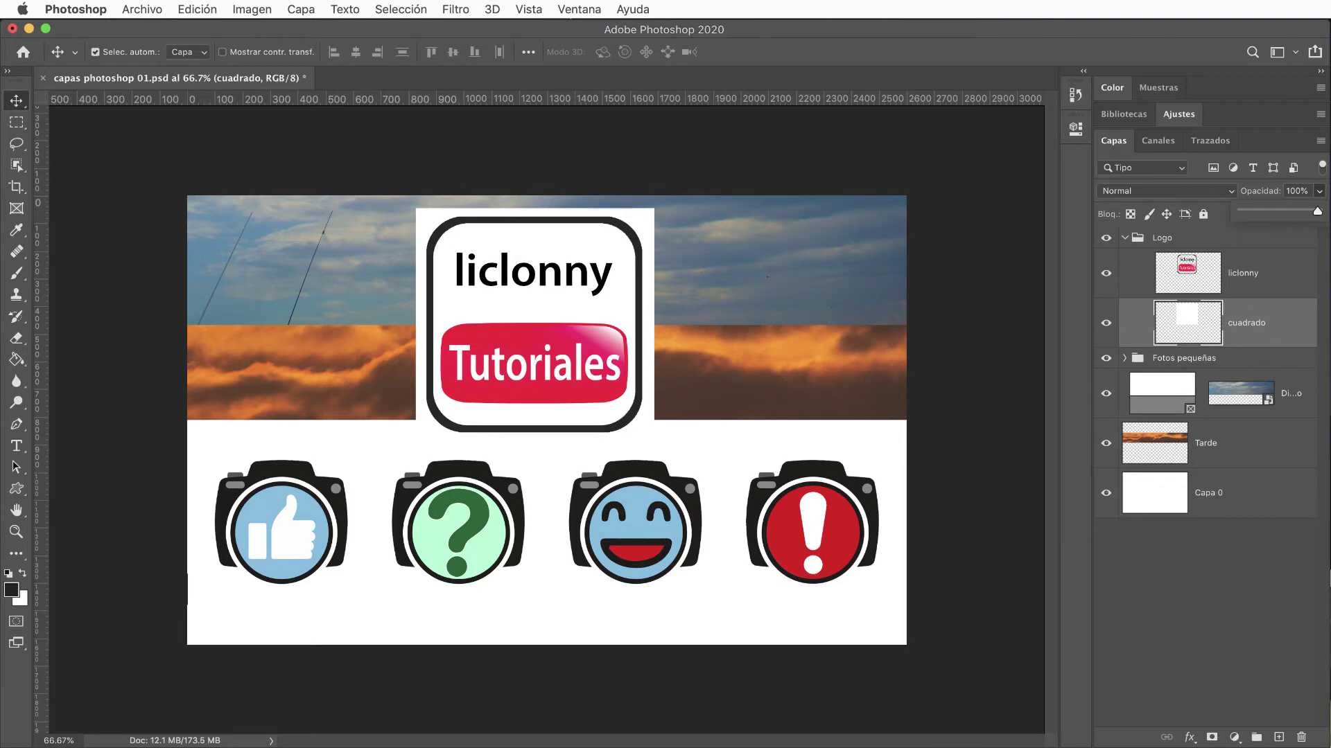
Step: Try cuadrado opacities of 50%, 20%, 70%, 35% and 90%, ending at 100%
left_click(1204, 324)
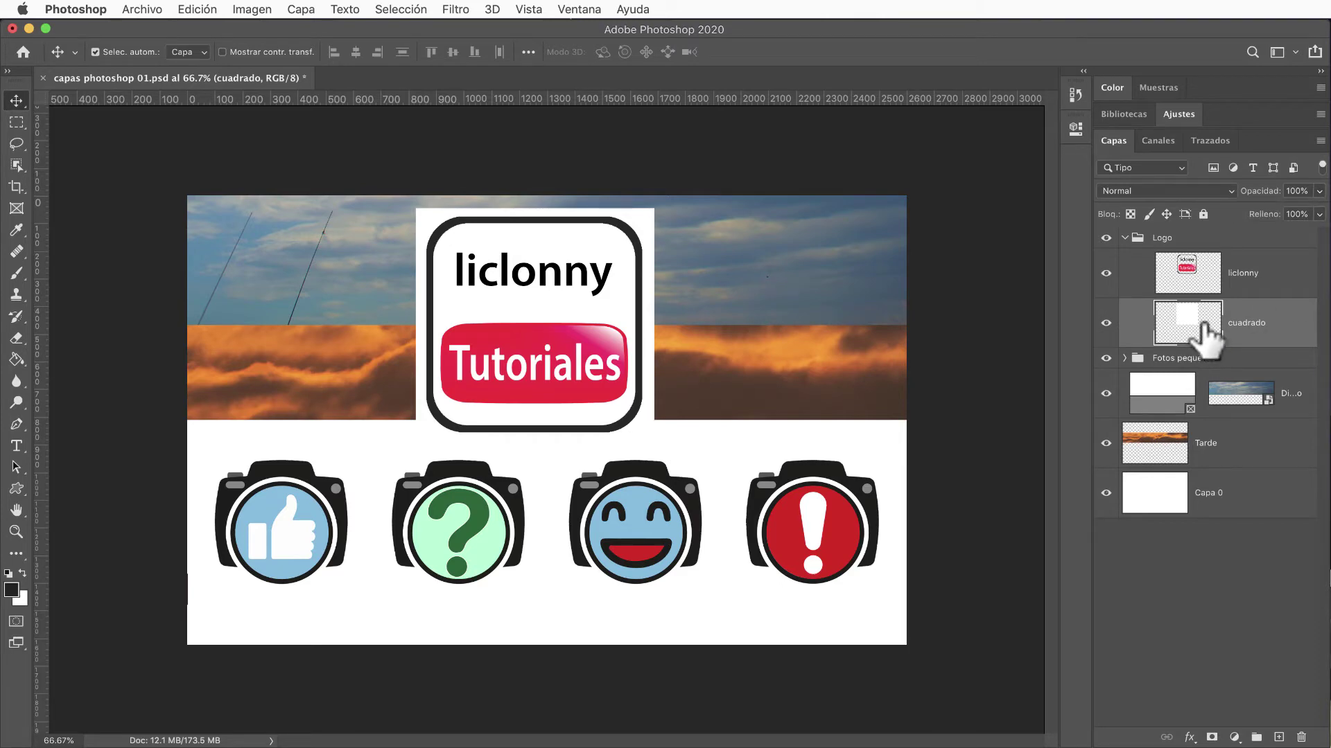
key("5")
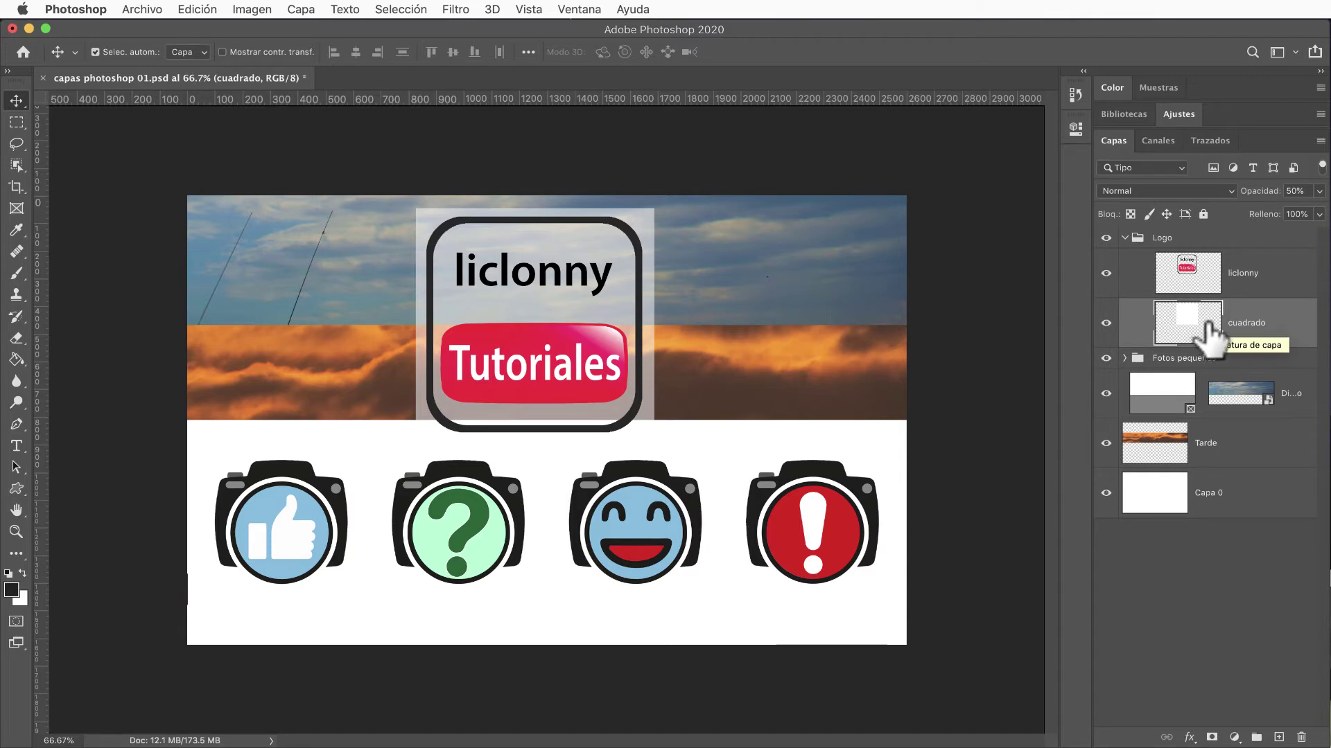
key("2")
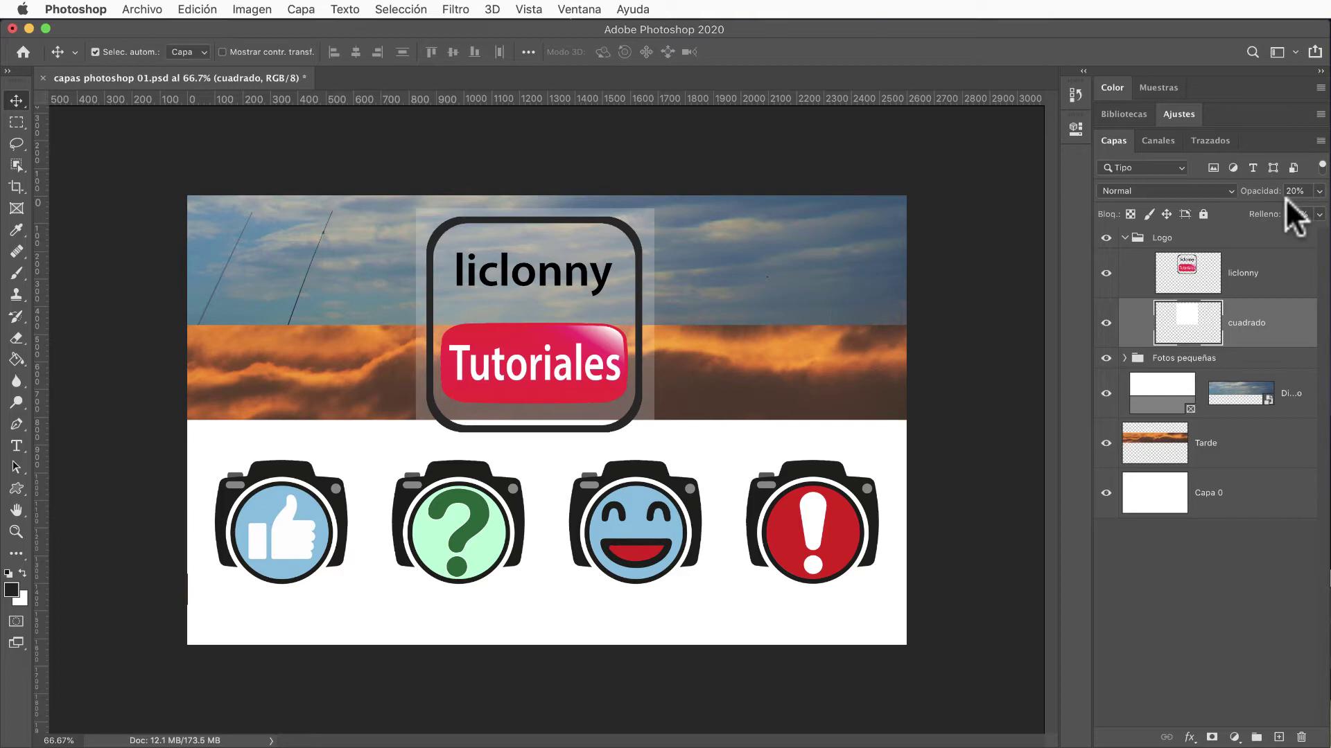
key("7")
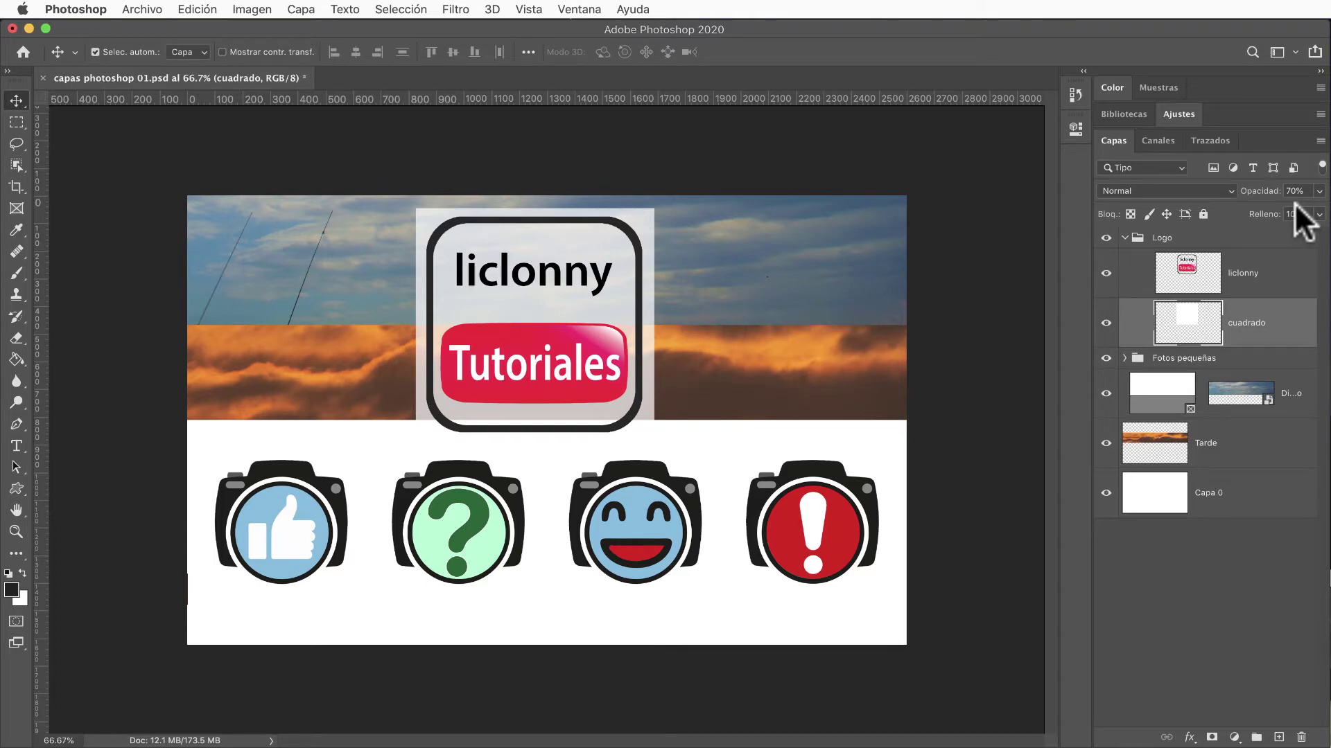
key("3")
key("5")
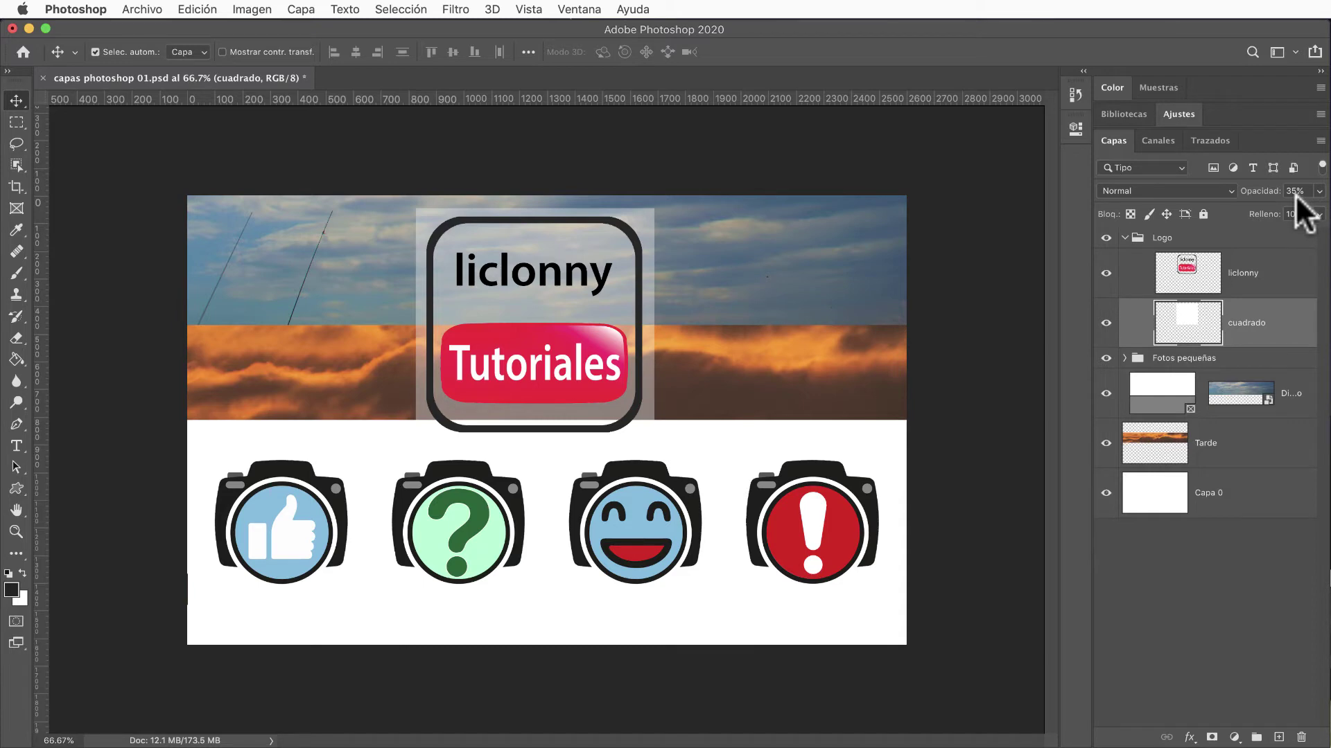
type("90")
key("Return")
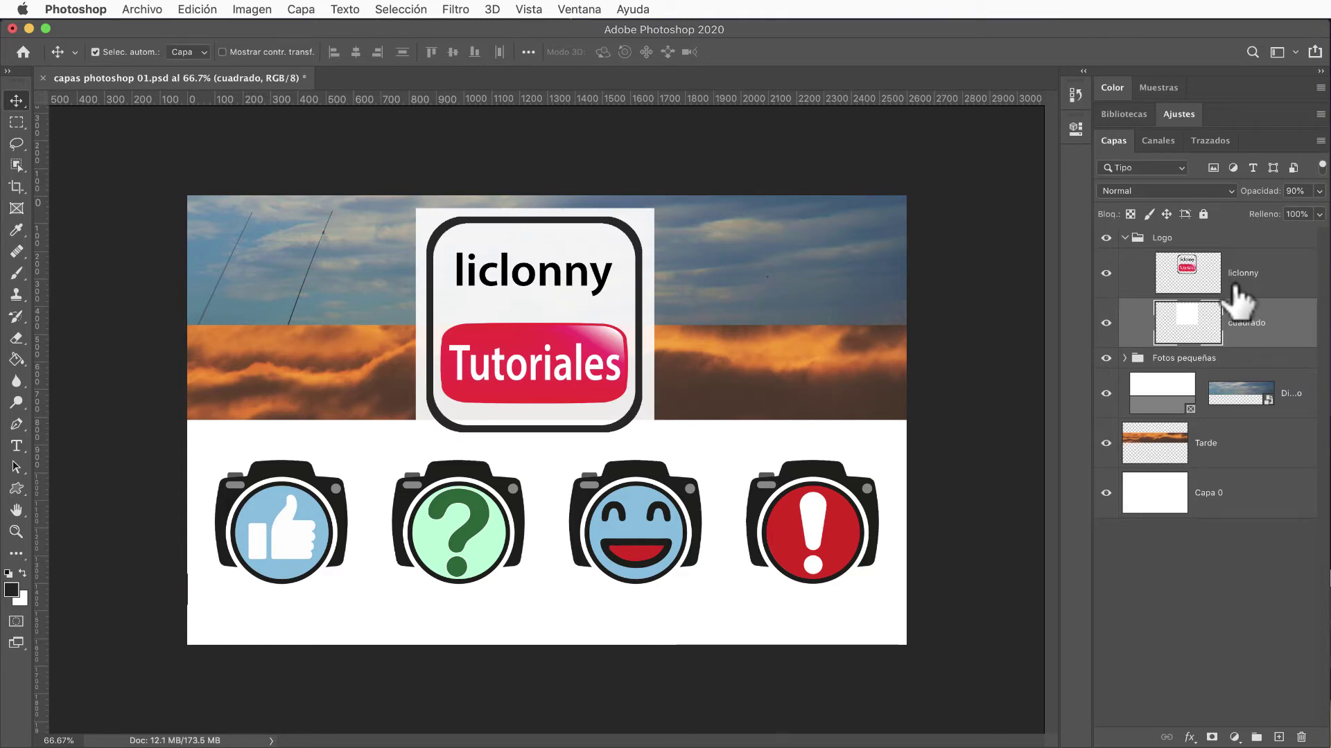
key("0")
key("0")
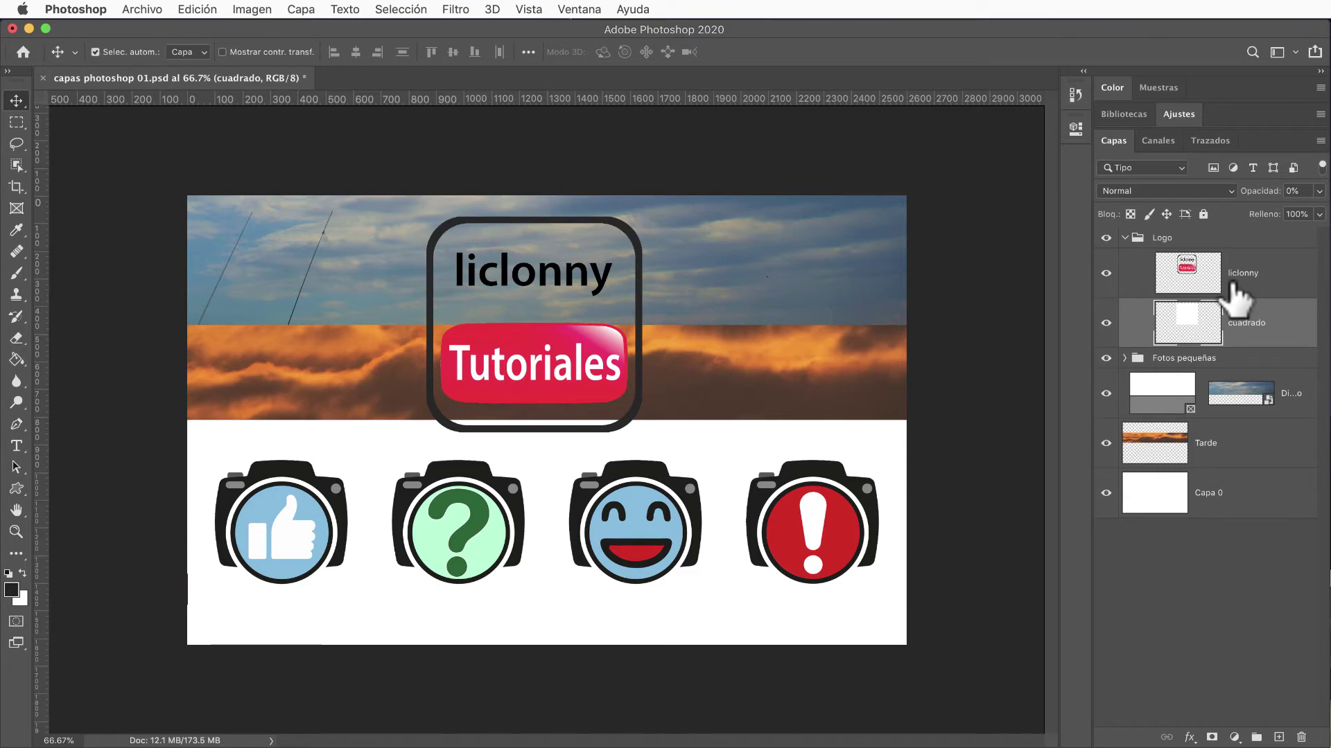
key("0")
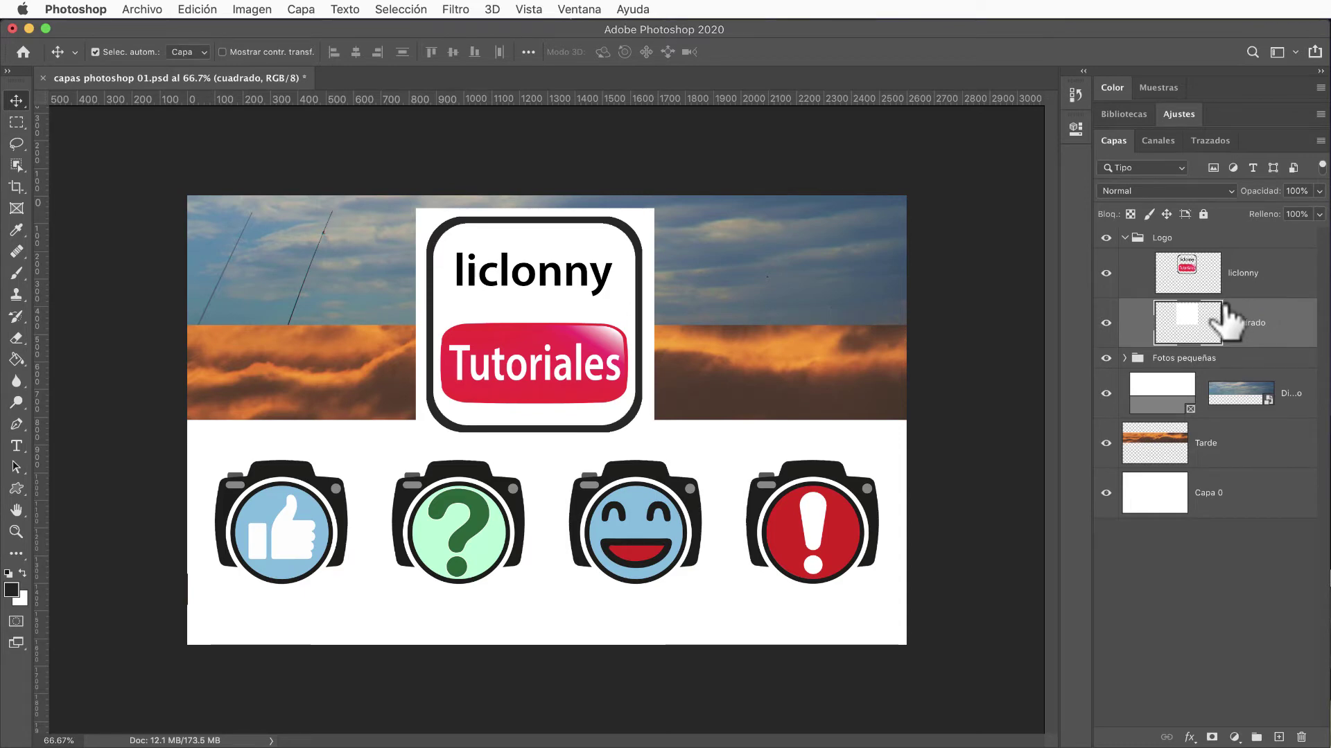
left_click(1198, 280)
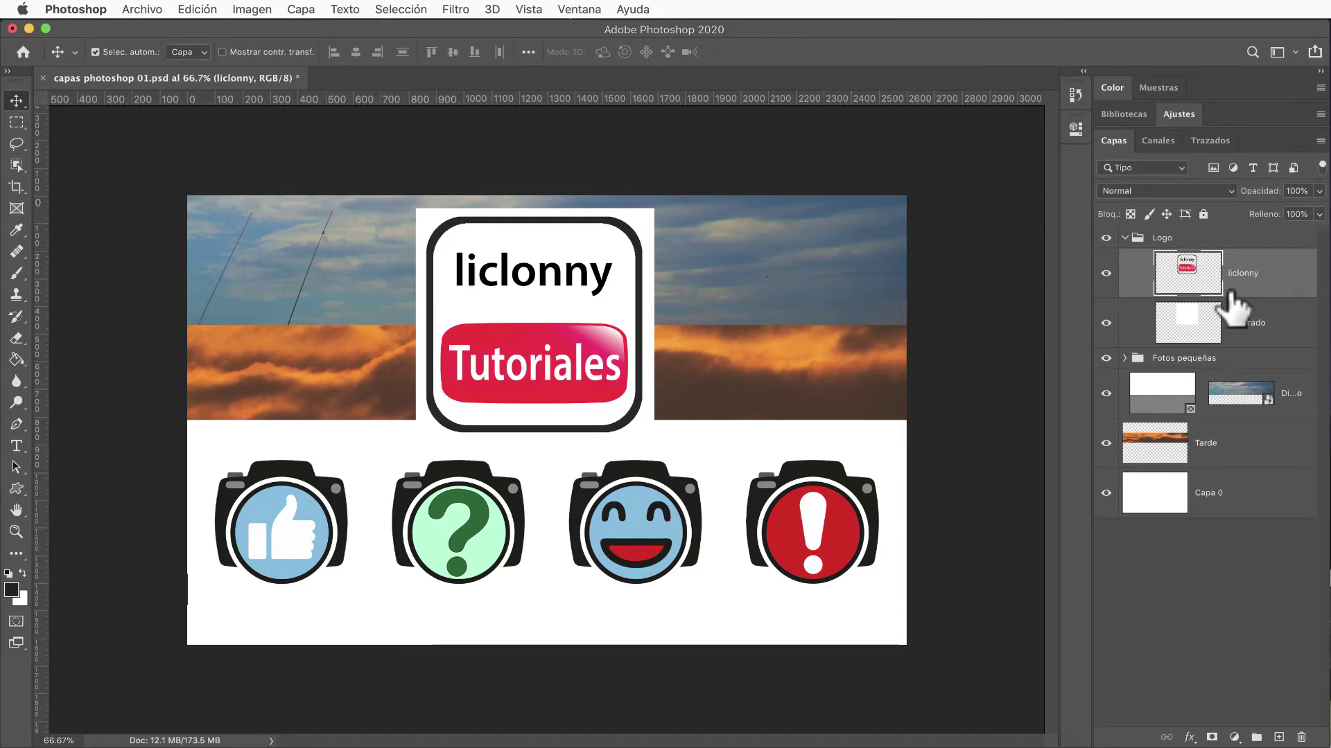
key("5")
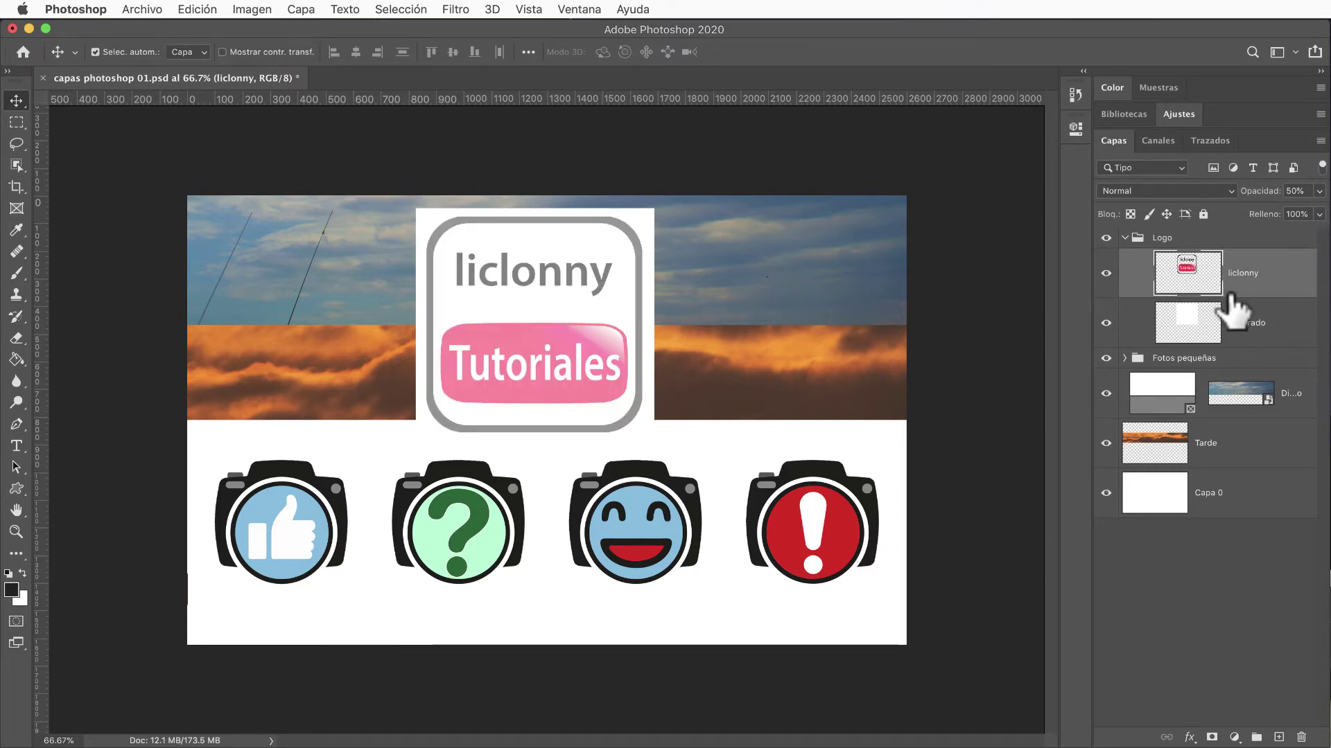
key("0")
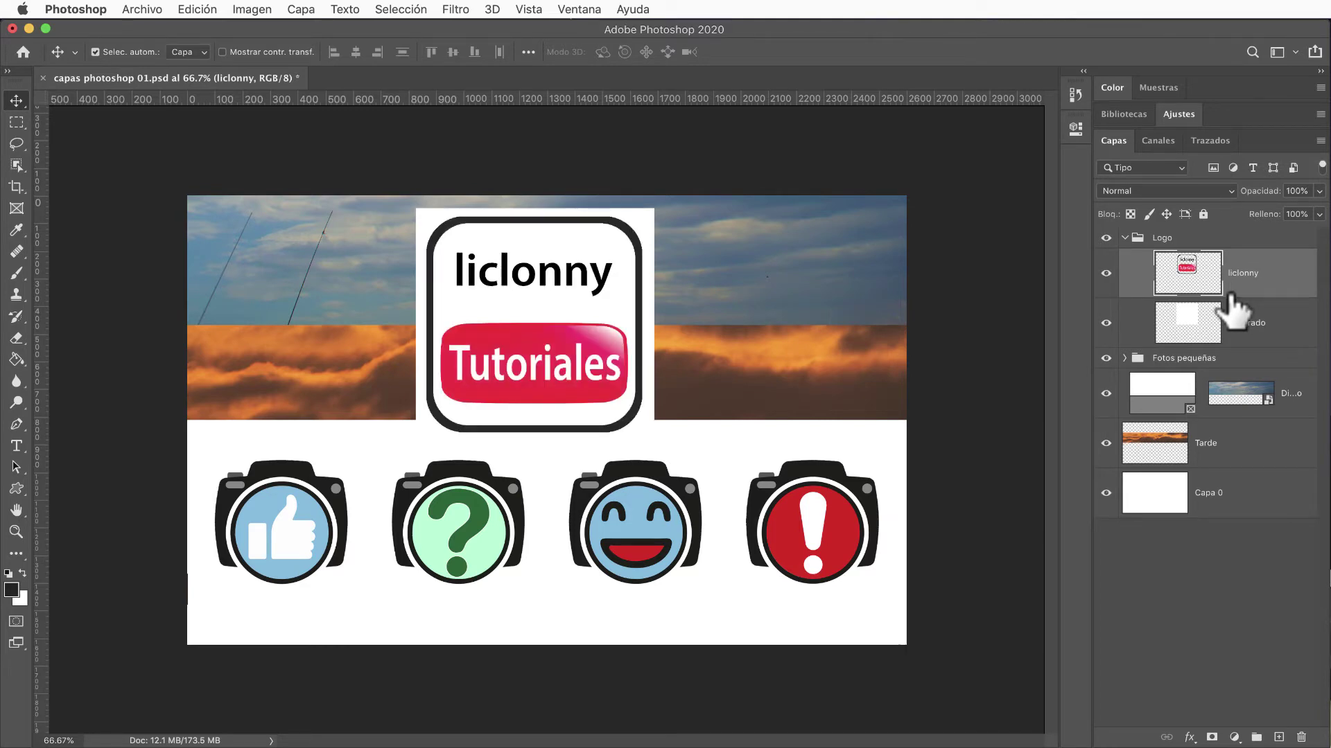
key("0")
key("0")
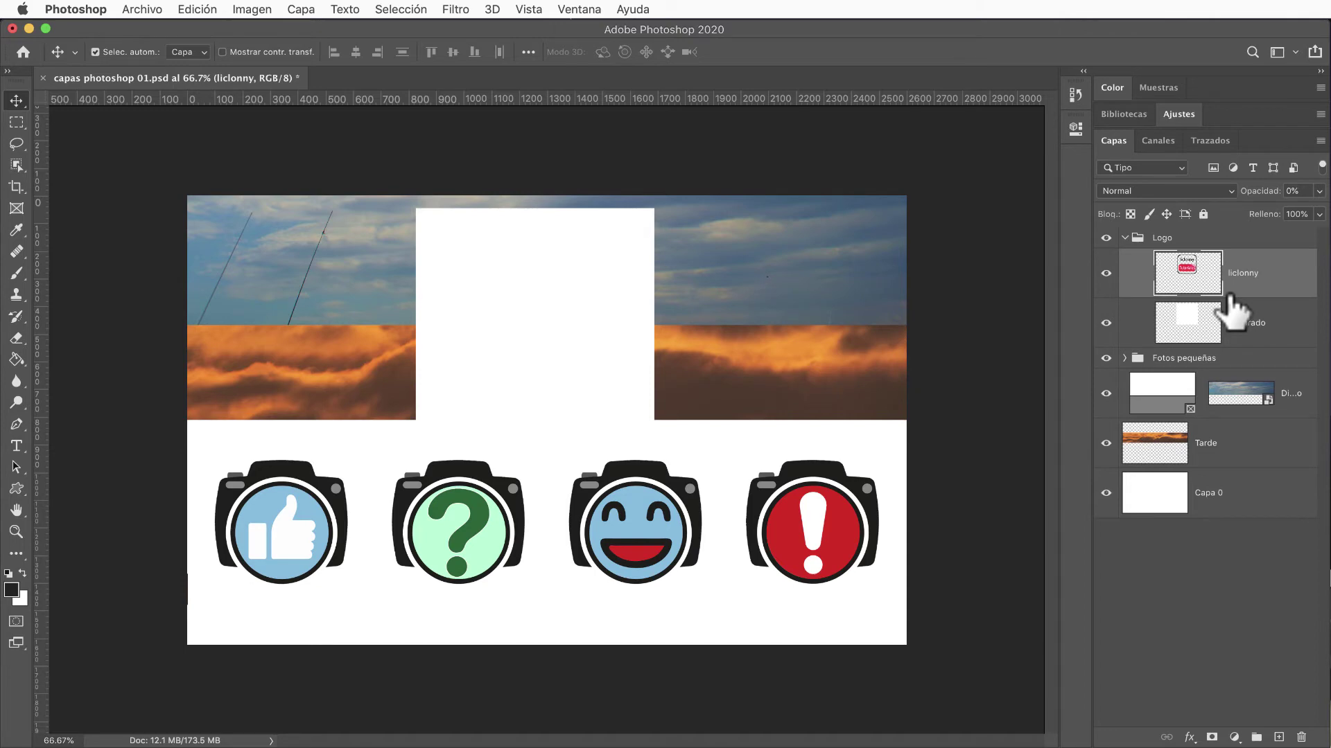
key("0")
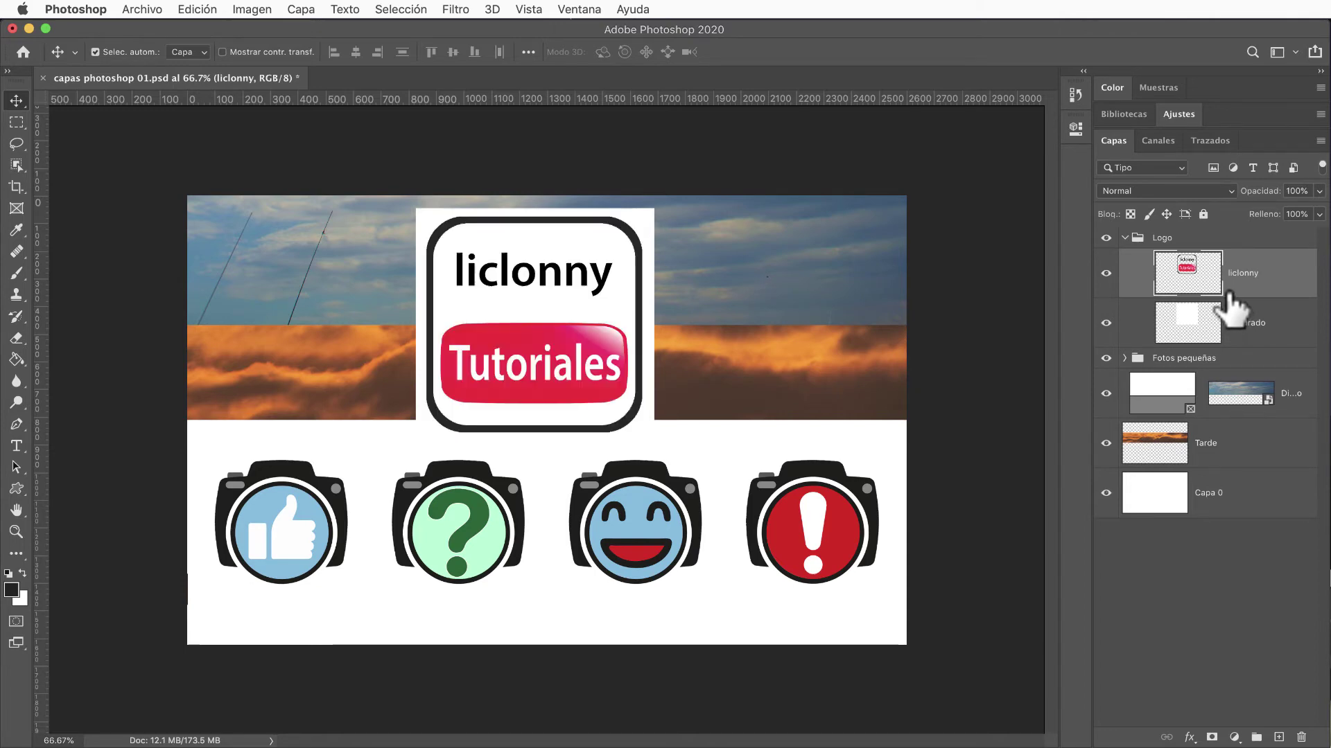
left_click(1221, 345)
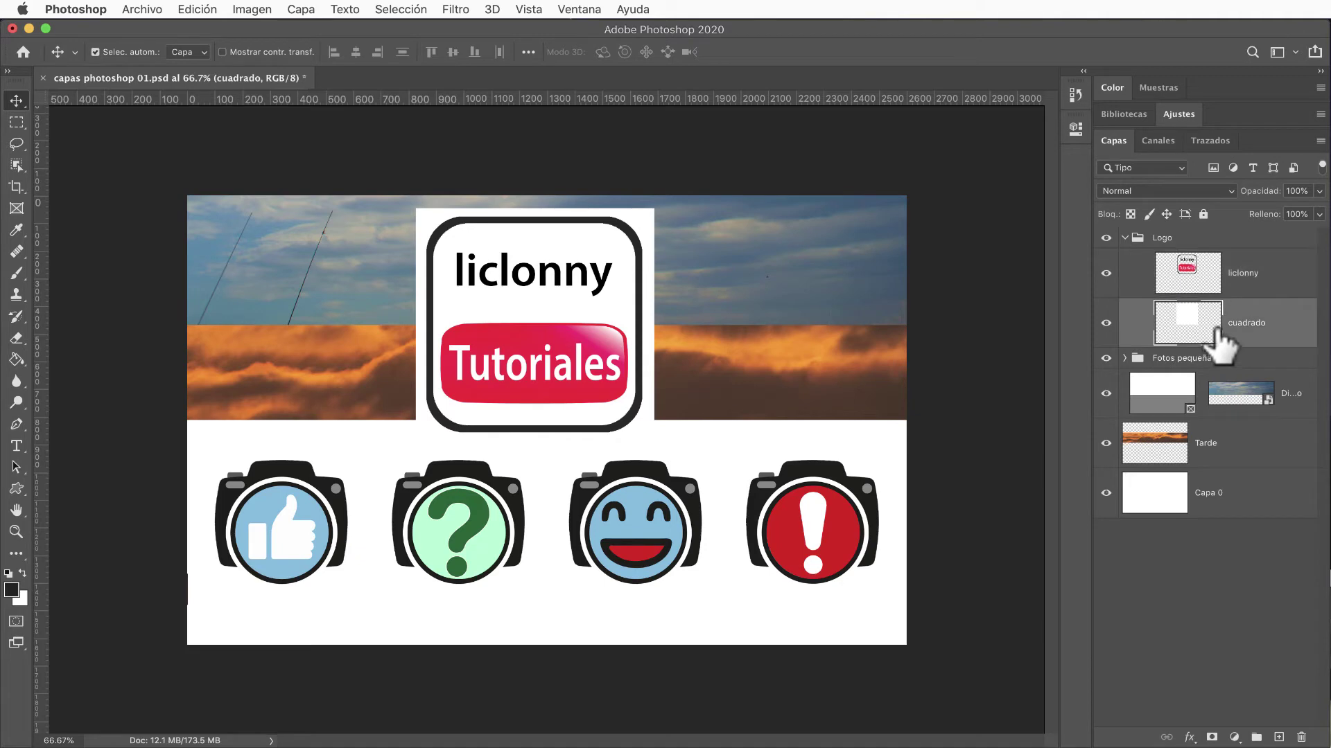
key("0")
key("0")
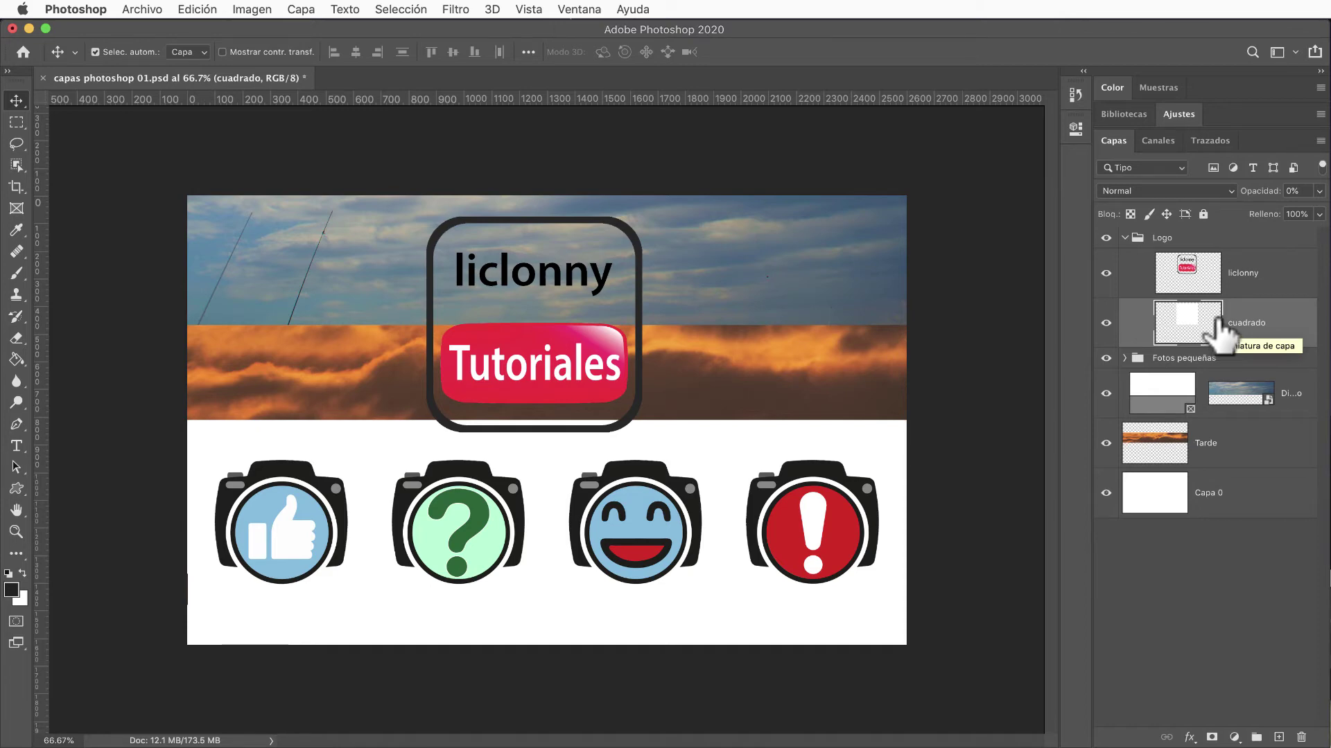
key("0")
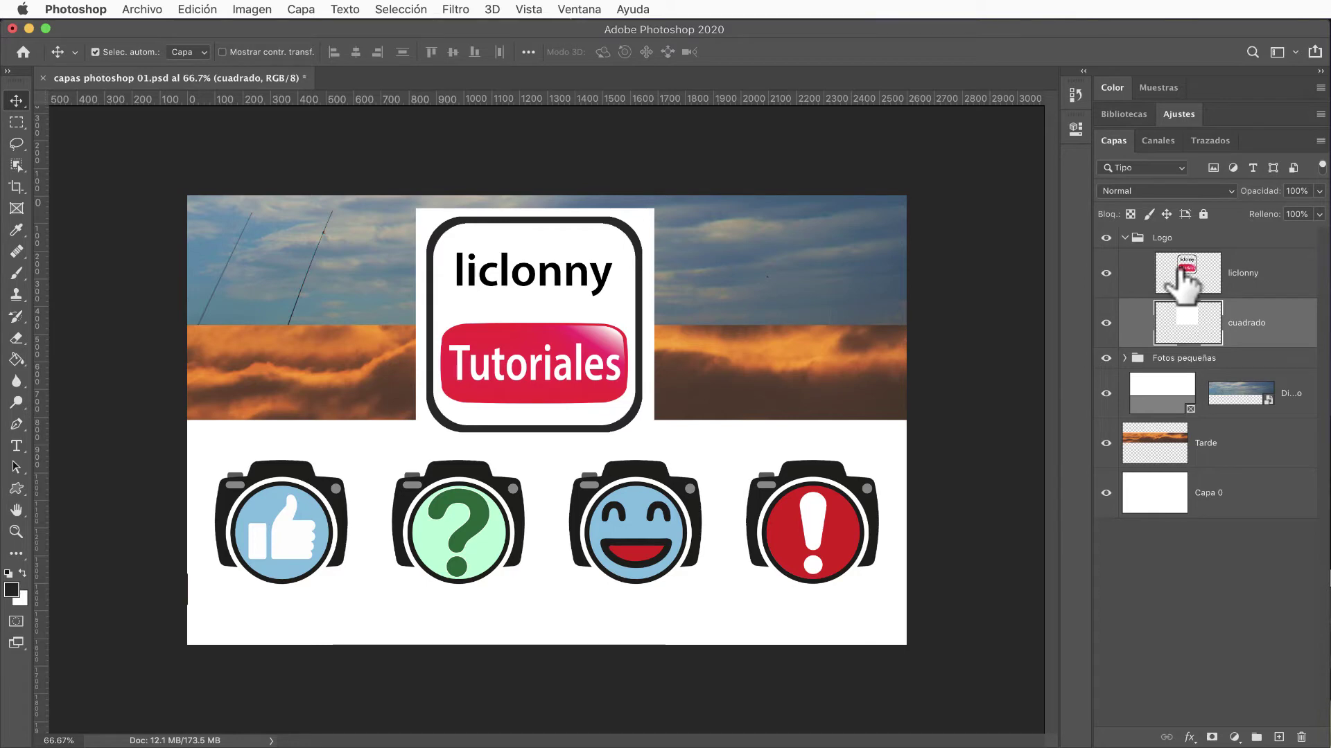
Step: Collapse the Logo group and nest it inside Fotos pequeñas to inspect it
left_click(1147, 240)
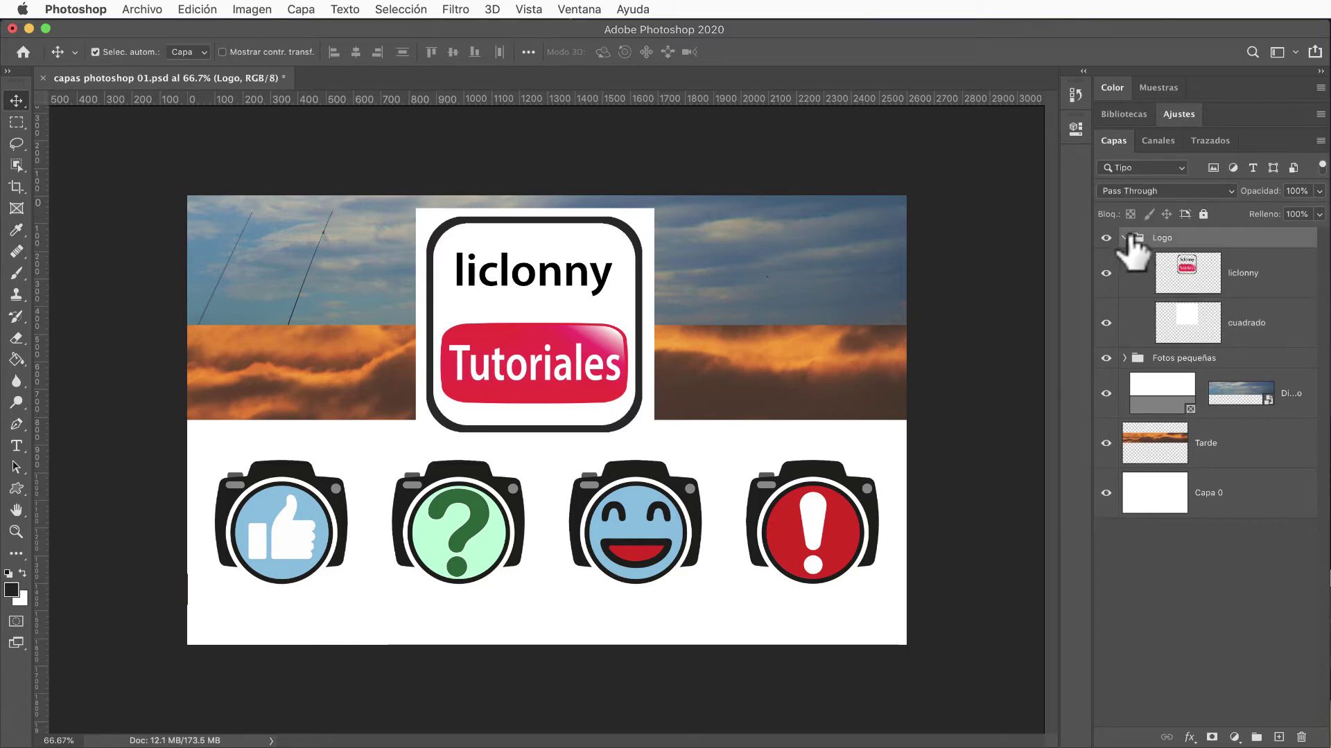
left_click(1124, 238)
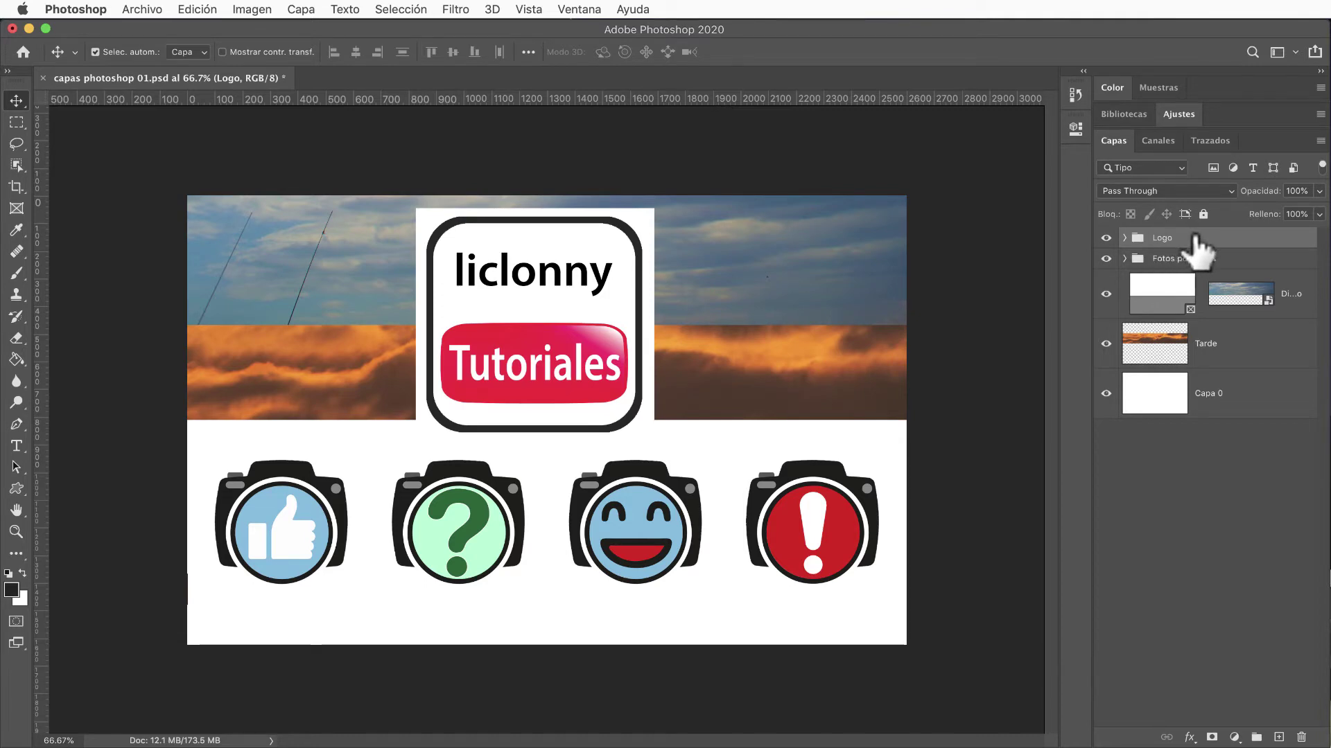
left_click_drag(1194, 235, 1189, 250)
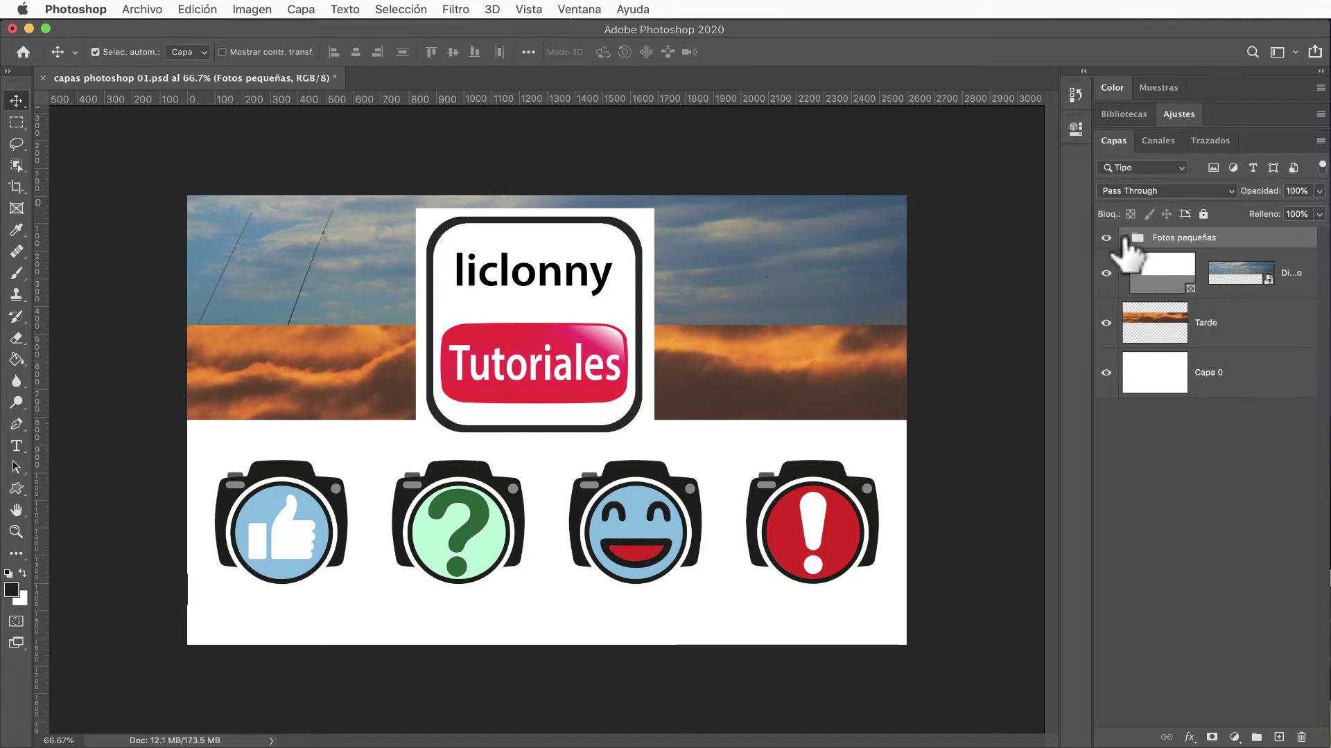
left_click(1124, 238)
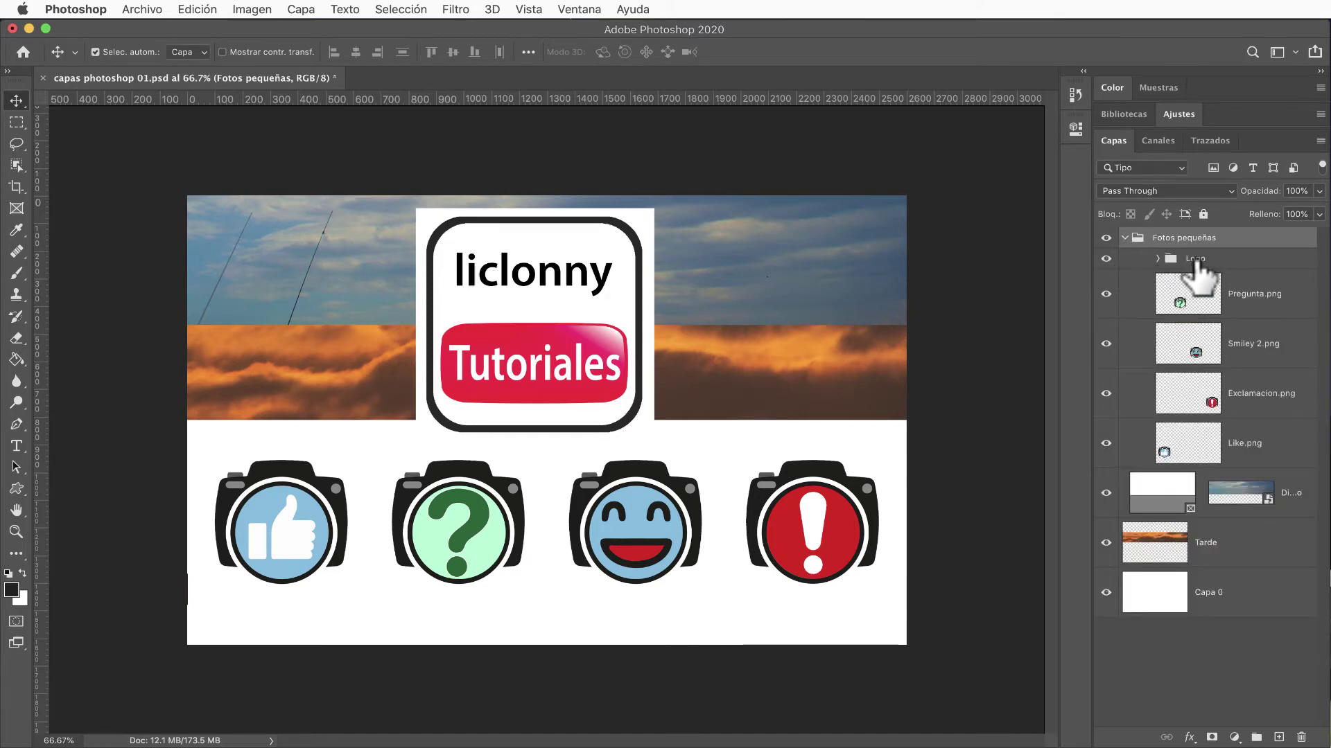
left_click(1158, 259)
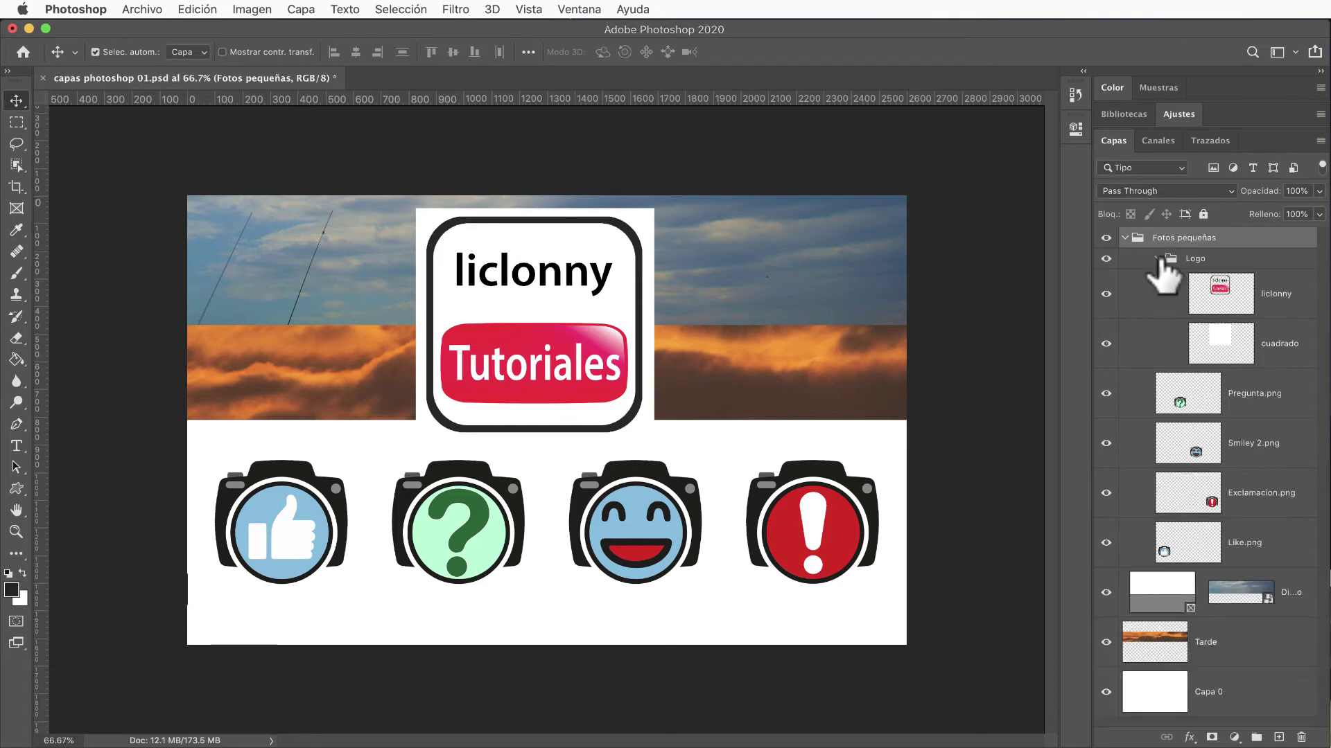
left_click(1158, 259)
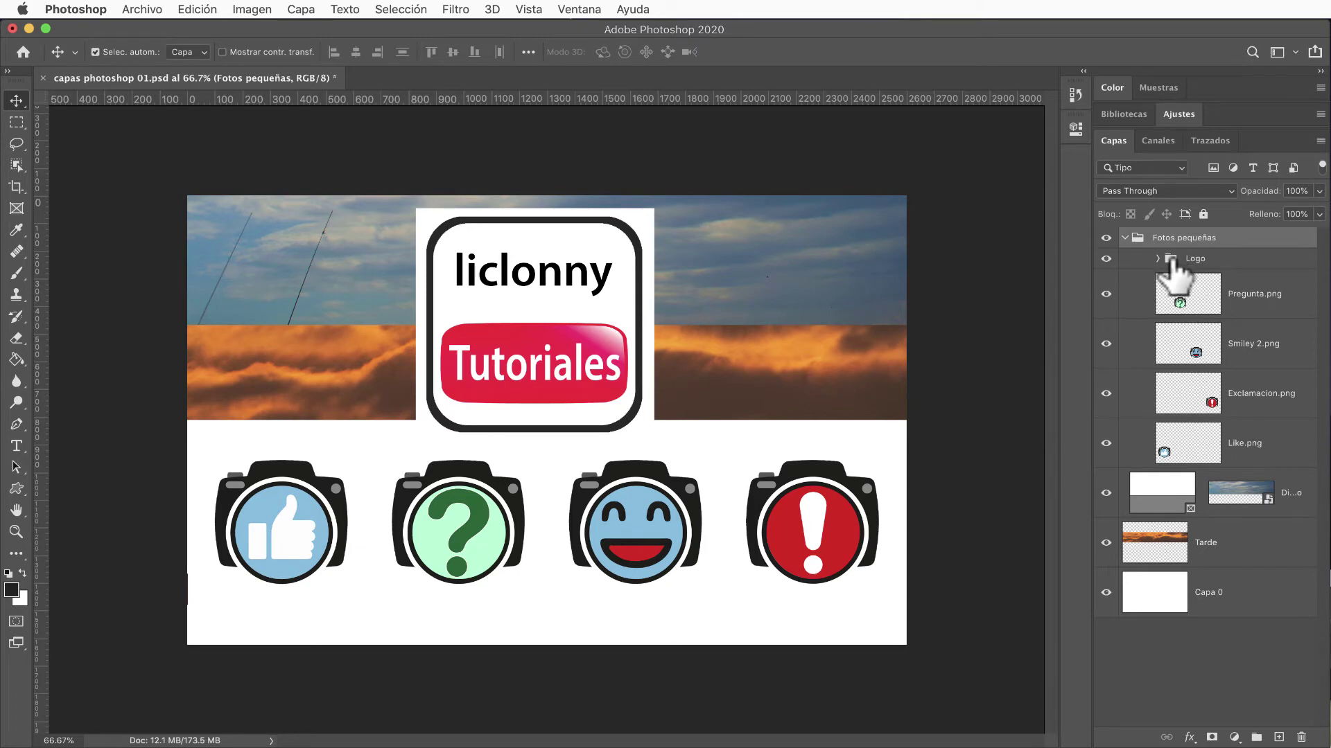
Step: Move Logo back out above Fotos pequeñas, collapse Fotos pequeñas and deselect all layers
left_click_drag(1170, 258, 1166, 227)
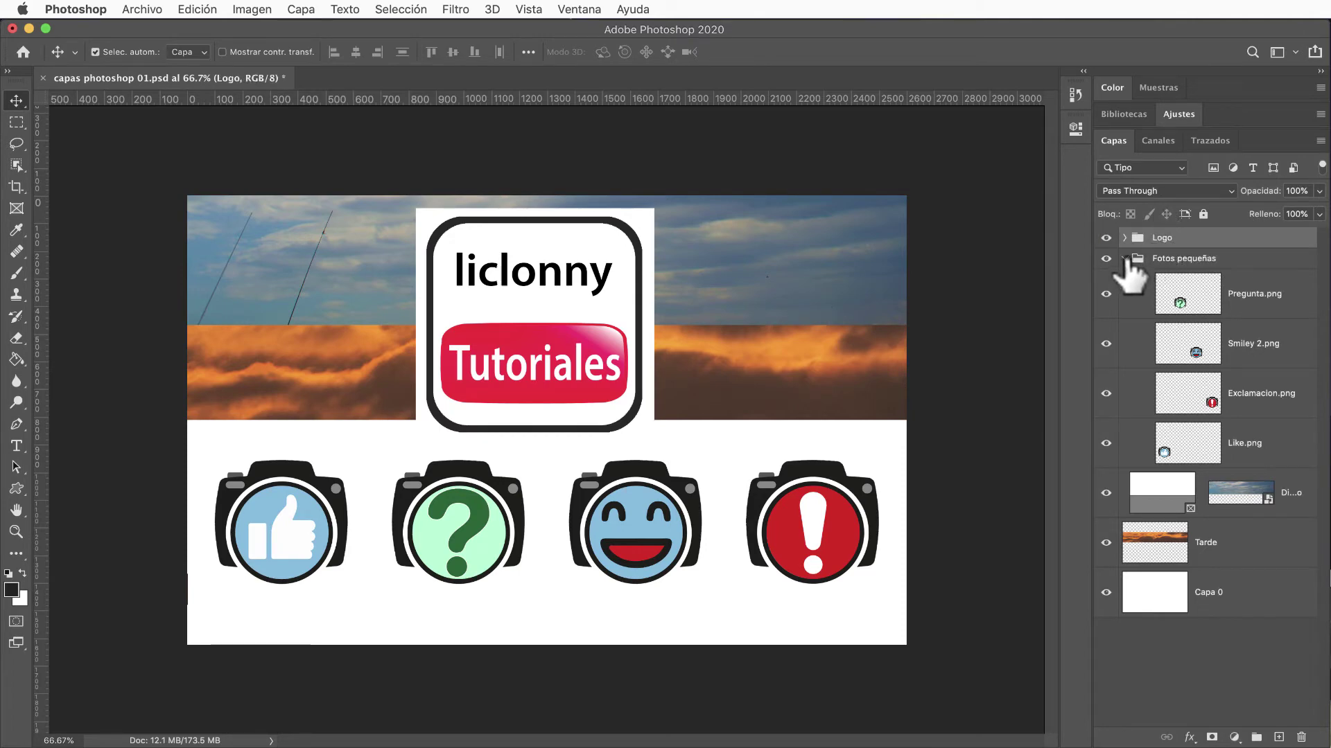
left_click(1124, 258)
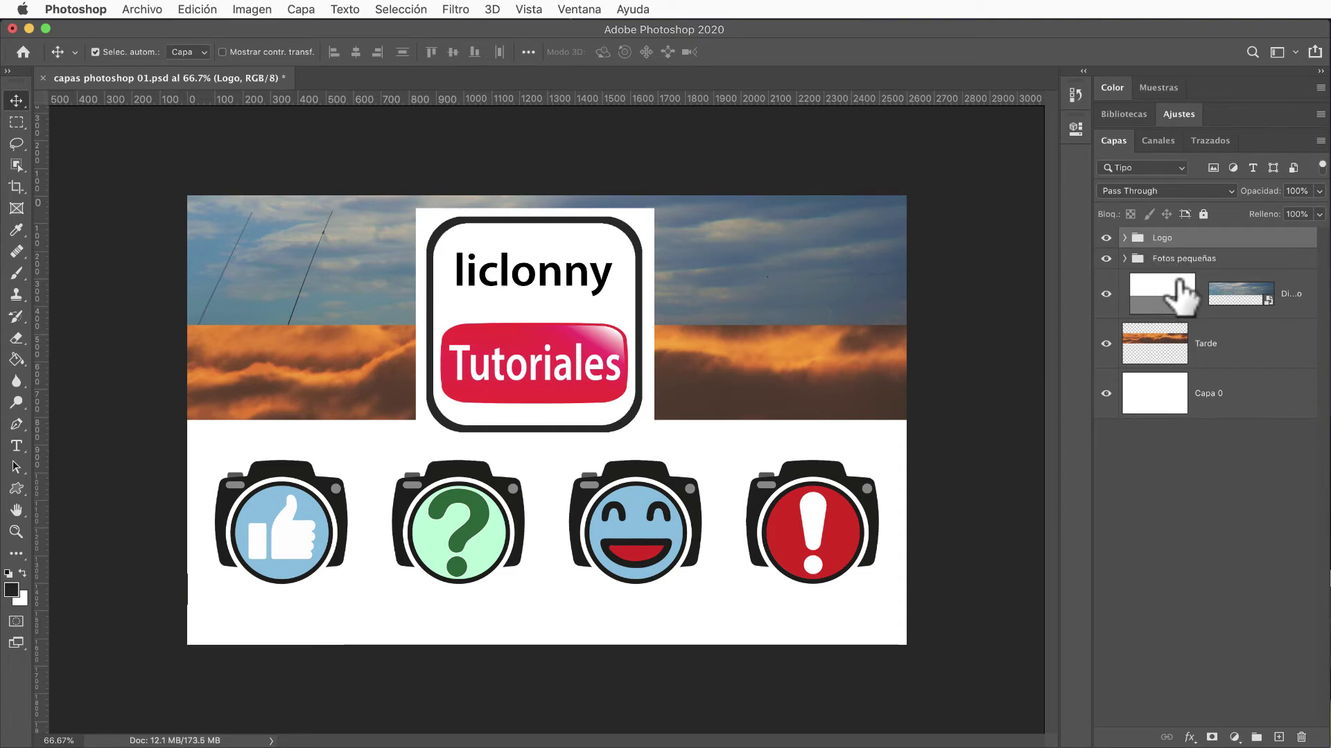
key("super")
left_click(1178, 606)
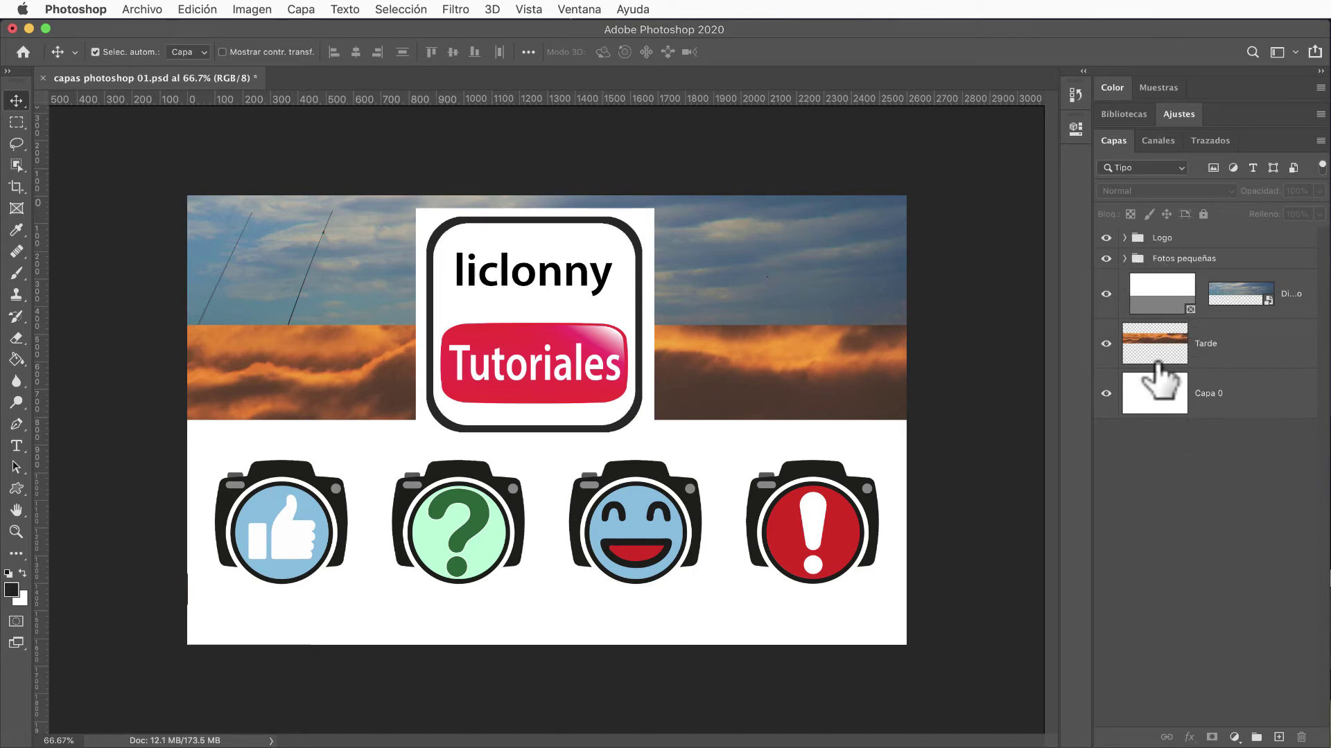
left_click(1163, 297)
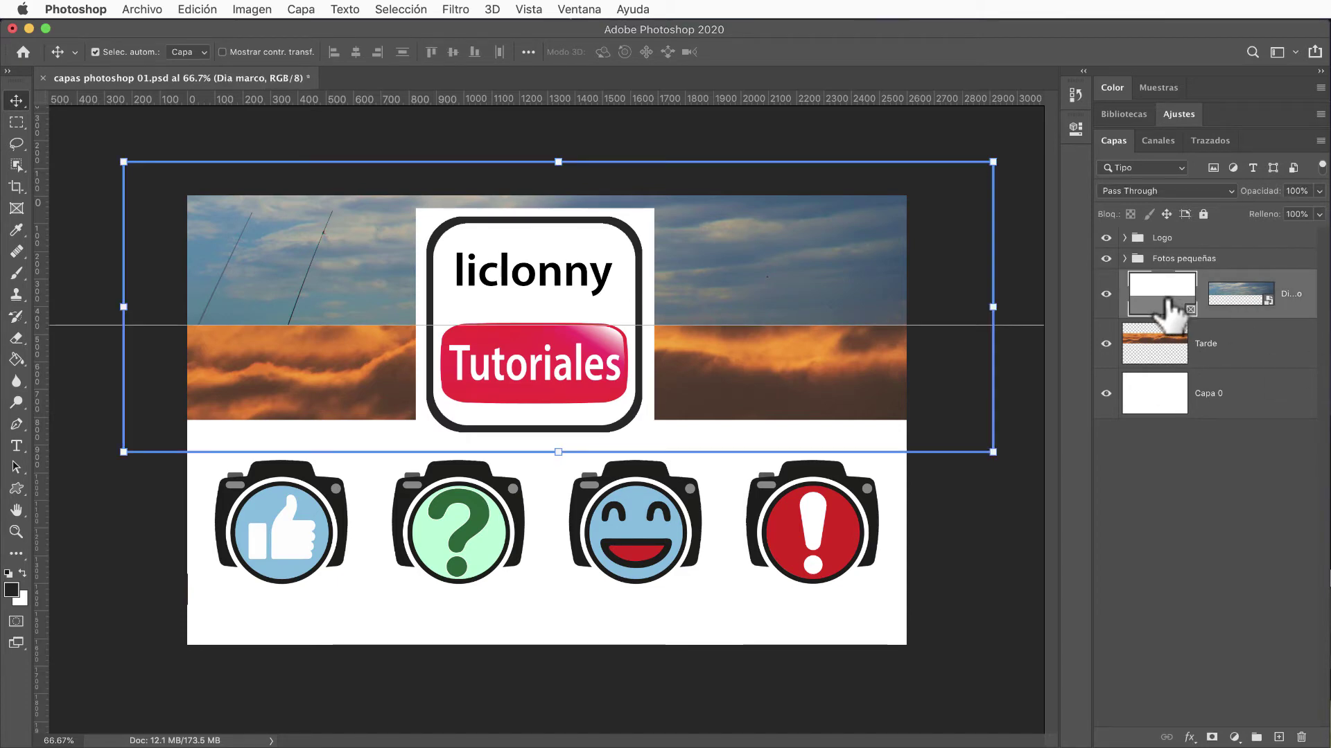
mouse_move(1167, 301)
left_mouse_down()
mouse_move(1153, 218)
mouse_move(1155, 232)
left_mouse_up()
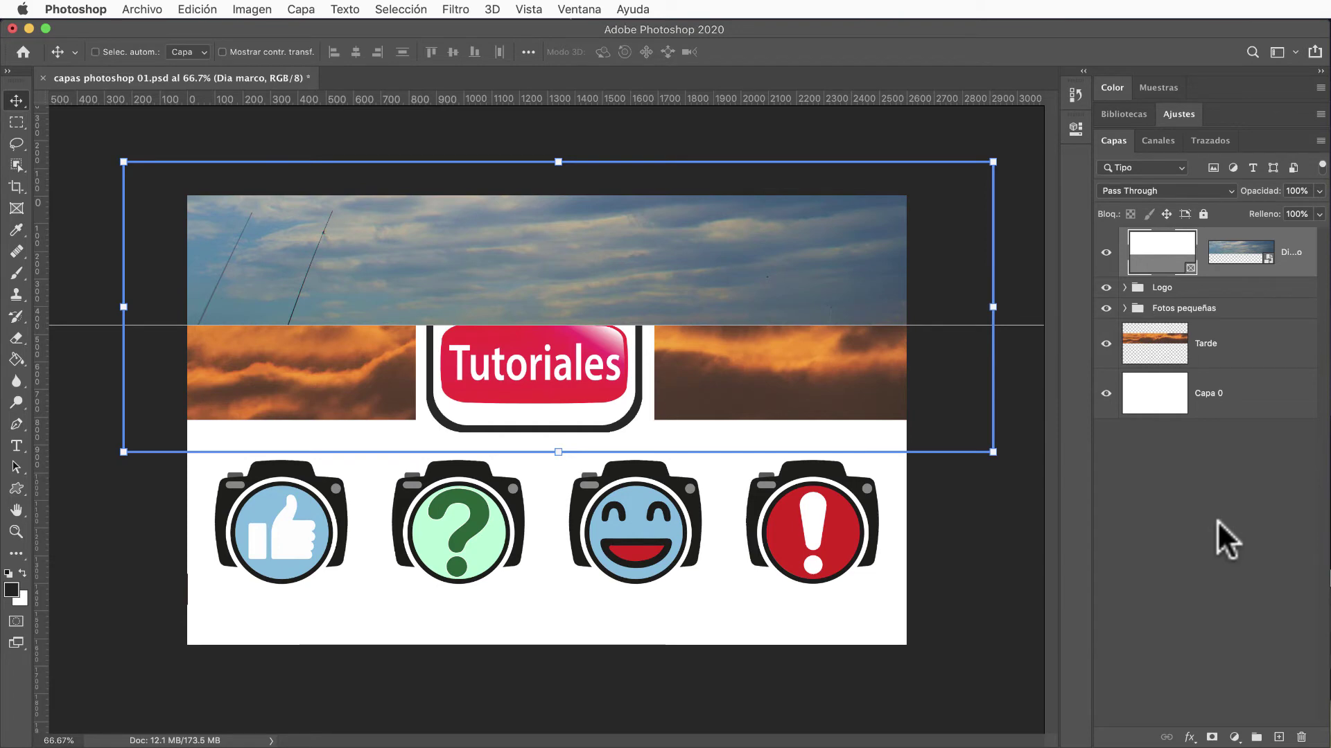
key("ctrl+bracketleft")
key("ctrl+bracketleft")
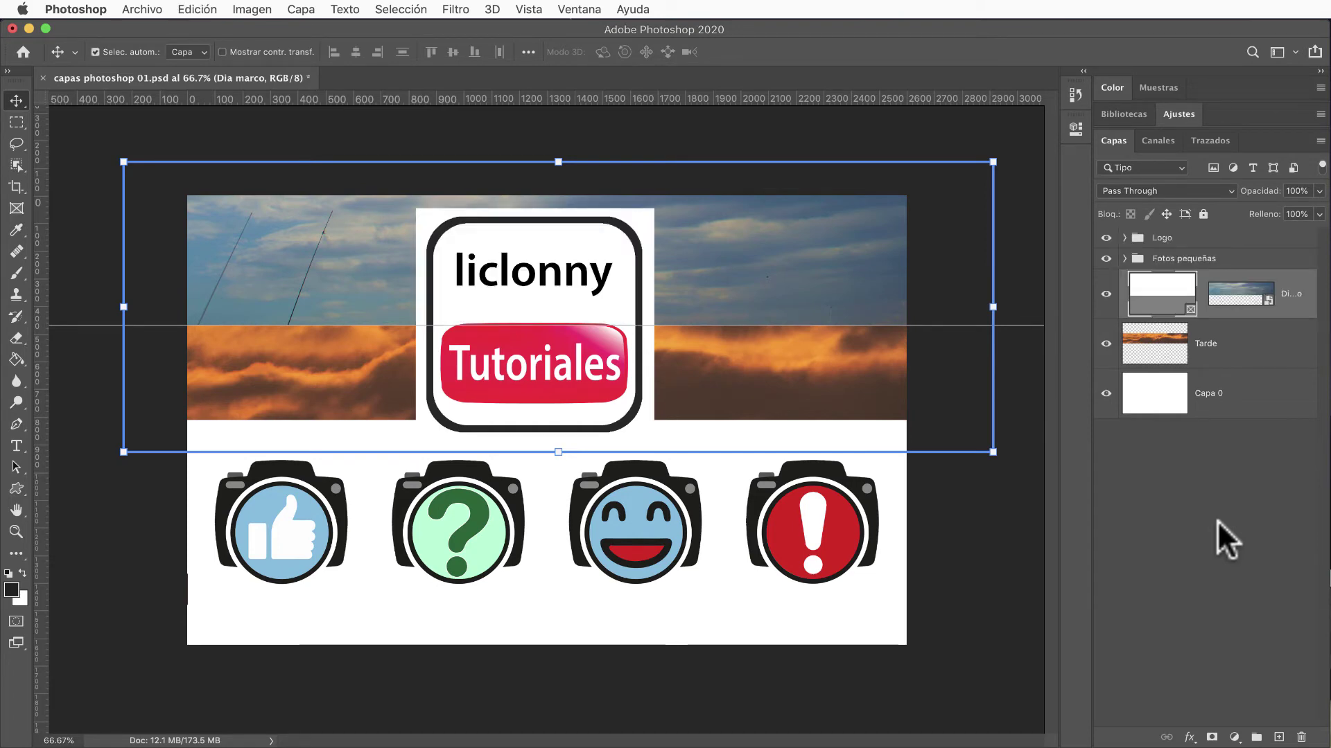
left_click(1140, 239)
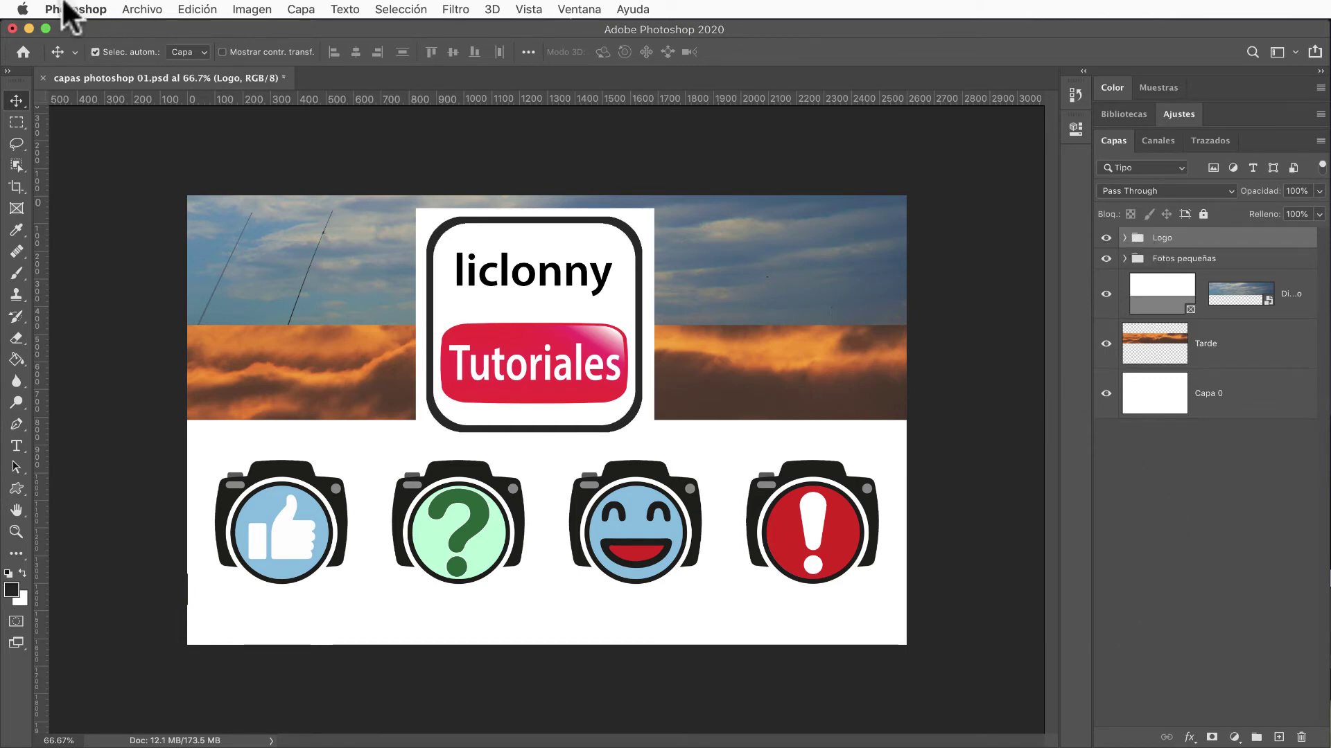
Step: Scale the Logo group to 73.49% and move it up into the sky band
left_click(187, 10)
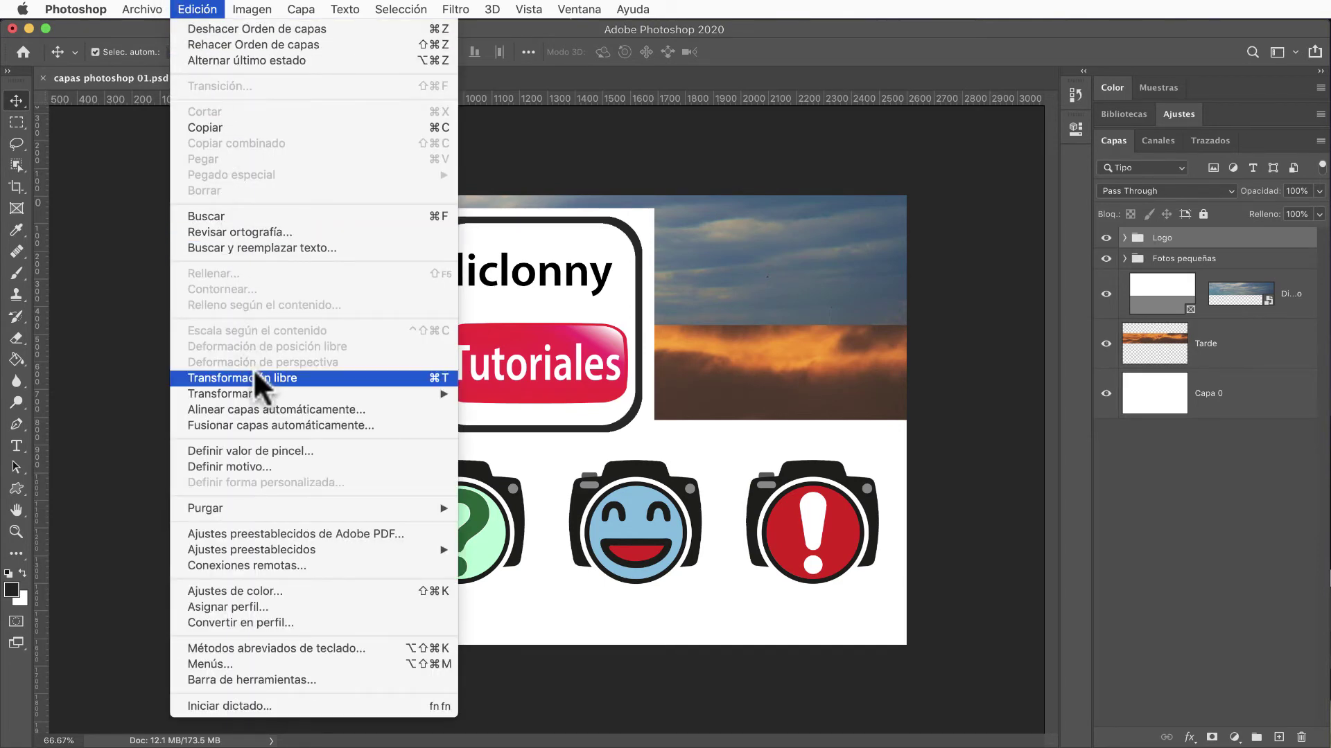
mouse_move(219, 393)
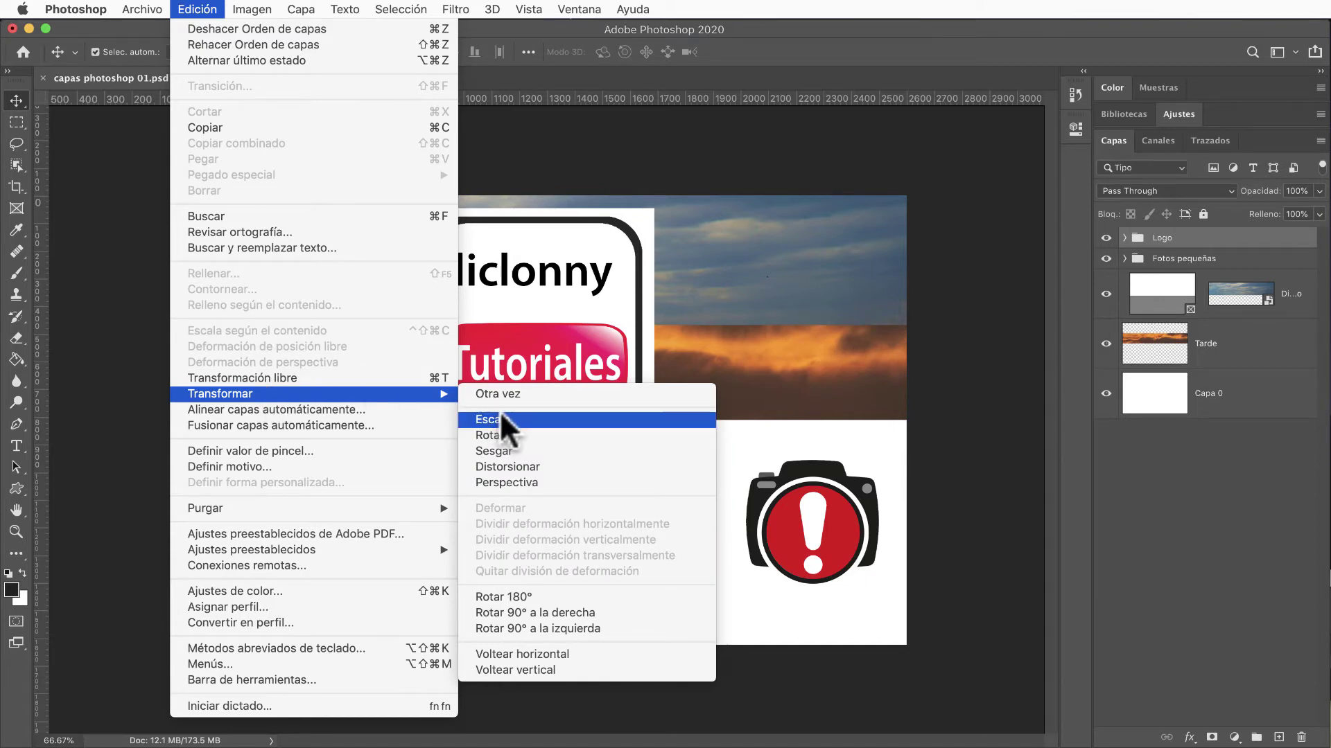
left_click(594, 419)
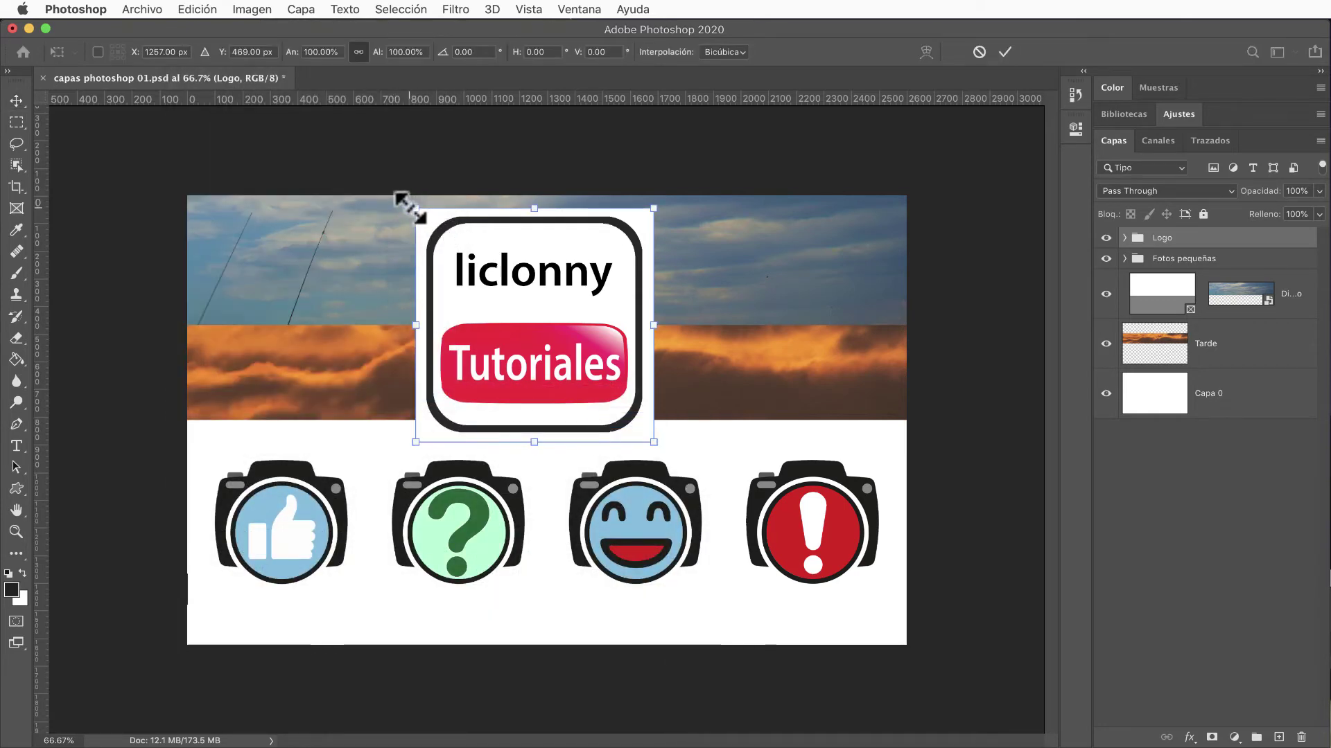
left_click_drag(415, 208, 473, 264)
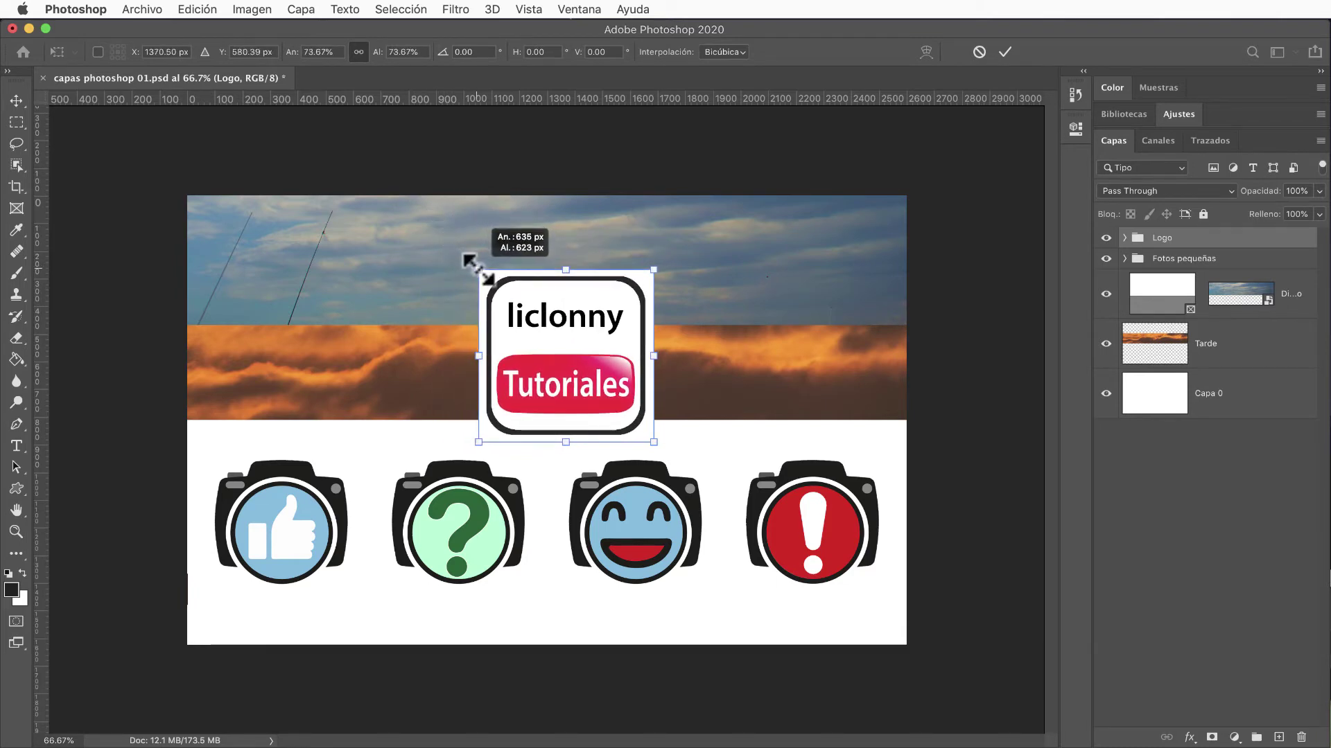
left_click_drag(472, 265, 479, 271)
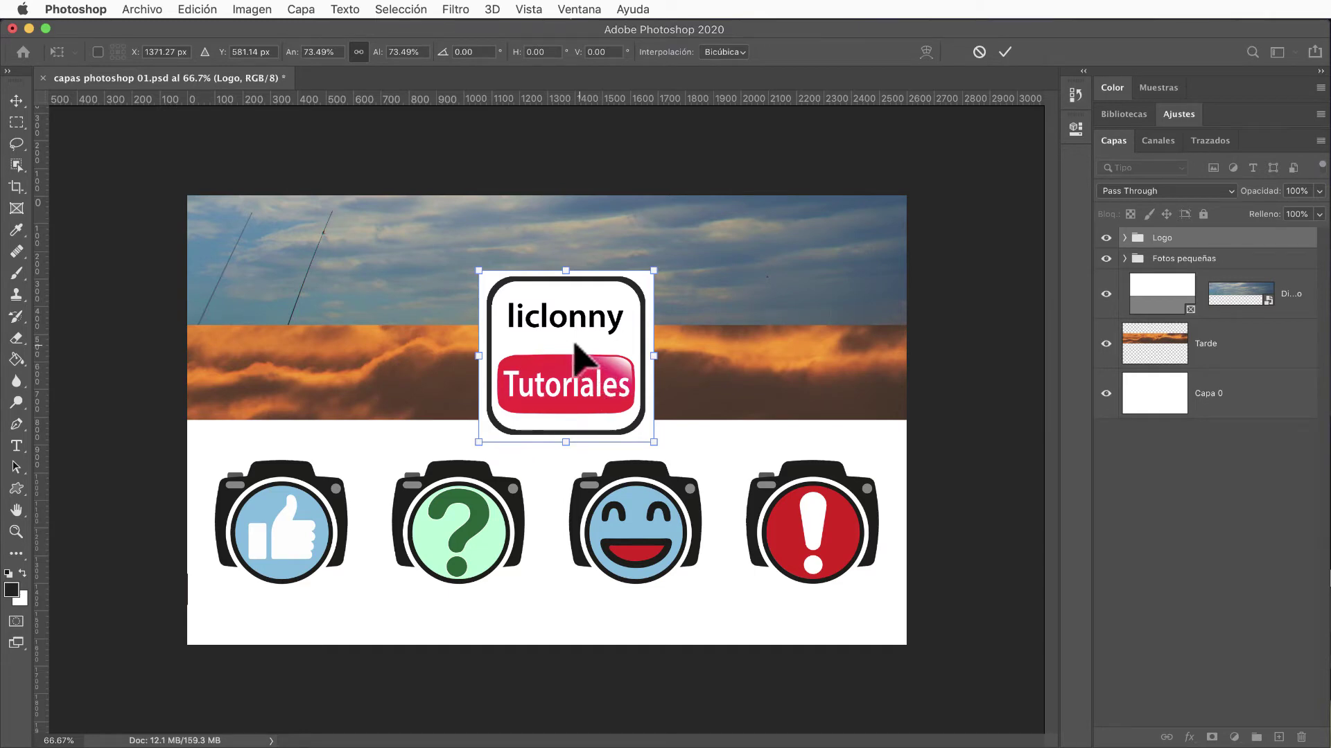
left_click_drag(574, 344, 534, 294)
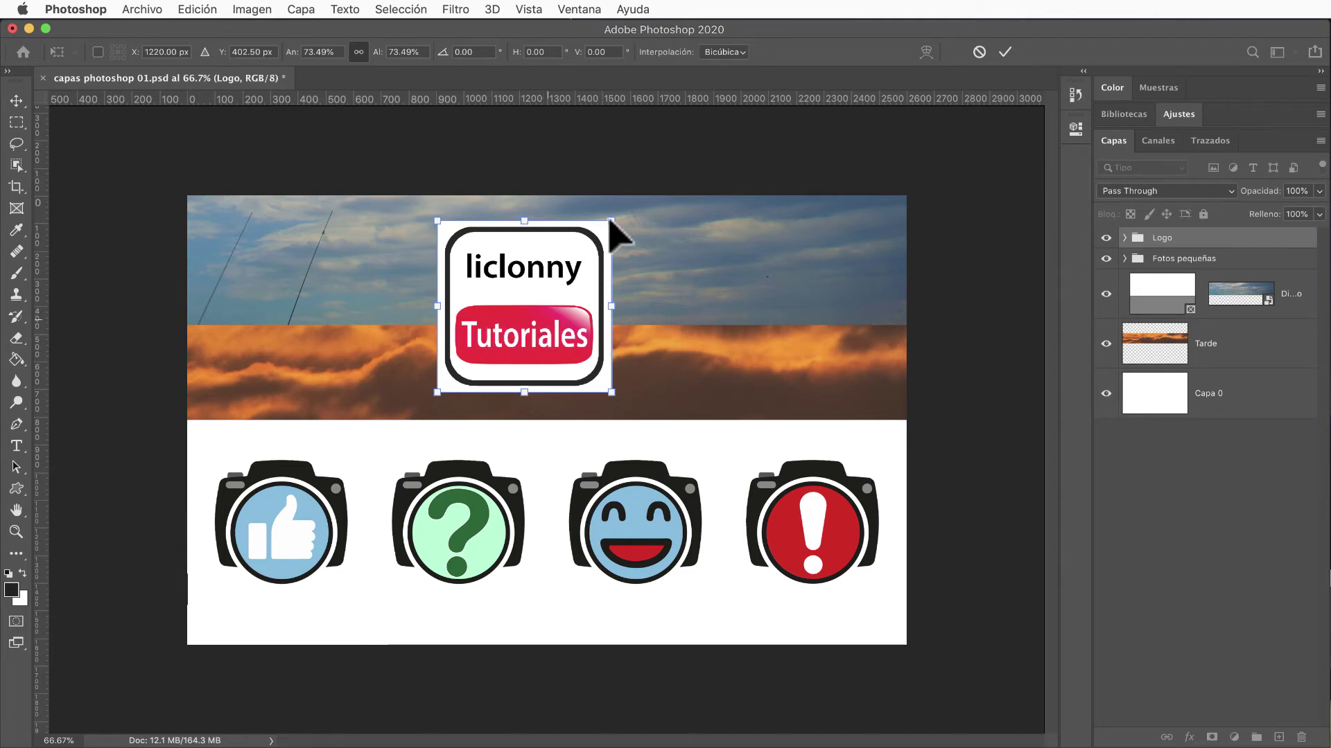
left_click(1002, 52)
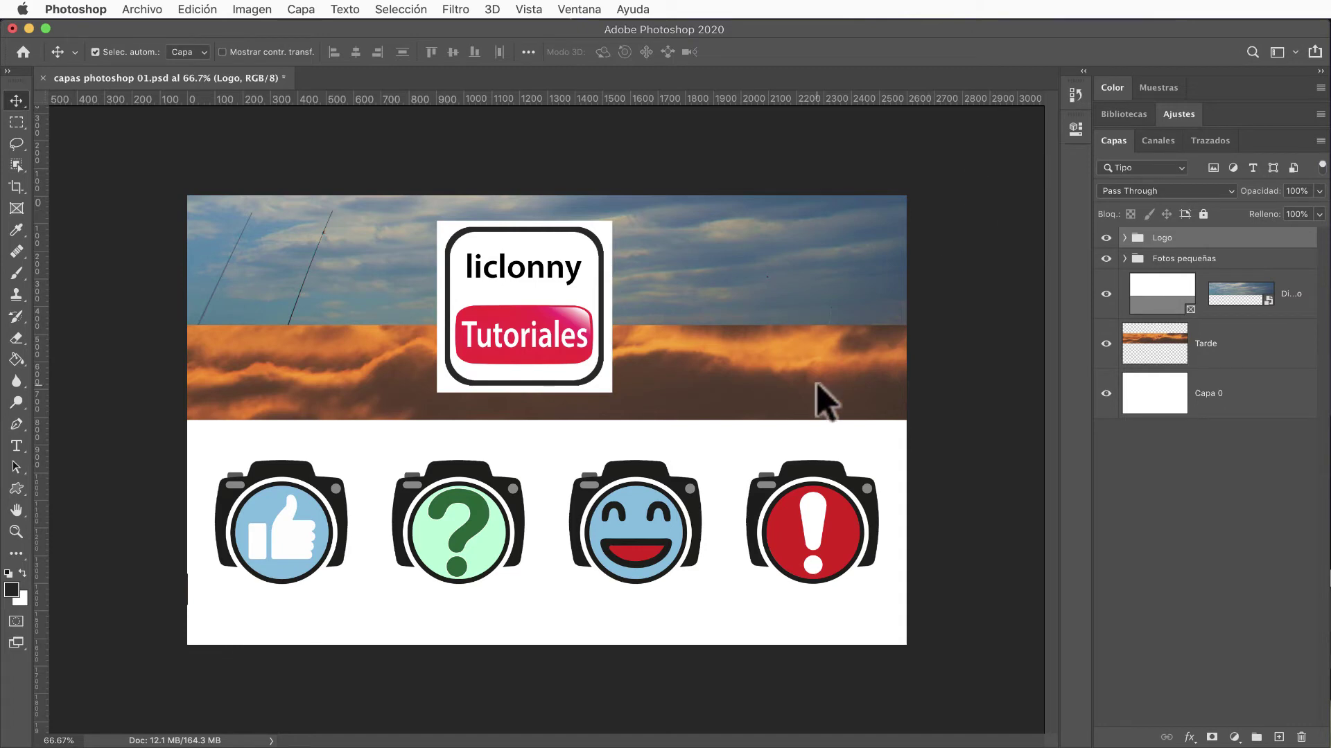
Step: Expand the Logo group, select the cuadrado layer, and shorten the Photoshop window to reveal Bridge
left_click(1124, 237)
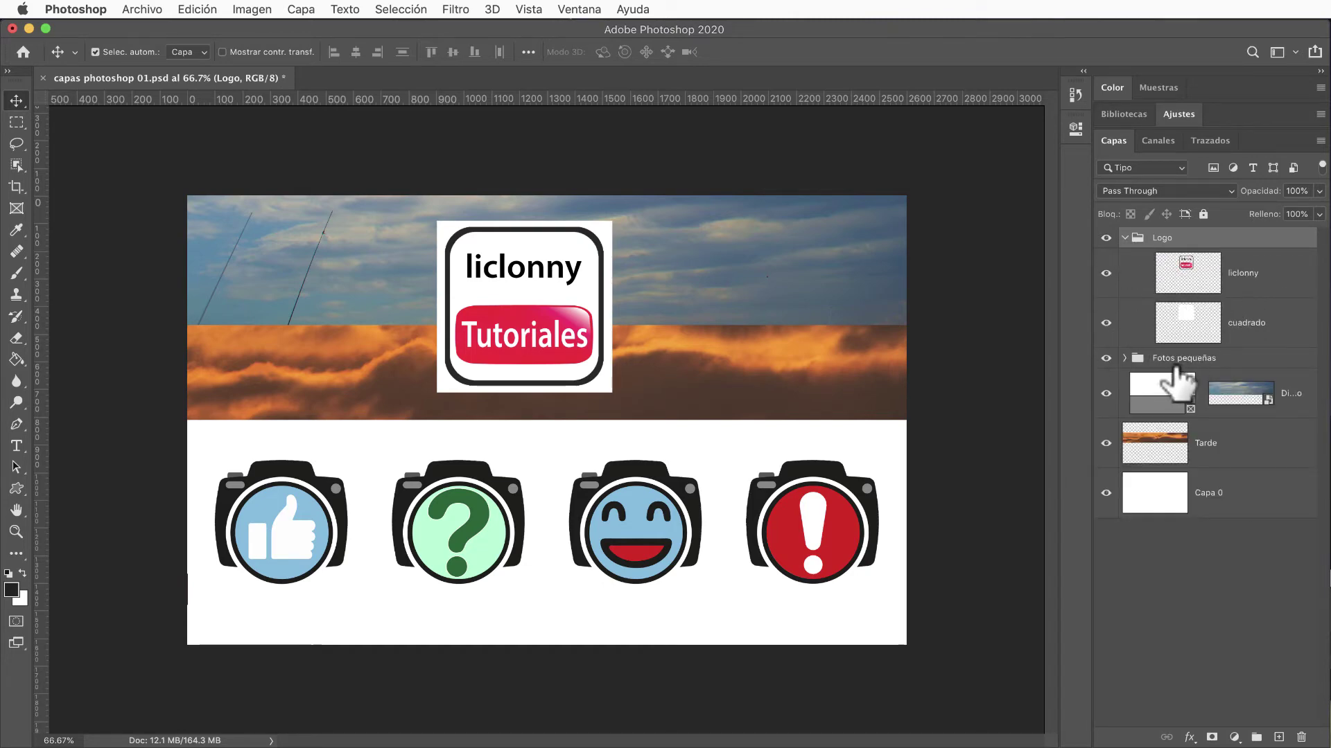
left_click(1192, 326)
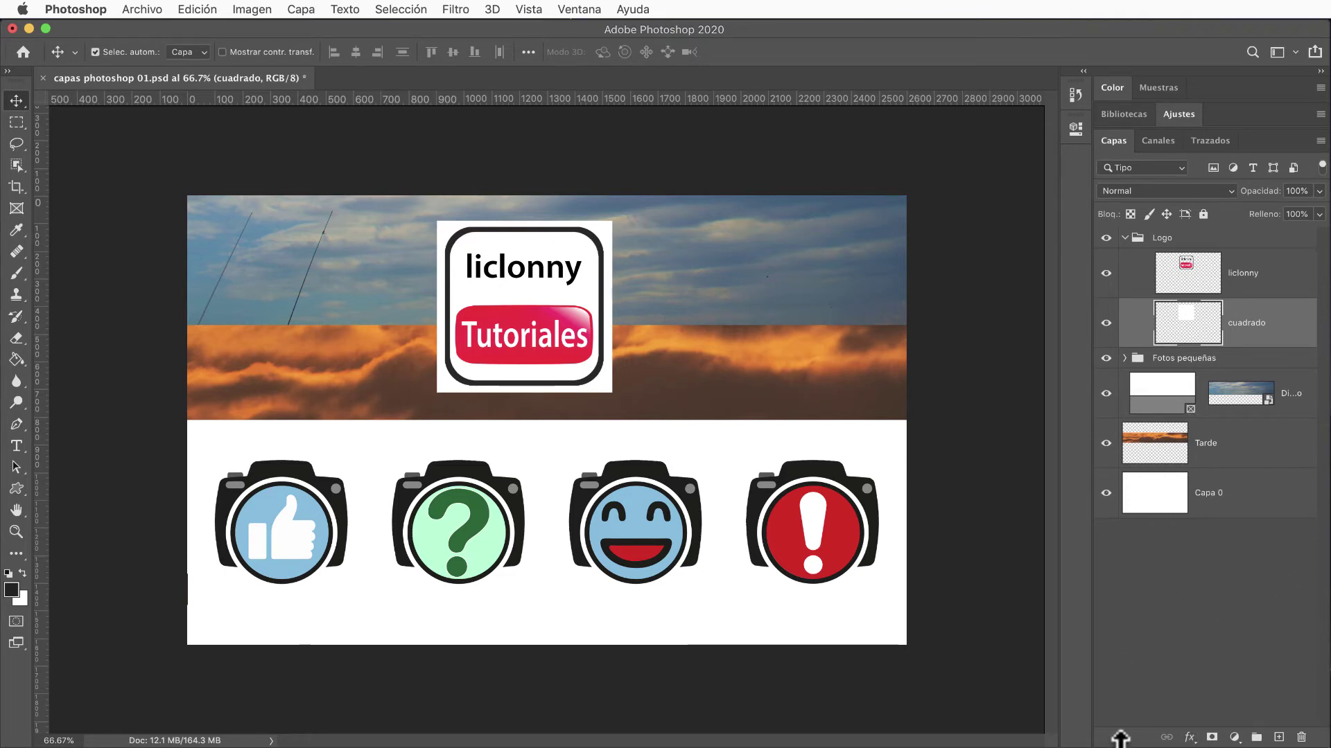
left_click_drag(1119, 738, 1129, 548)
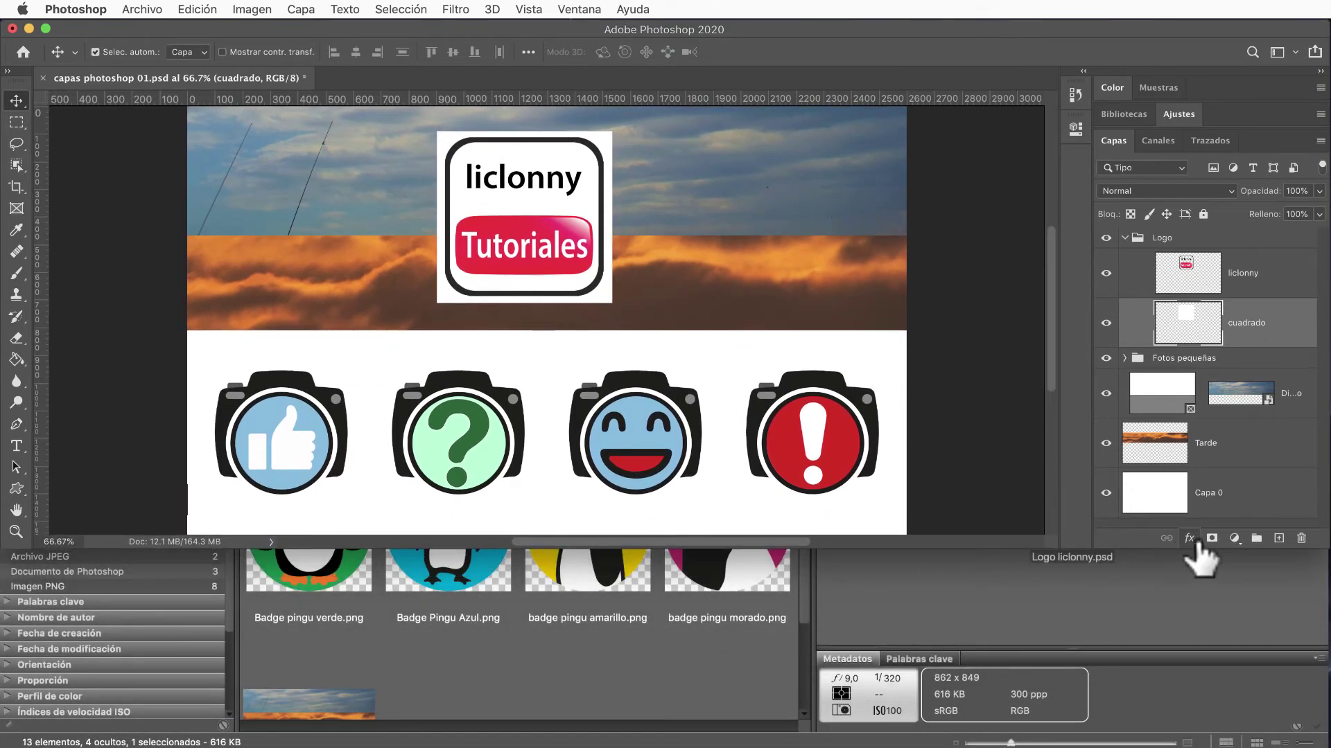
Step: Give the cuadrado square a default Satin effect (Multiply, 50%, 90°, 80 px) and enlarge the document window
left_click(1190, 538)
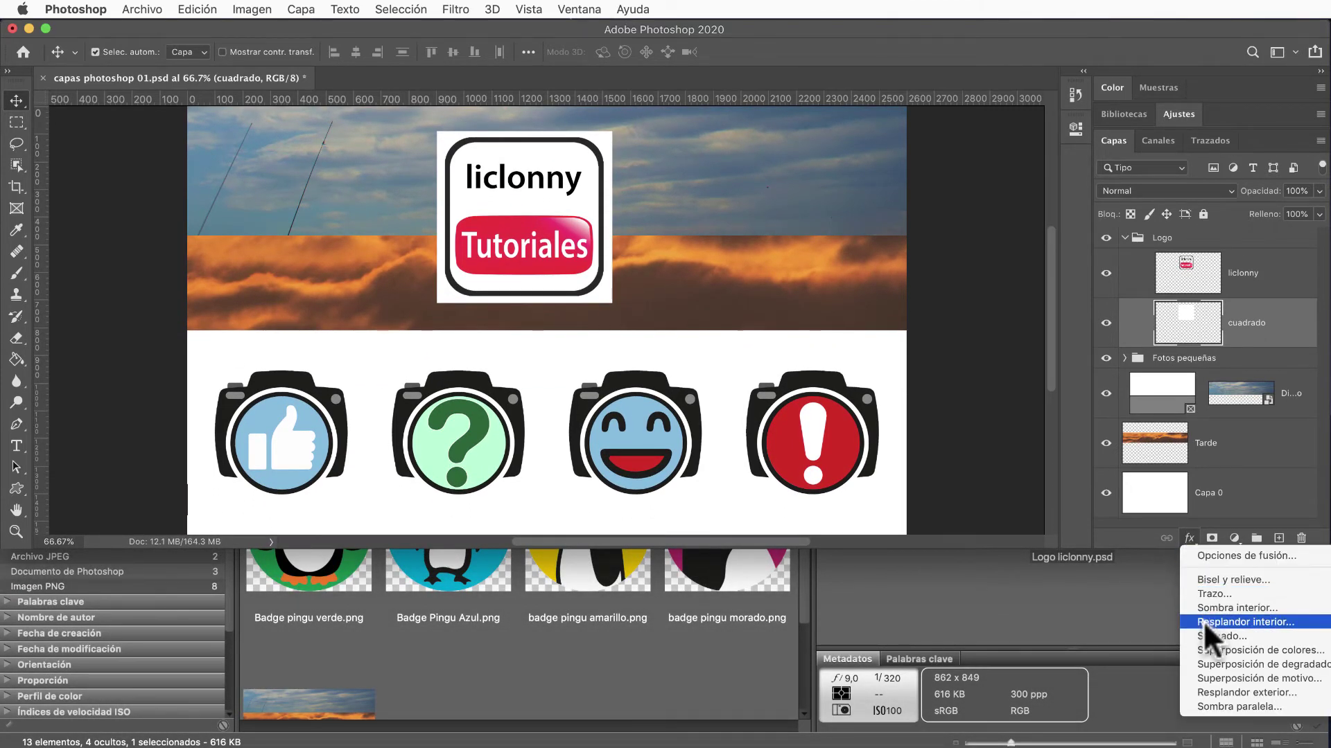
left_click(1308, 637)
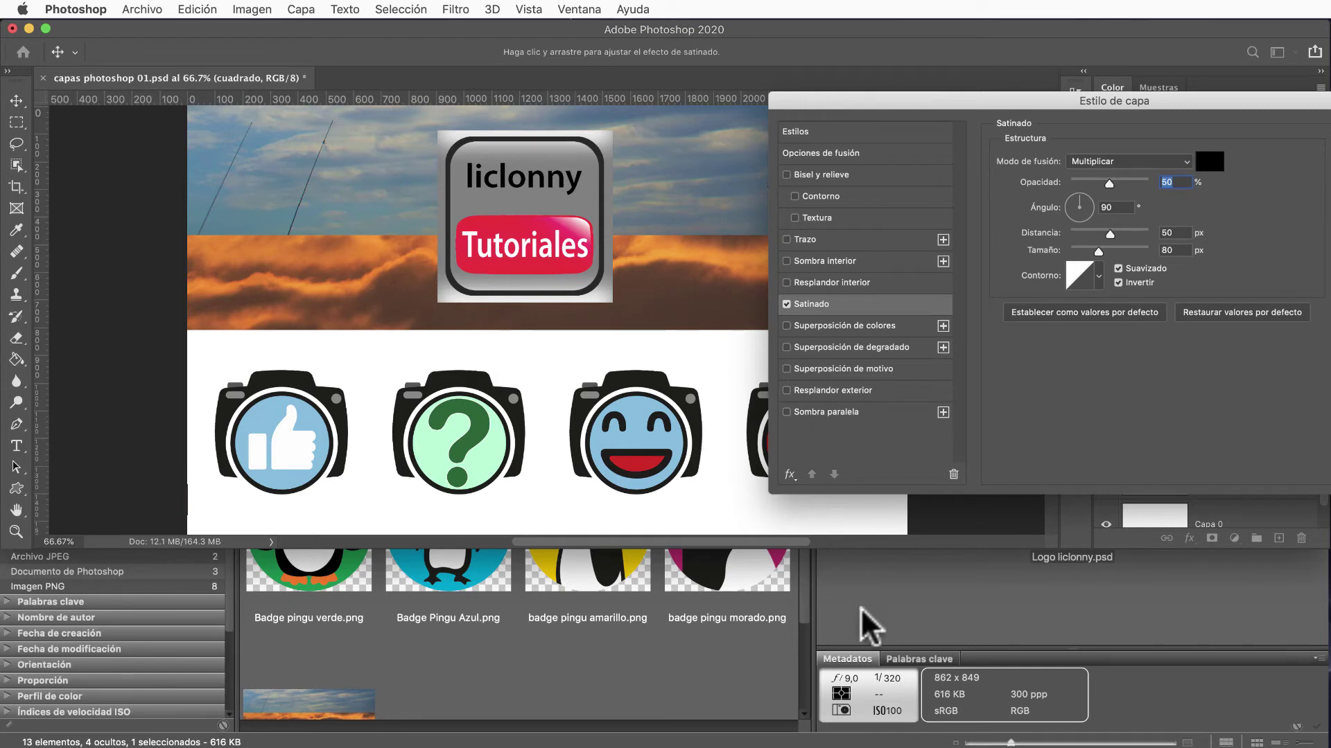
left_click(899, 541)
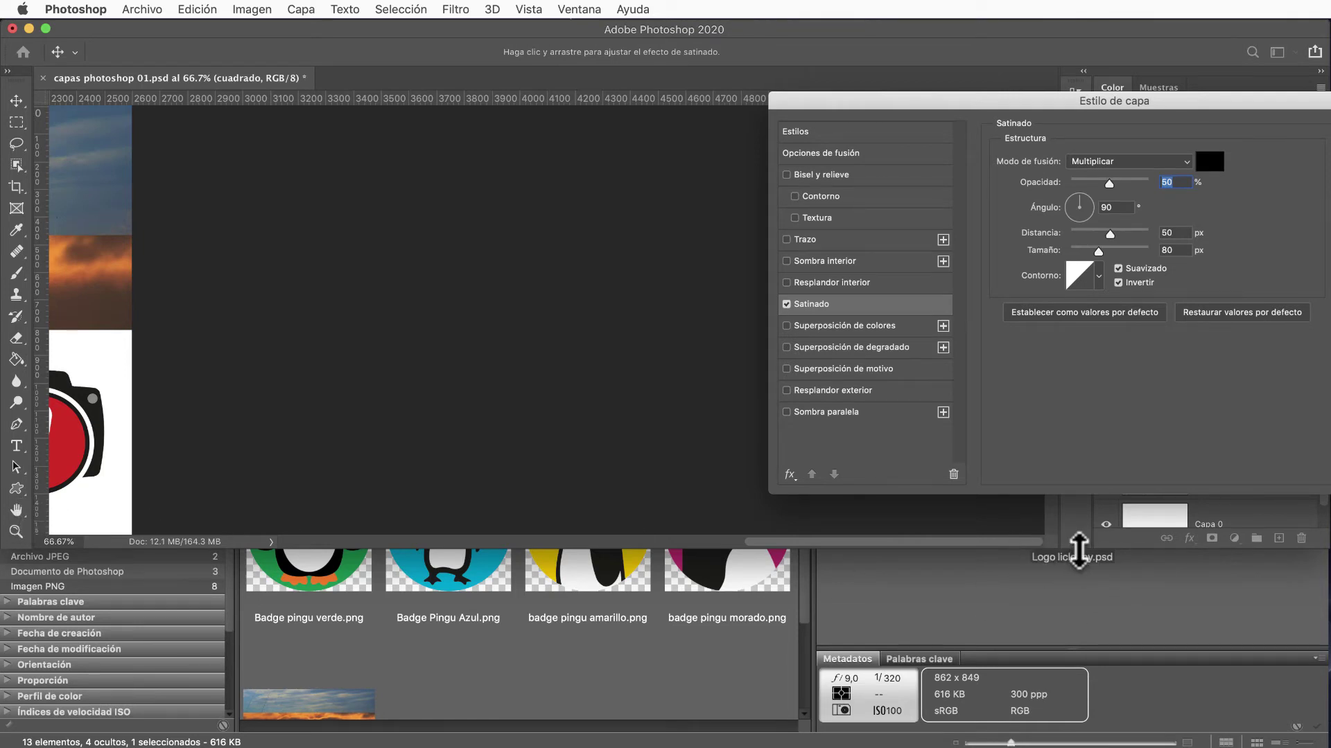
left_click_drag(1083, 546, 1129, 728)
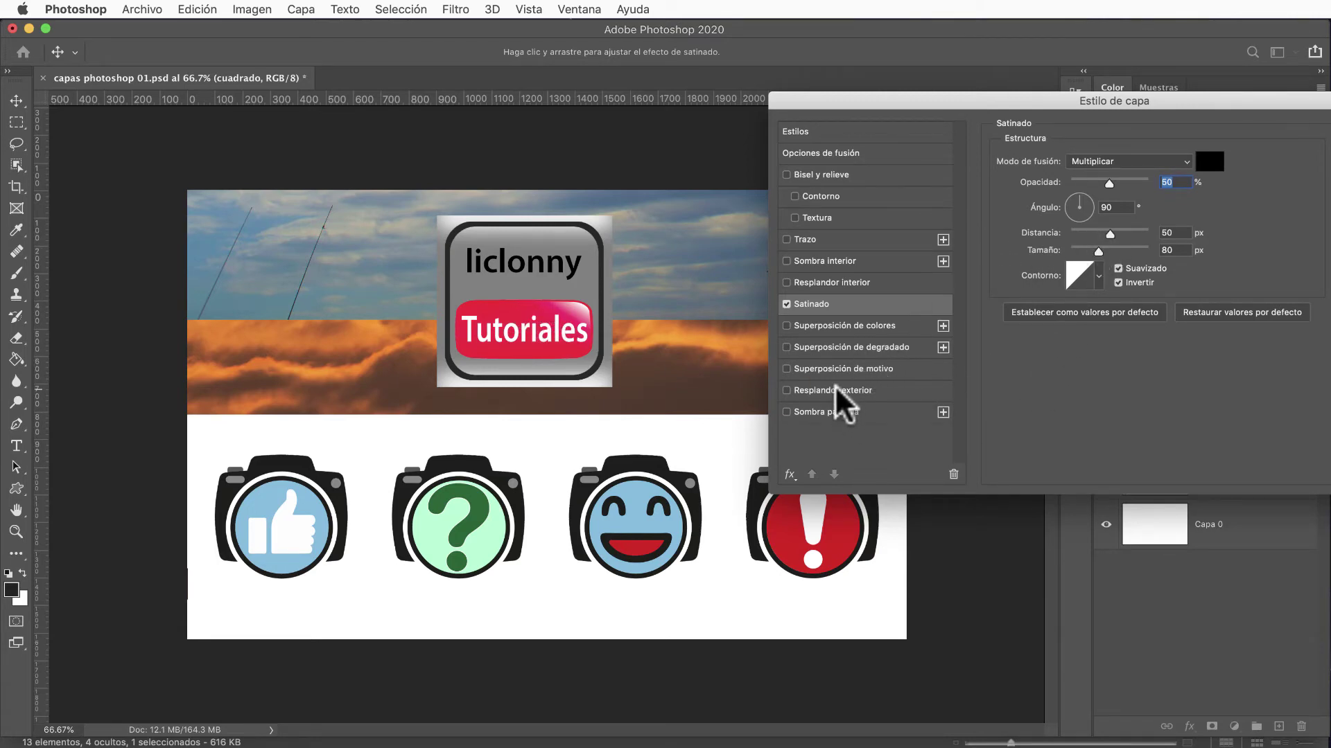
Step: Add a Linear Dodge Outer Glow to the cuadrado square at 83% opacity, 0% spread, 188 px size
left_click(838, 392)
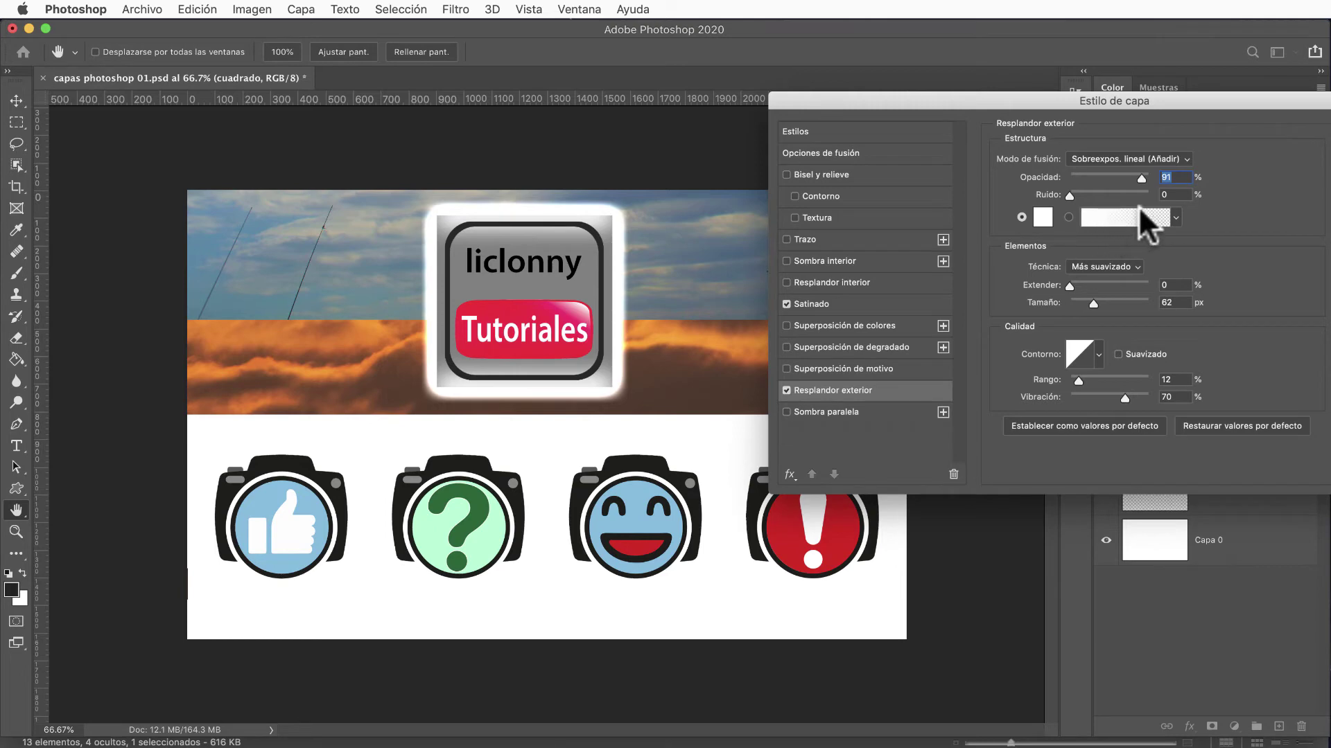
left_click_drag(1141, 175, 1096, 175)
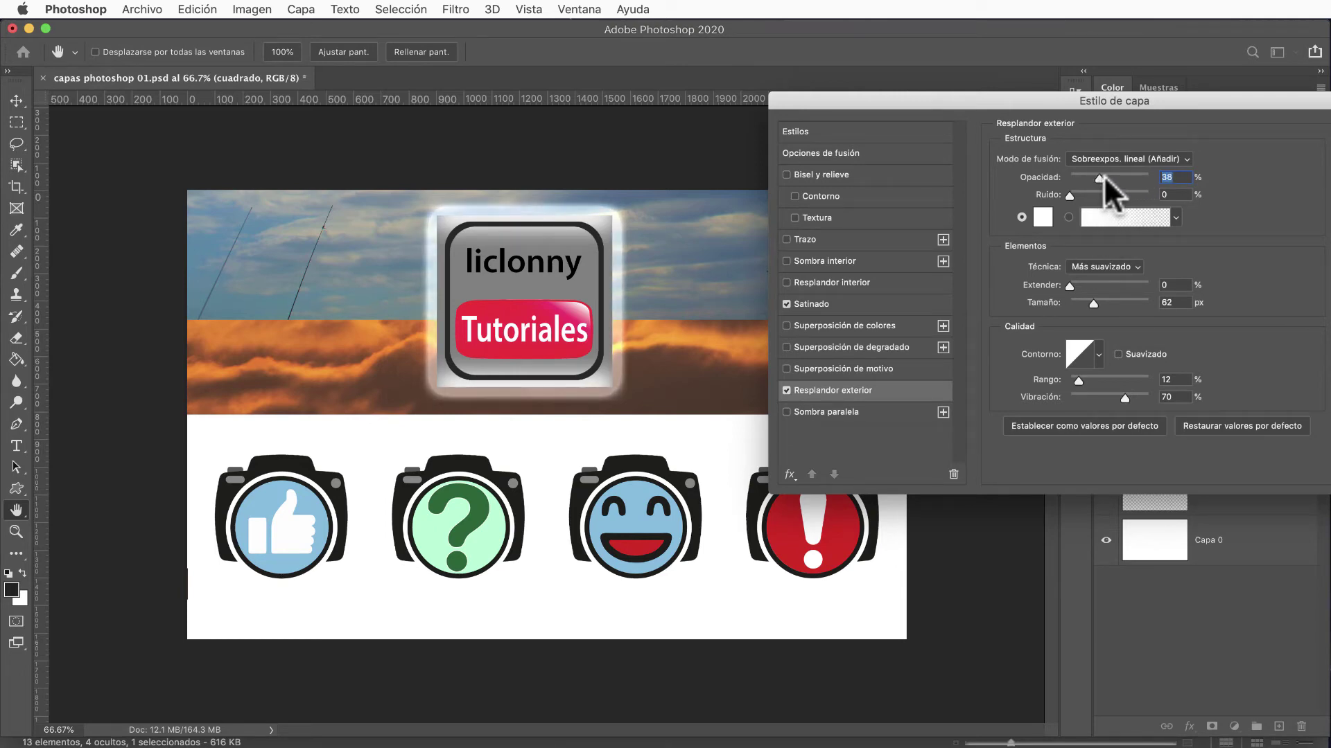
left_click_drag(1149, 183, 1166, 187)
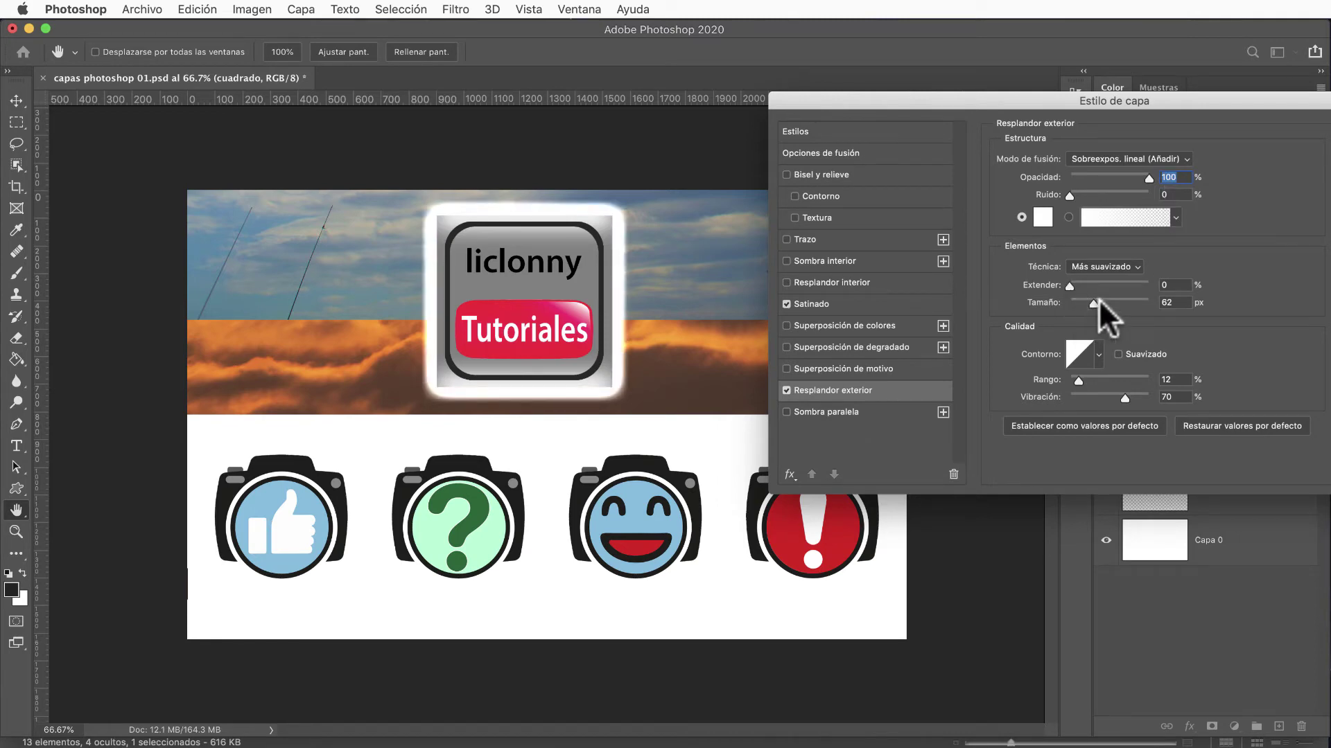
left_click_drag(1093, 300, 1129, 311)
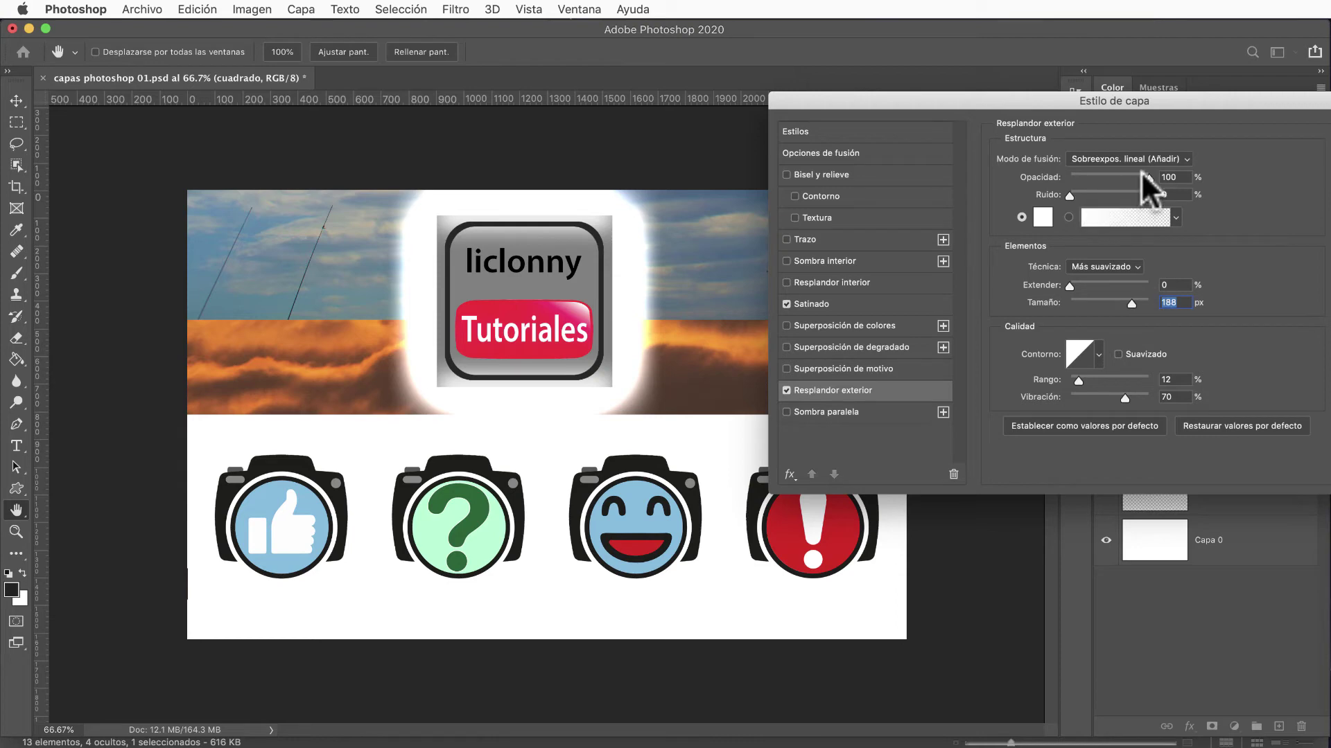
left_click_drag(1147, 179, 1113, 178)
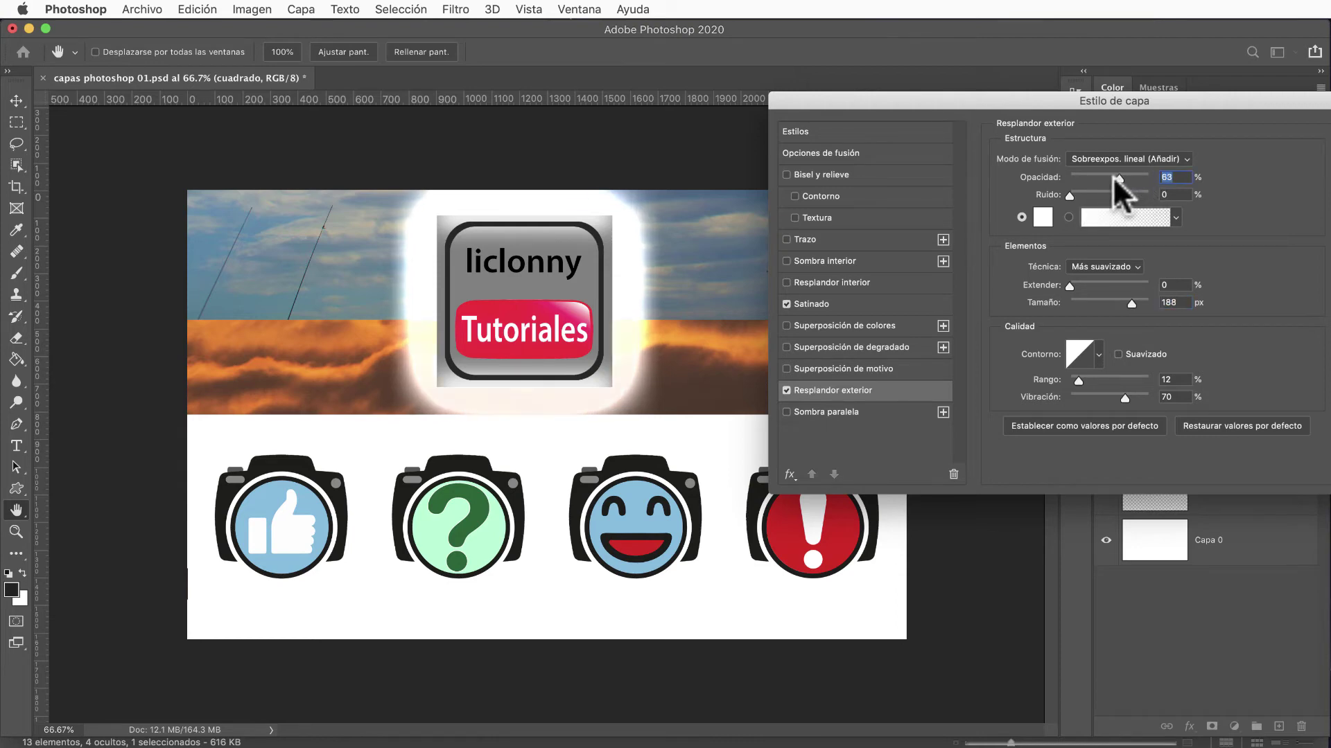
left_click_drag(1113, 178, 1135, 185)
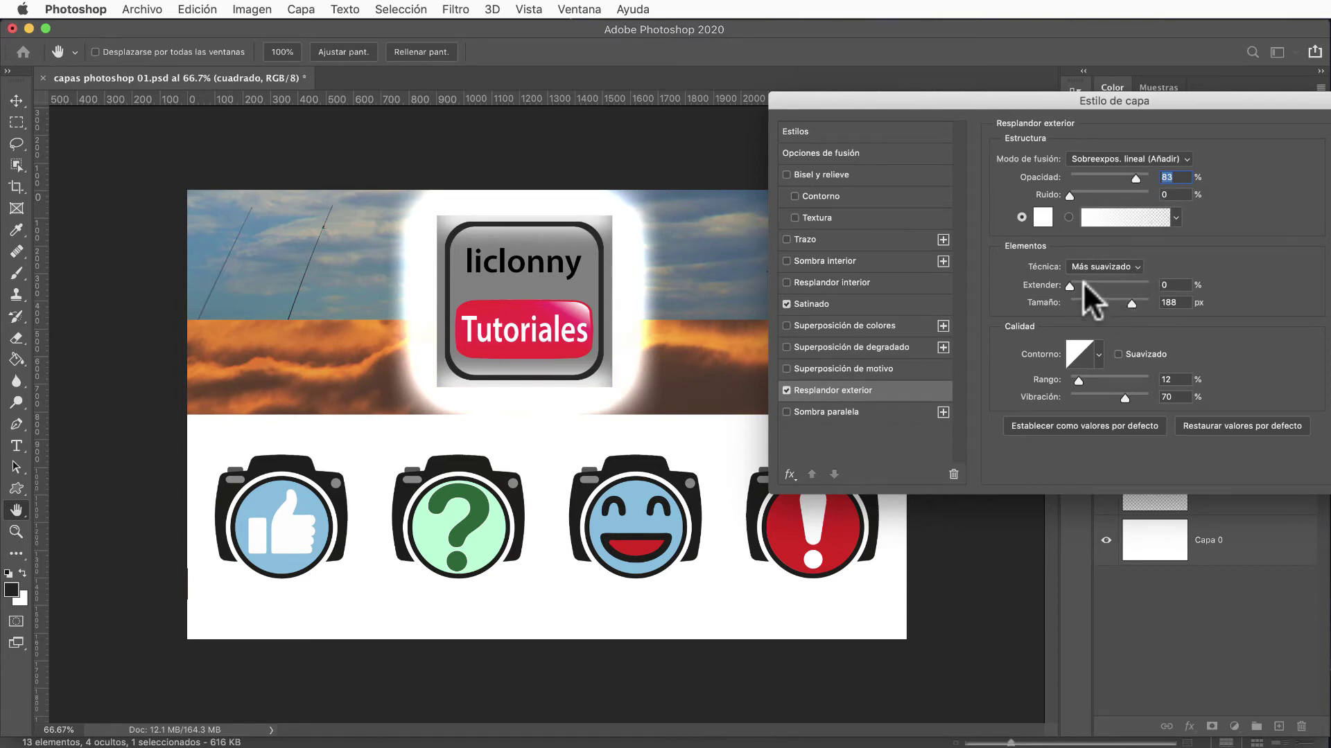
mouse_move(1070, 284)
left_mouse_down()
mouse_move(1125, 286)
mouse_move(1043, 289)
left_mouse_up()
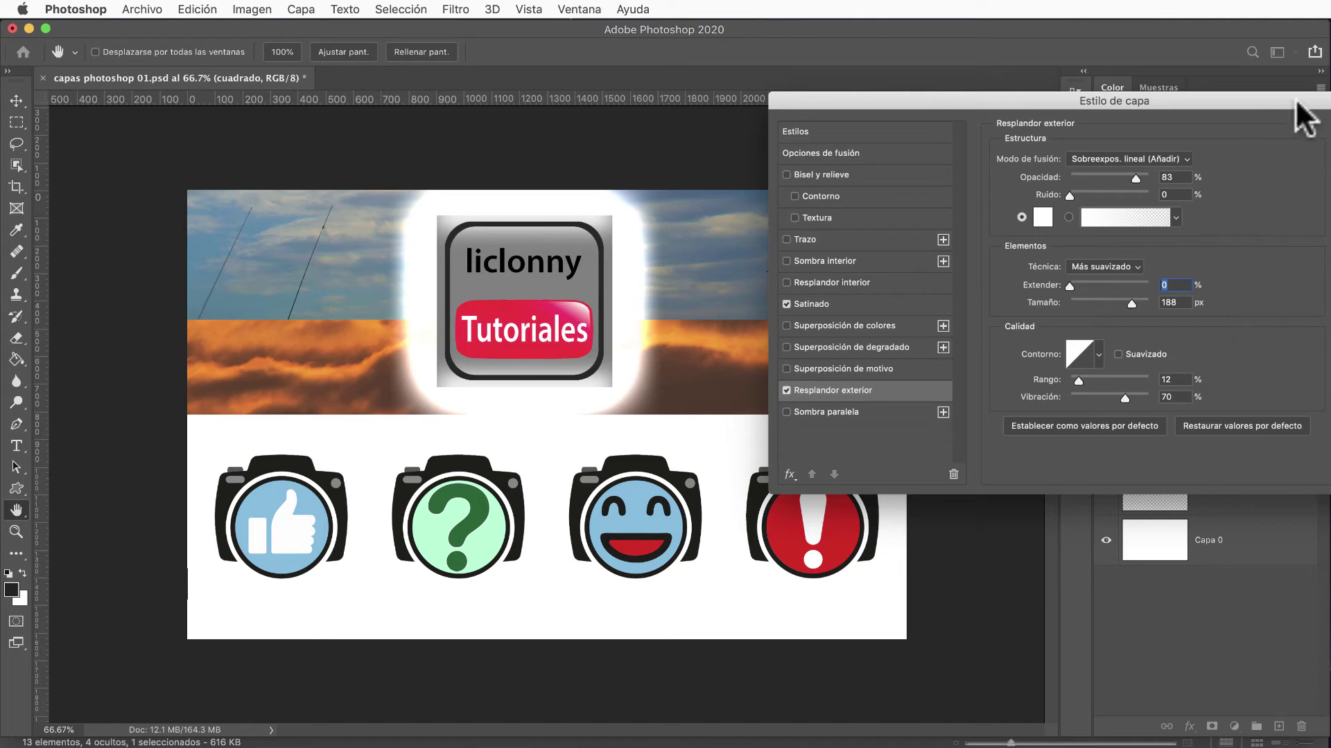
left_click_drag(1213, 101, 1066, 100)
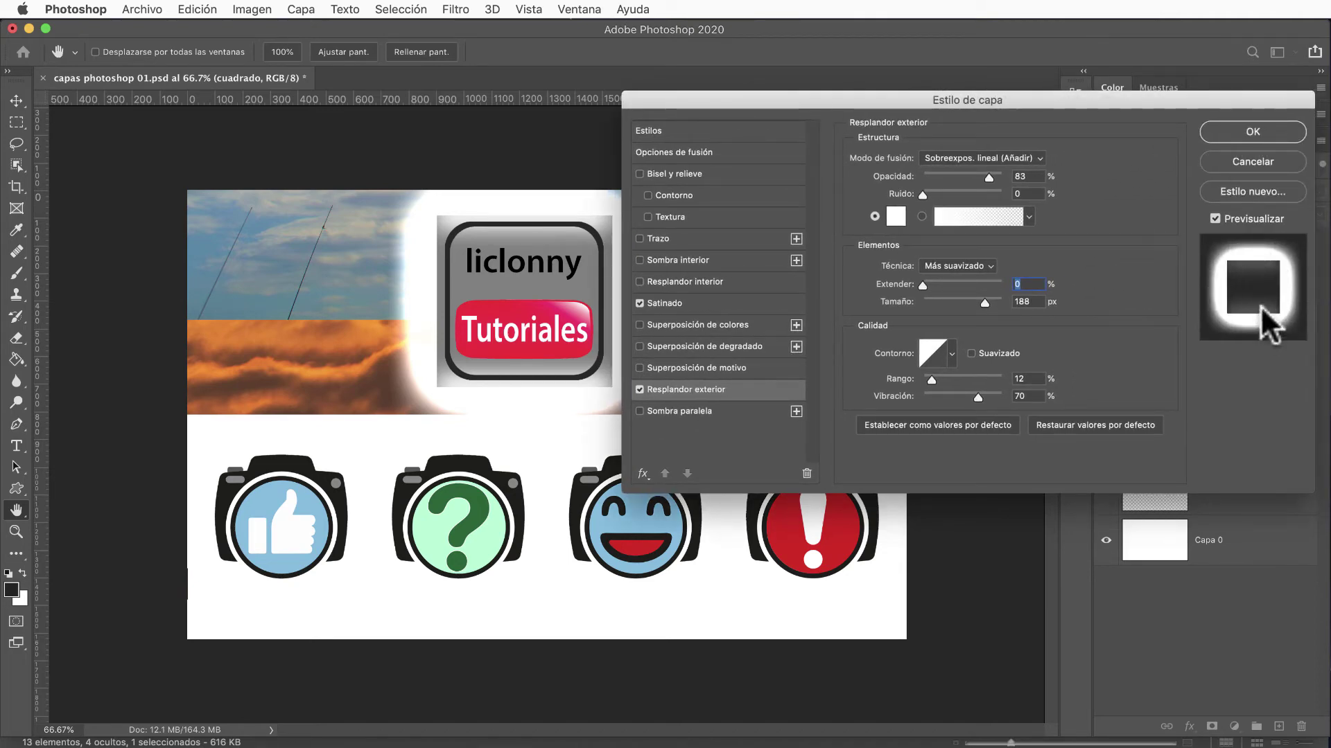
Step: Apply Satin and Outer Glow, try the layer opacity, and toggle the glow off and on to compare
left_click(1250, 131)
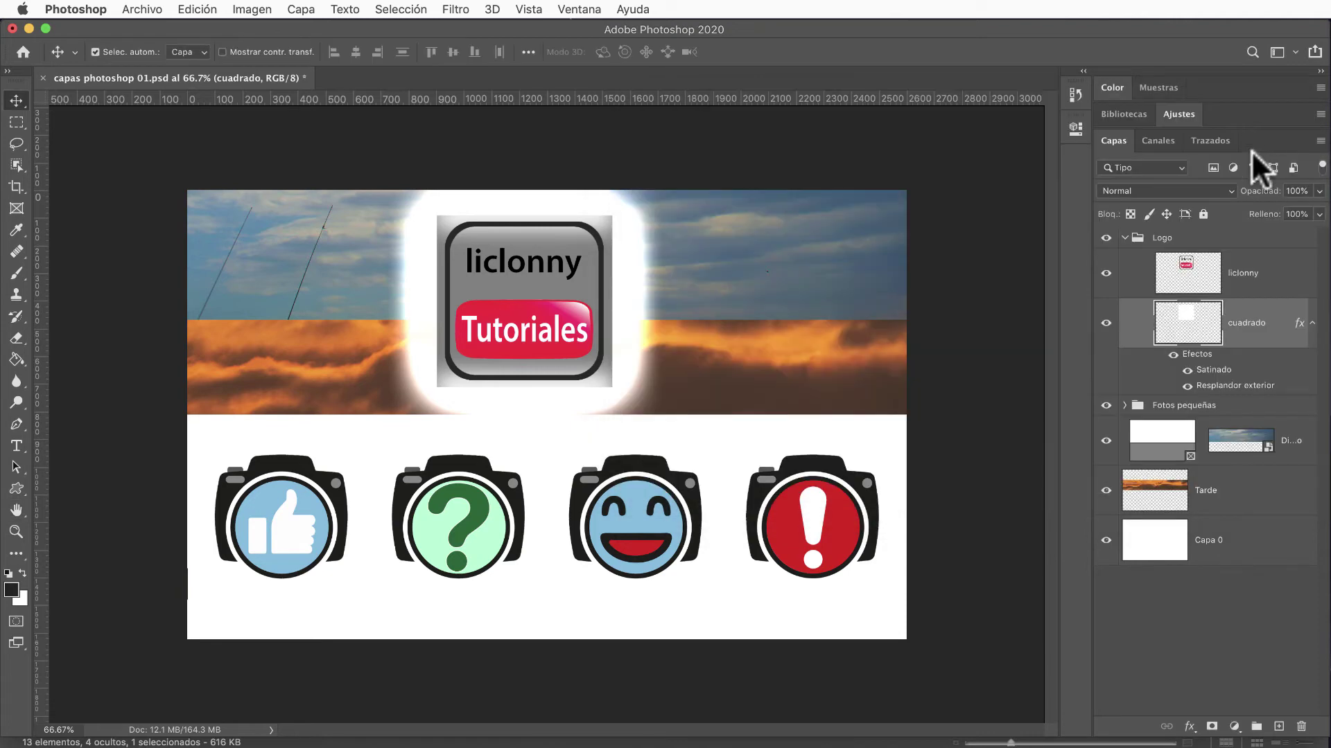
left_click(1318, 190)
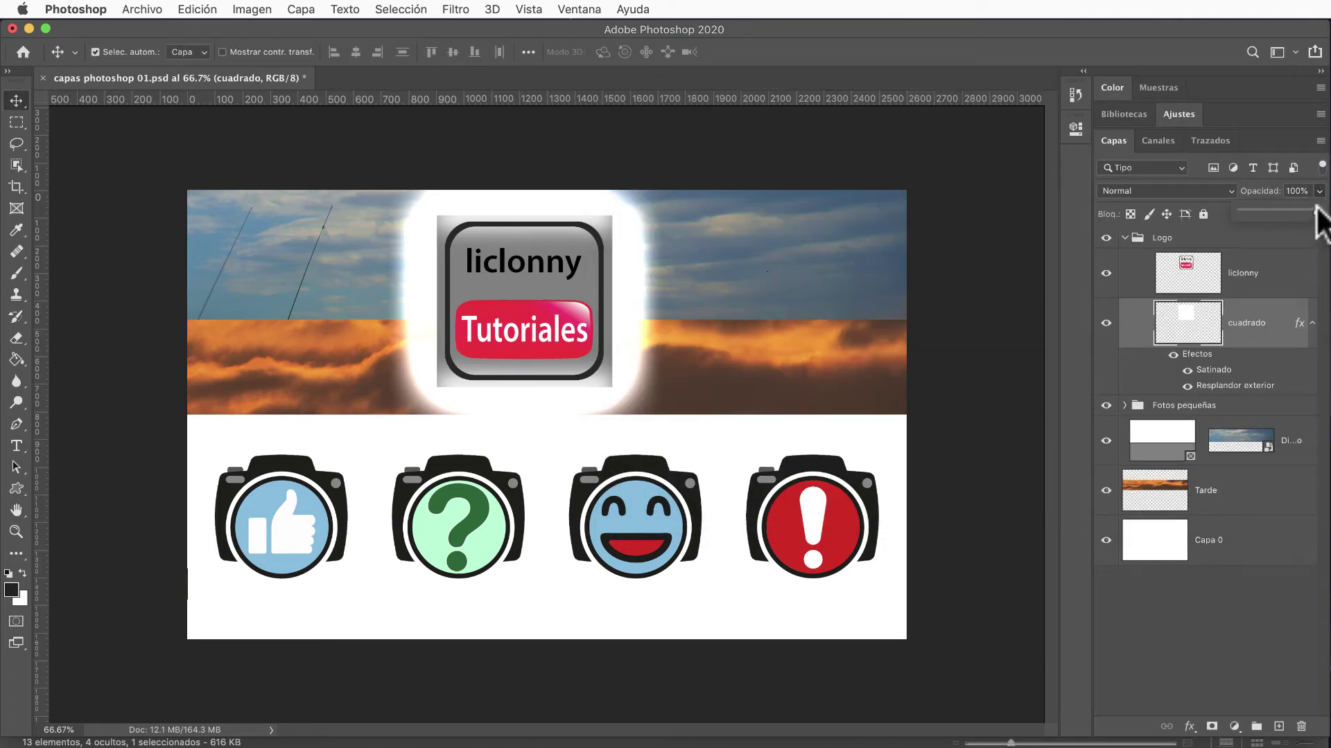
mouse_move(1316, 208)
left_mouse_down()
mouse_move(1272, 210)
mouse_move(1318, 211)
left_mouse_up()
left_click(1187, 386)
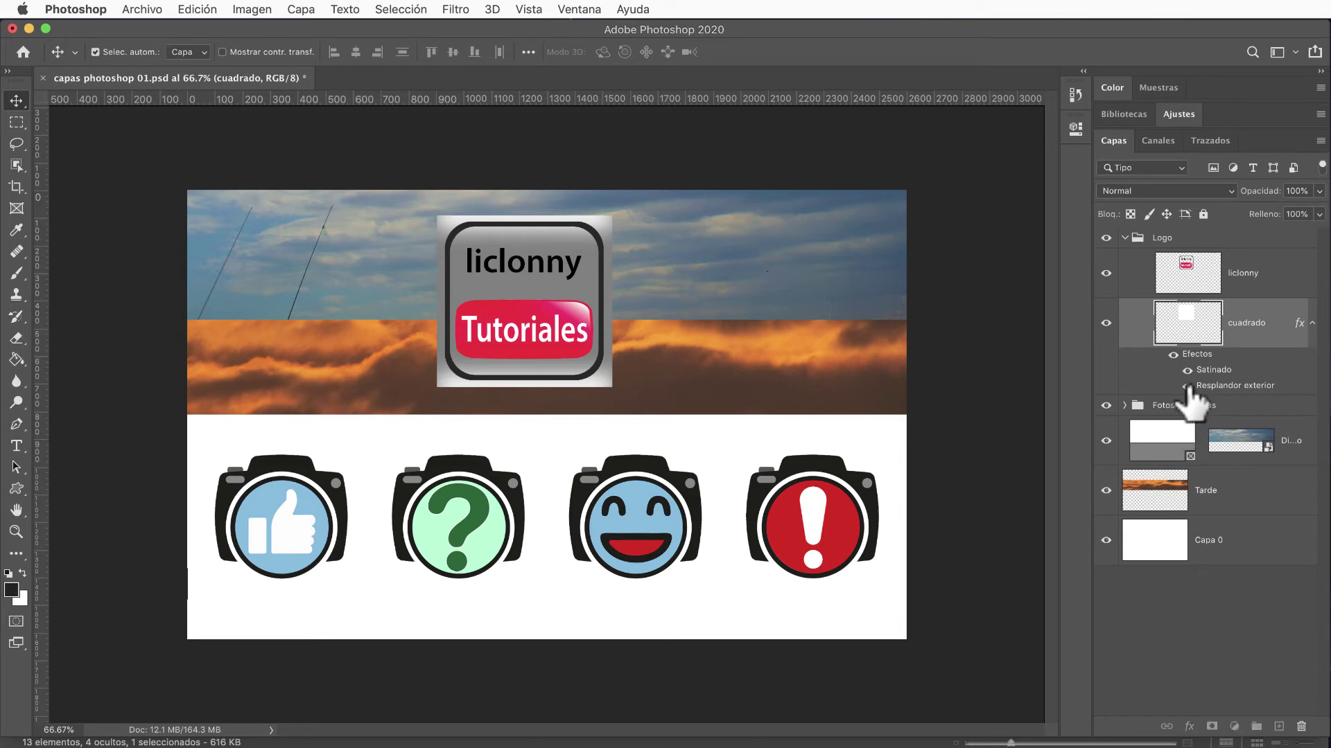
left_click(1187, 386)
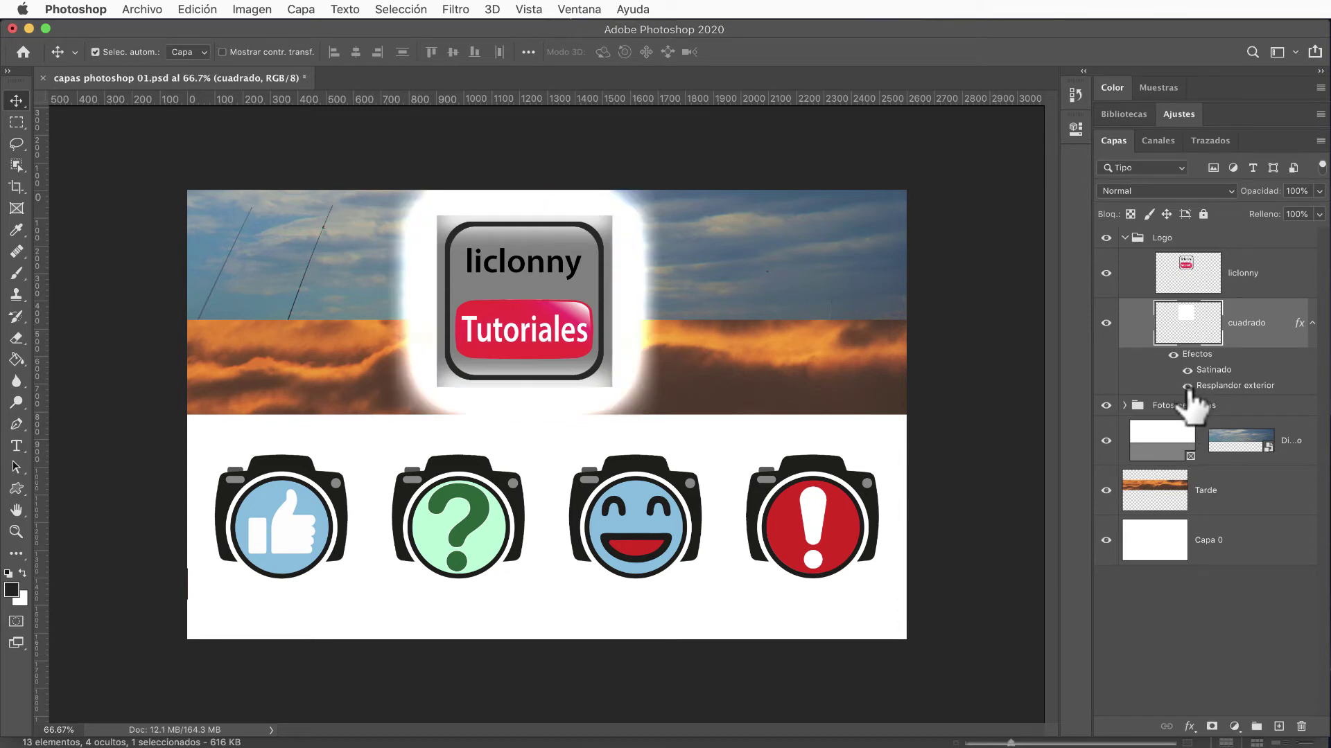
Step: Reopen the cuadrado Outer Glow and reduce it to 22% opacity and 35 px size
double_click(1230, 386)
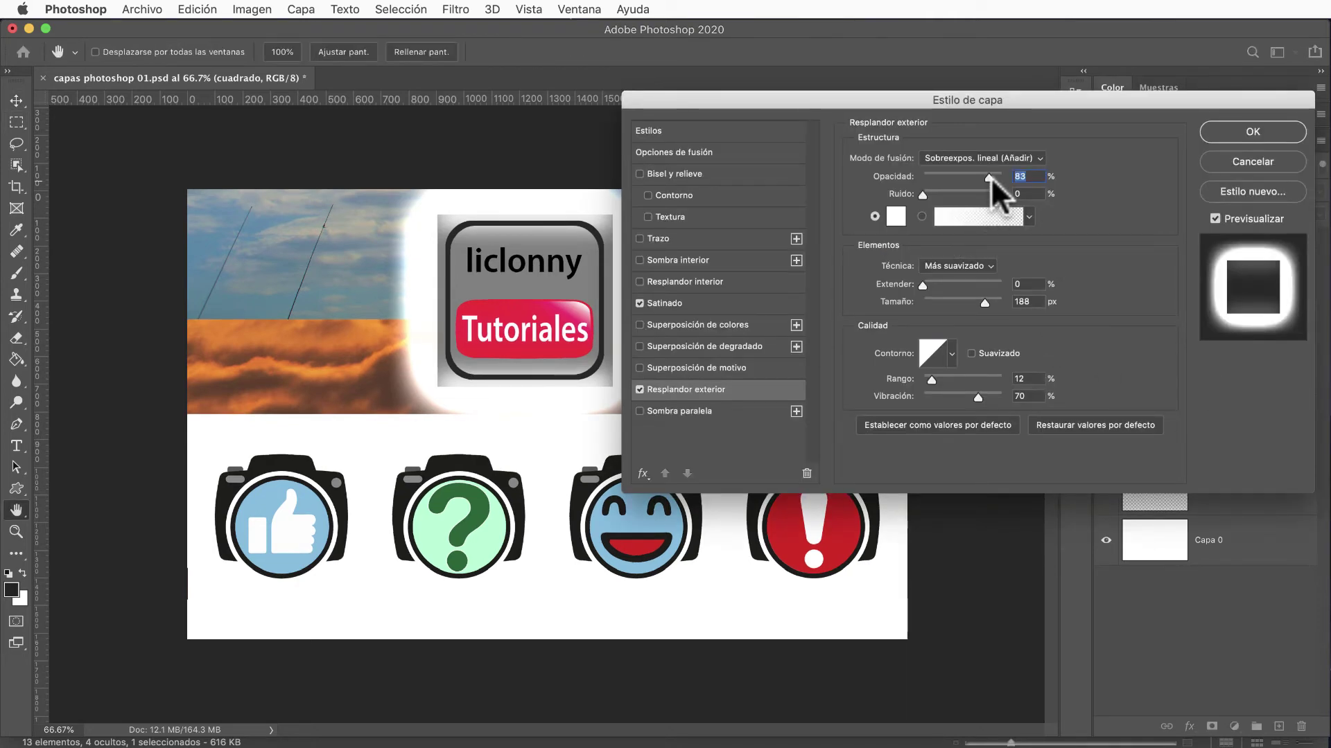
left_click_drag(989, 177, 941, 179)
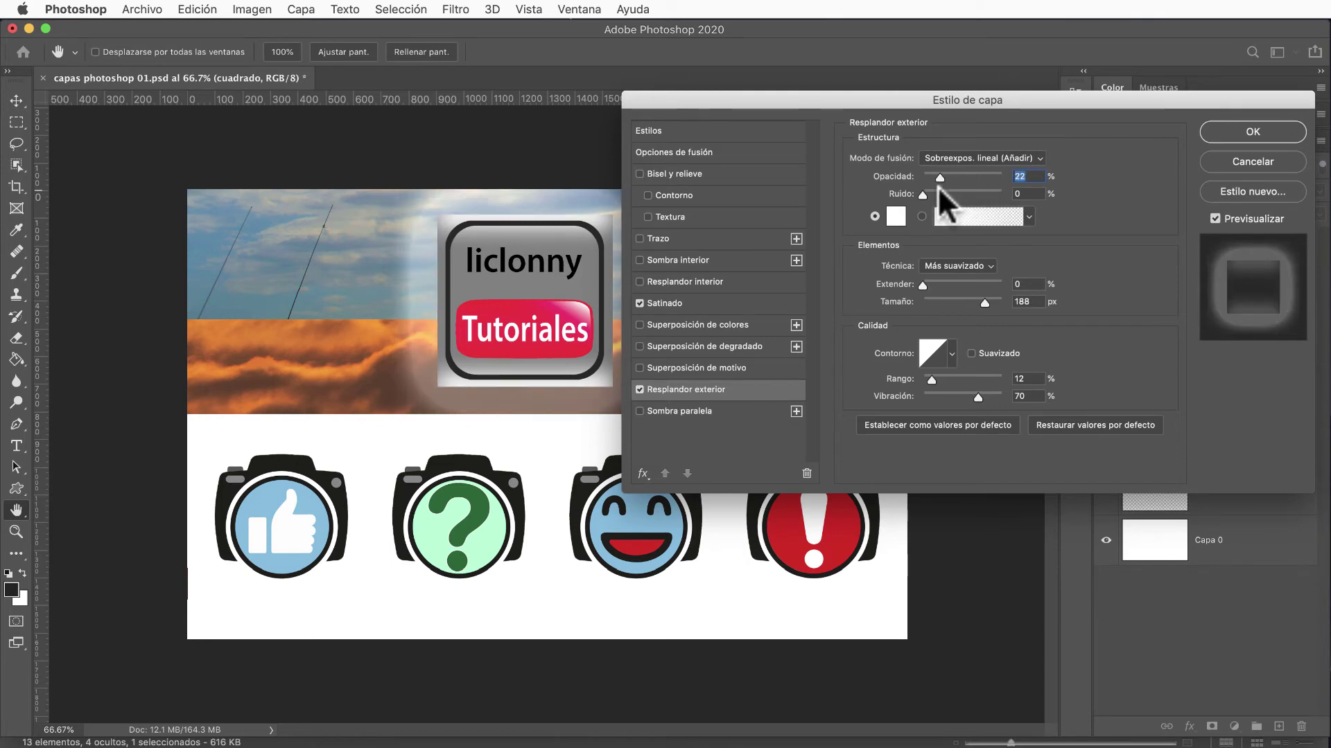
left_click_drag(872, 98, 1087, 239)
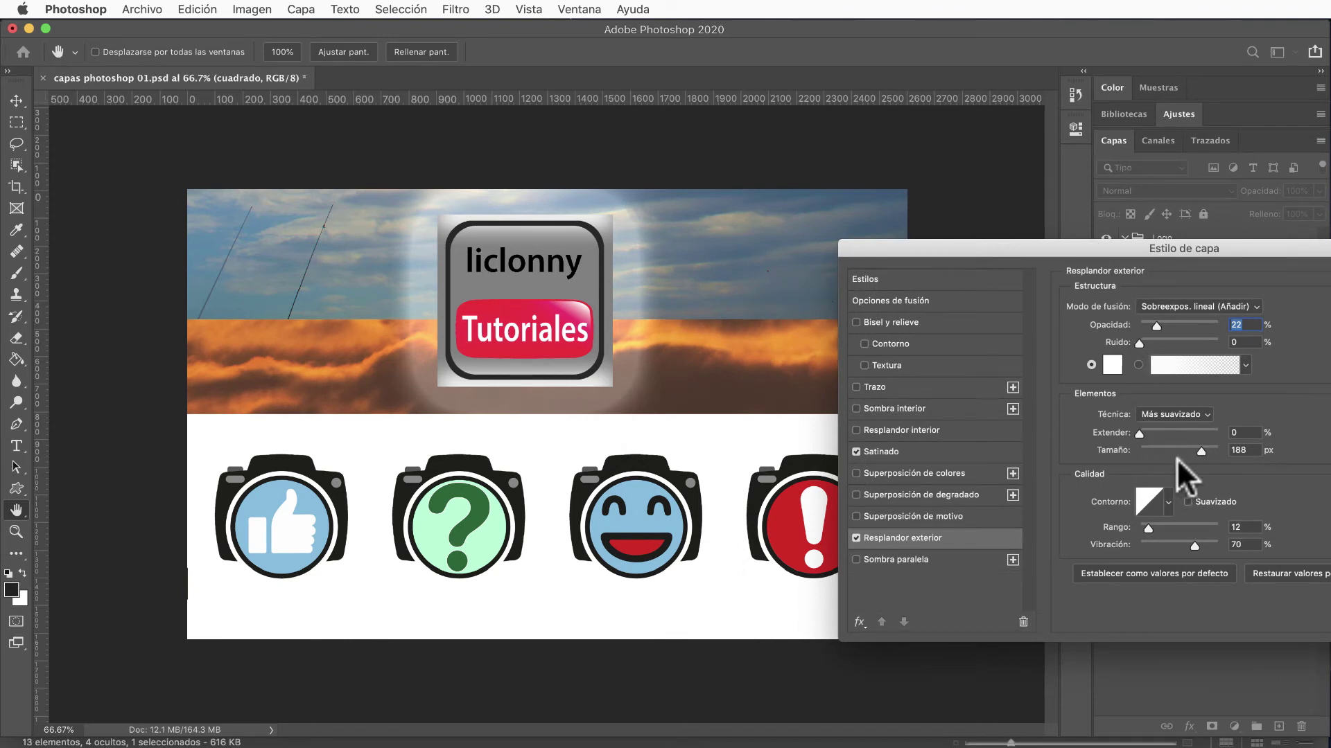
left_click_drag(1200, 449, 1154, 449)
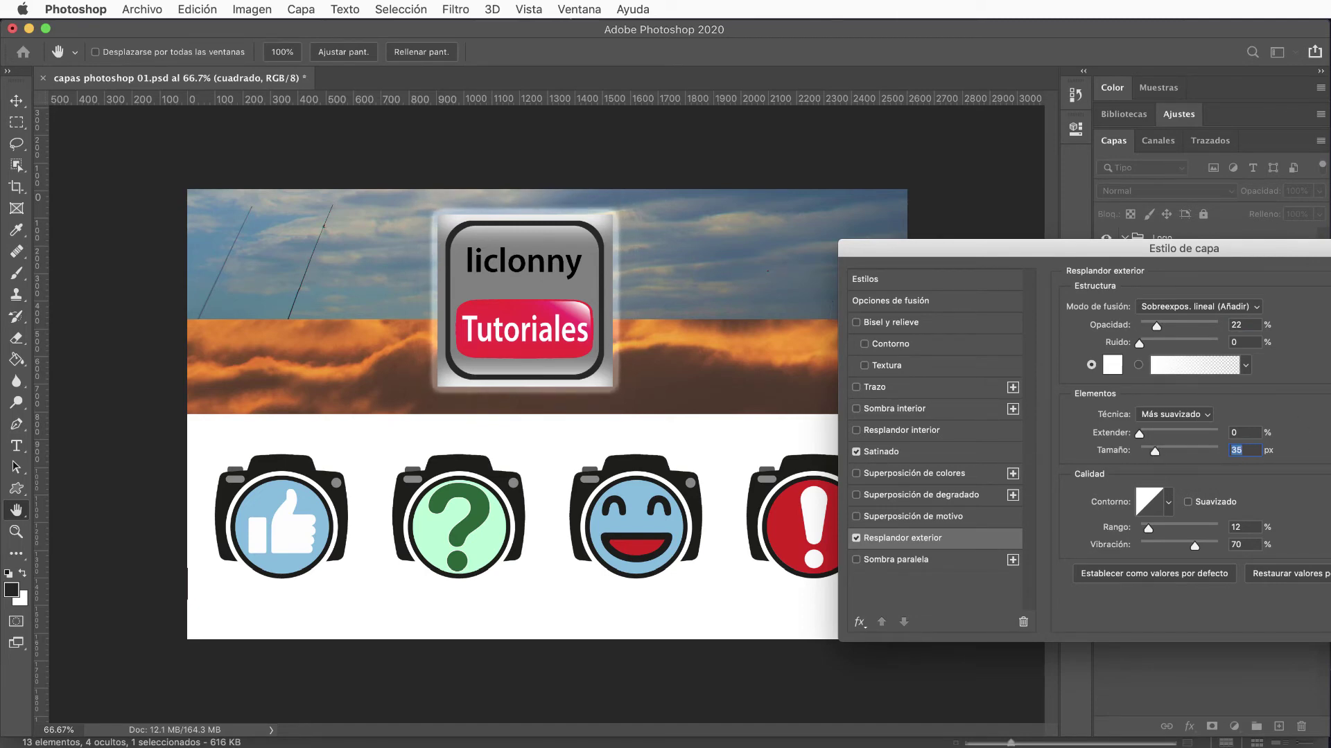
key("Return")
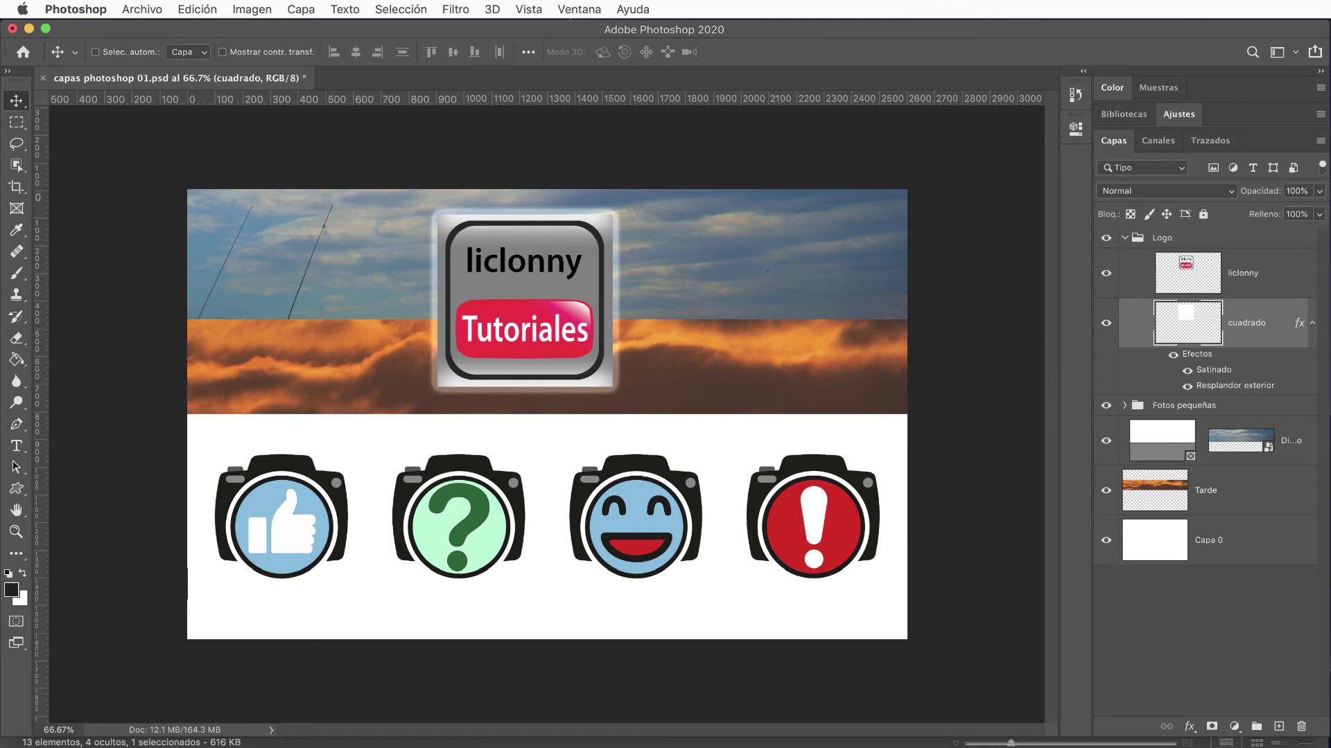
Step: Enable Auto-Select, collapse the Logo group, expand Fotos pequeñas and select the Like.png layer
left_click(95, 52)
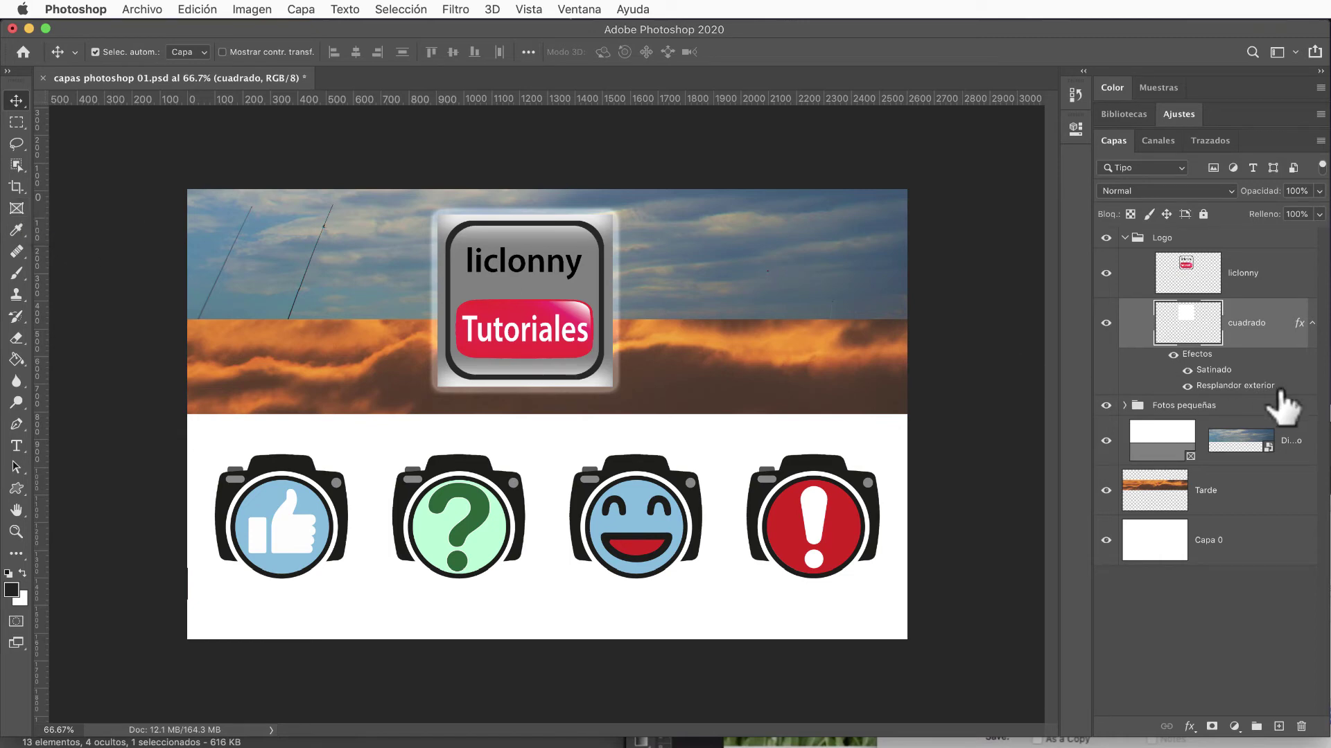
left_click(1124, 239)
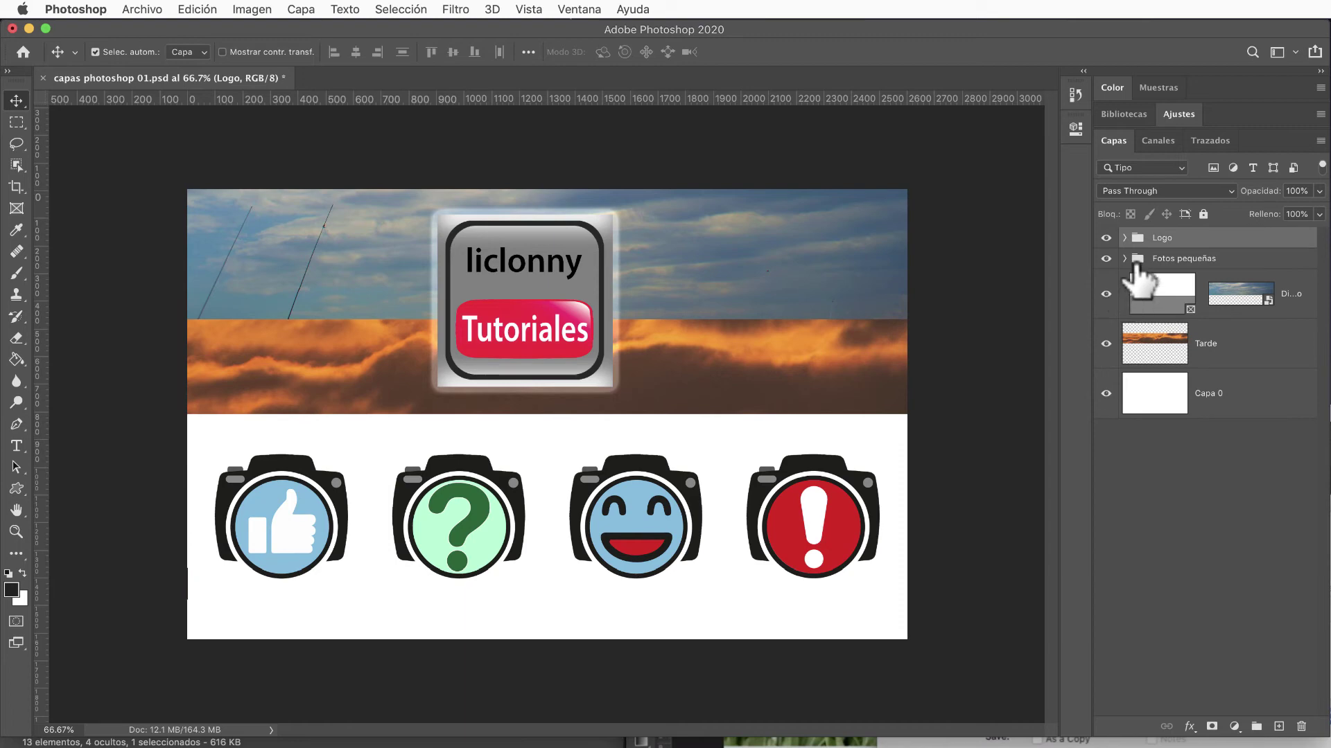
left_click(1124, 258)
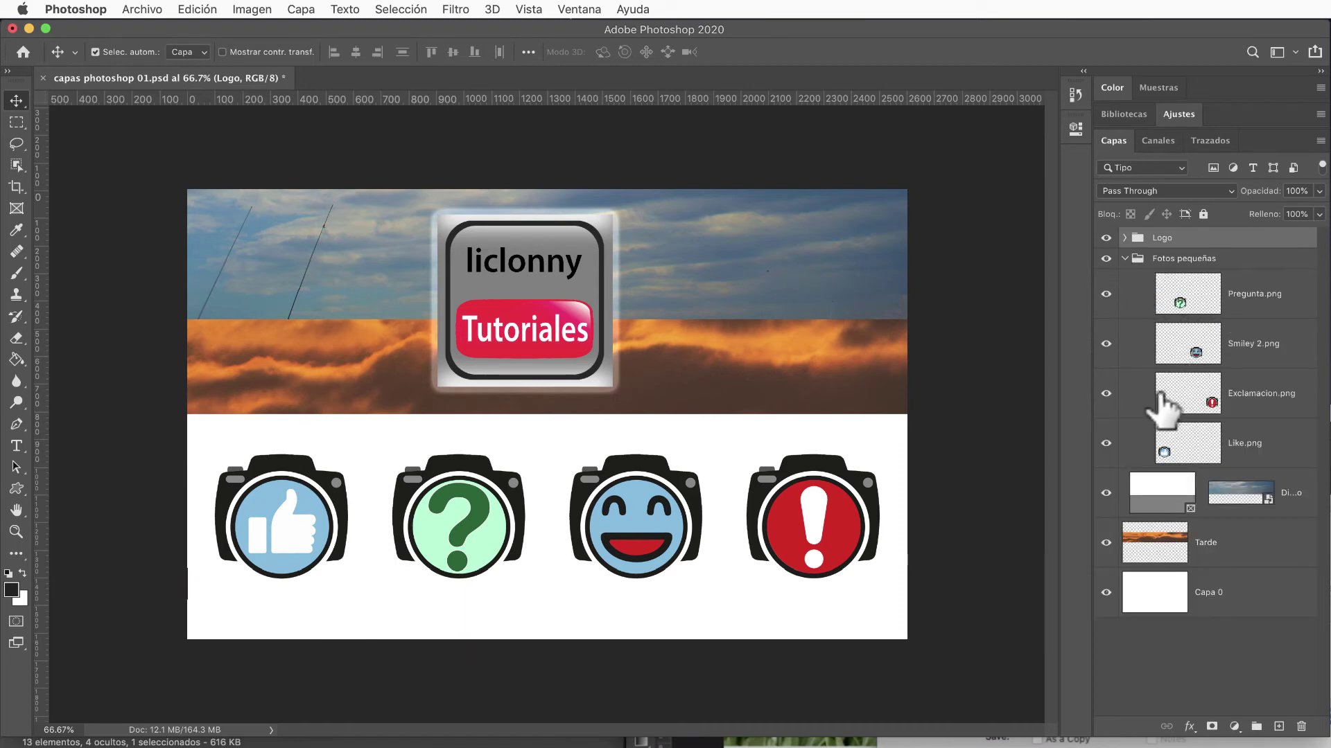
left_click(1195, 450)
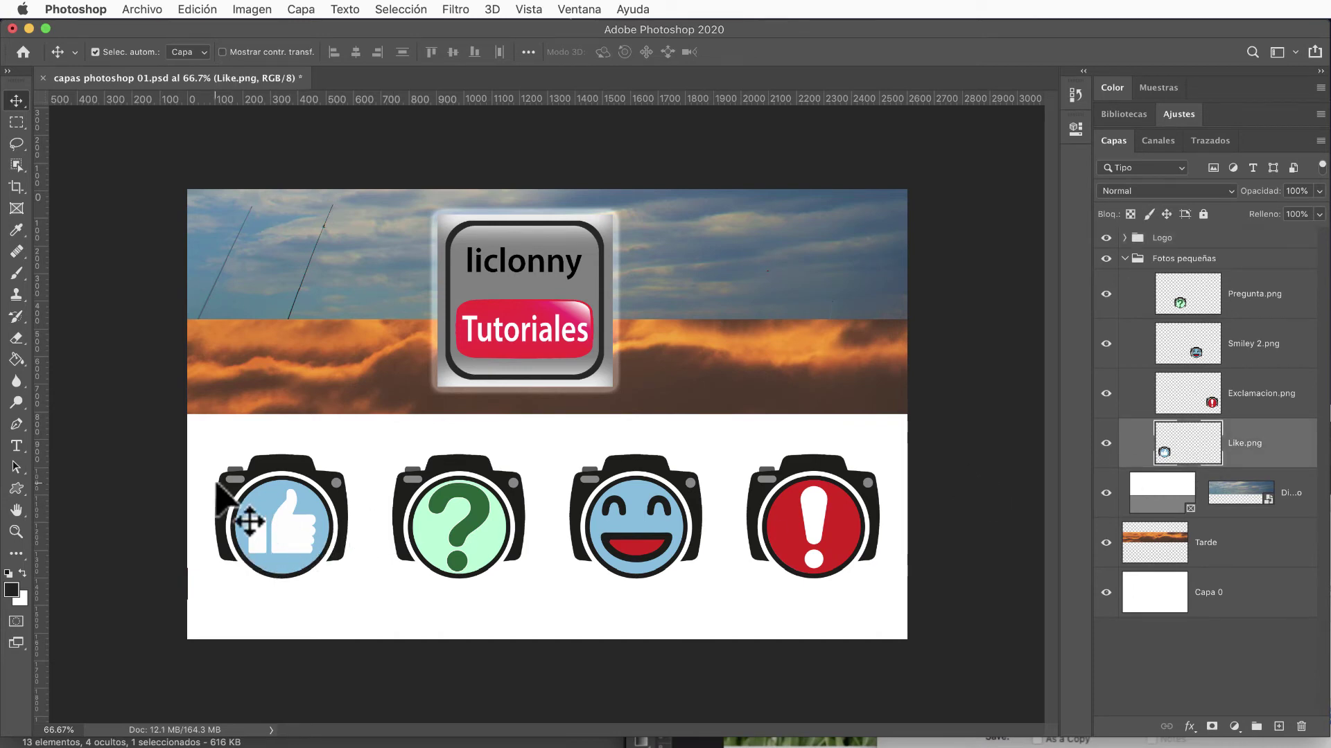
left_click(18, 205)
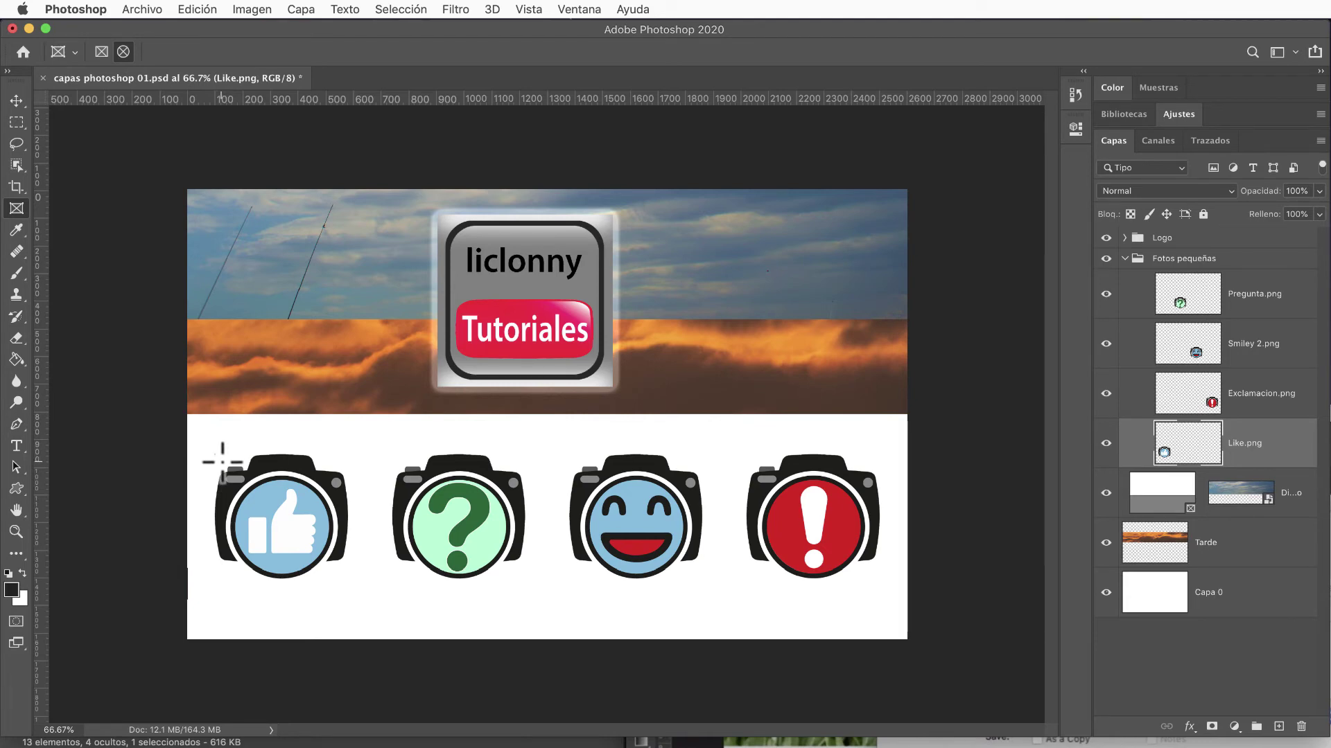
Step: Draw frames over the thumbs-up, question-mark, smiley and exclamation camera icons, using ellipse frames
key("alt+comma")
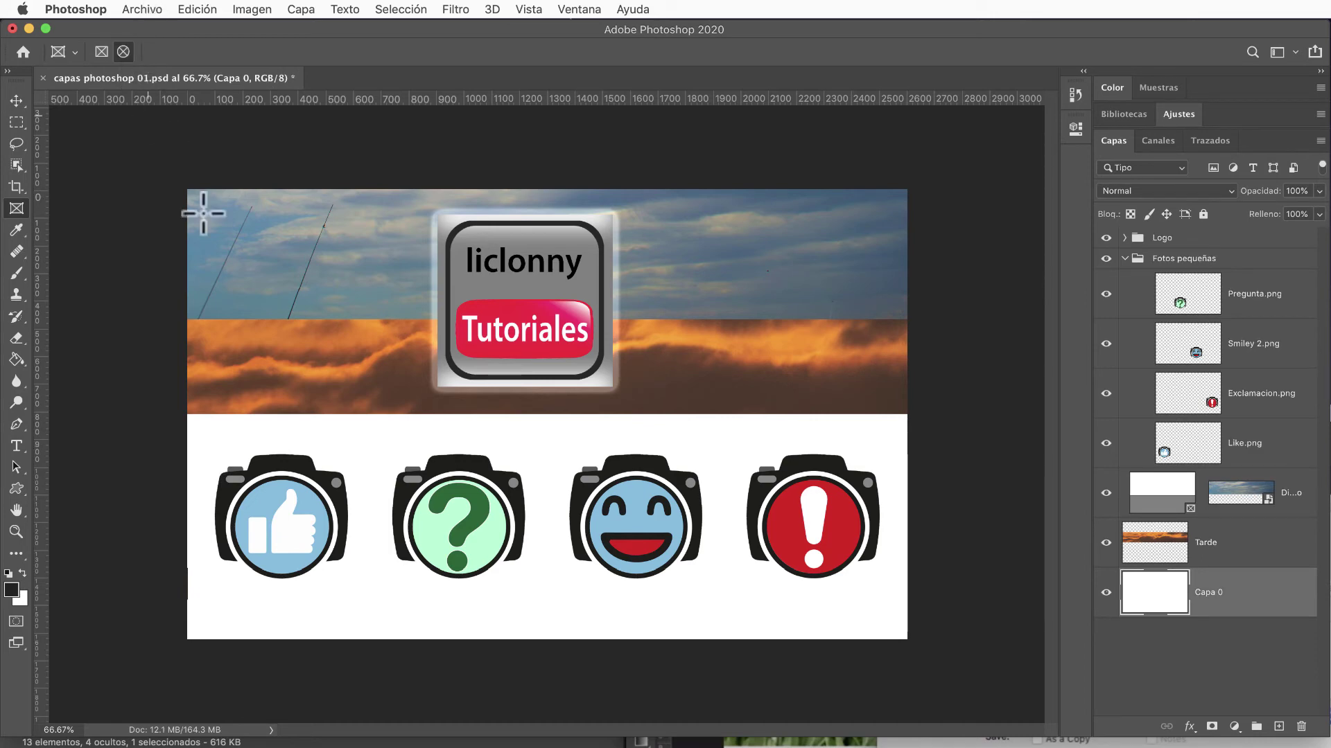
left_click(1196, 464)
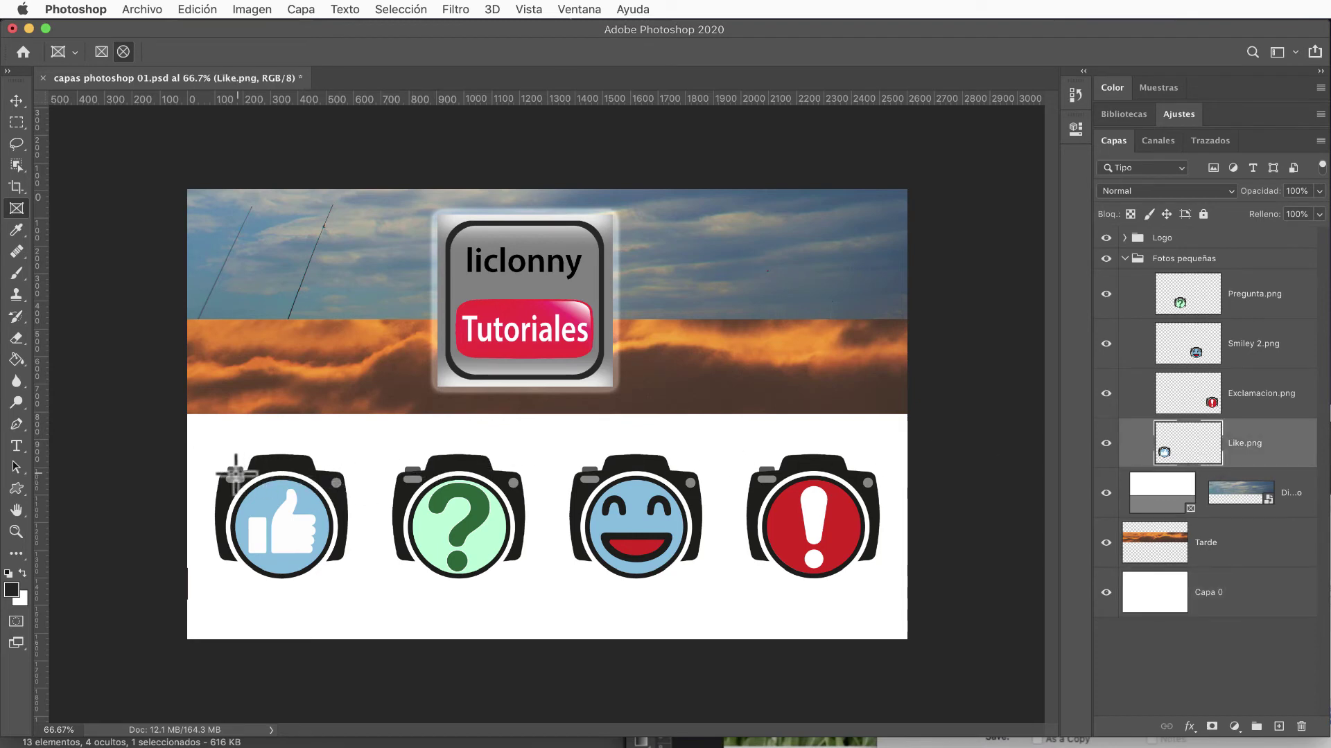
left_click_drag(215, 455, 353, 580)
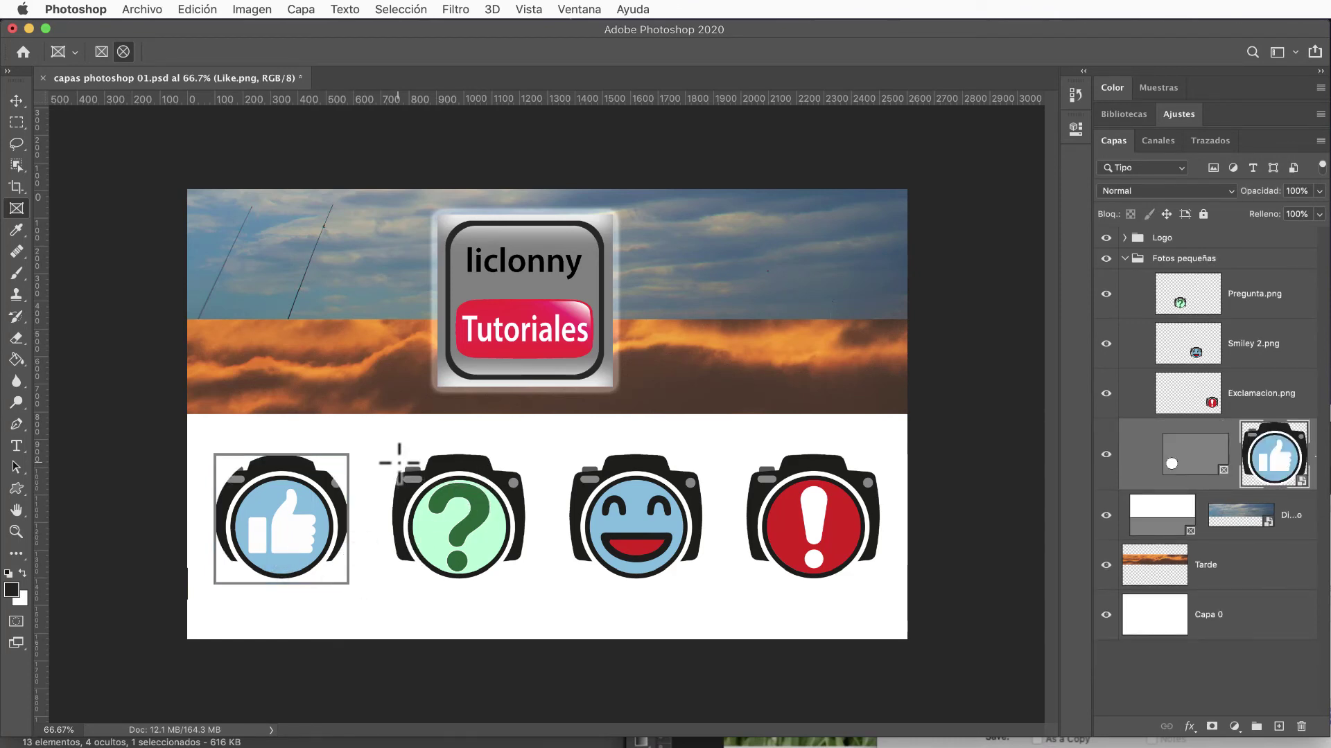
left_click_drag(392, 462, 534, 584)
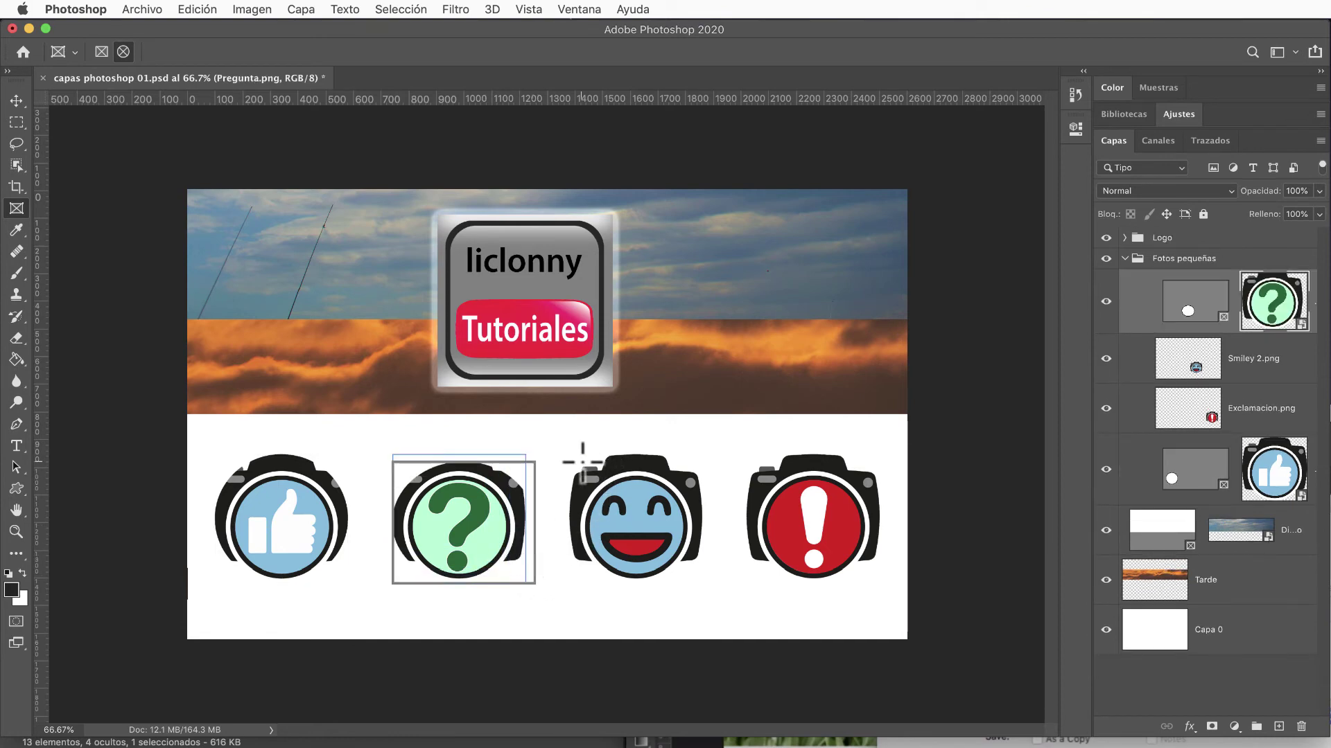
left_click_drag(569, 462, 702, 583)
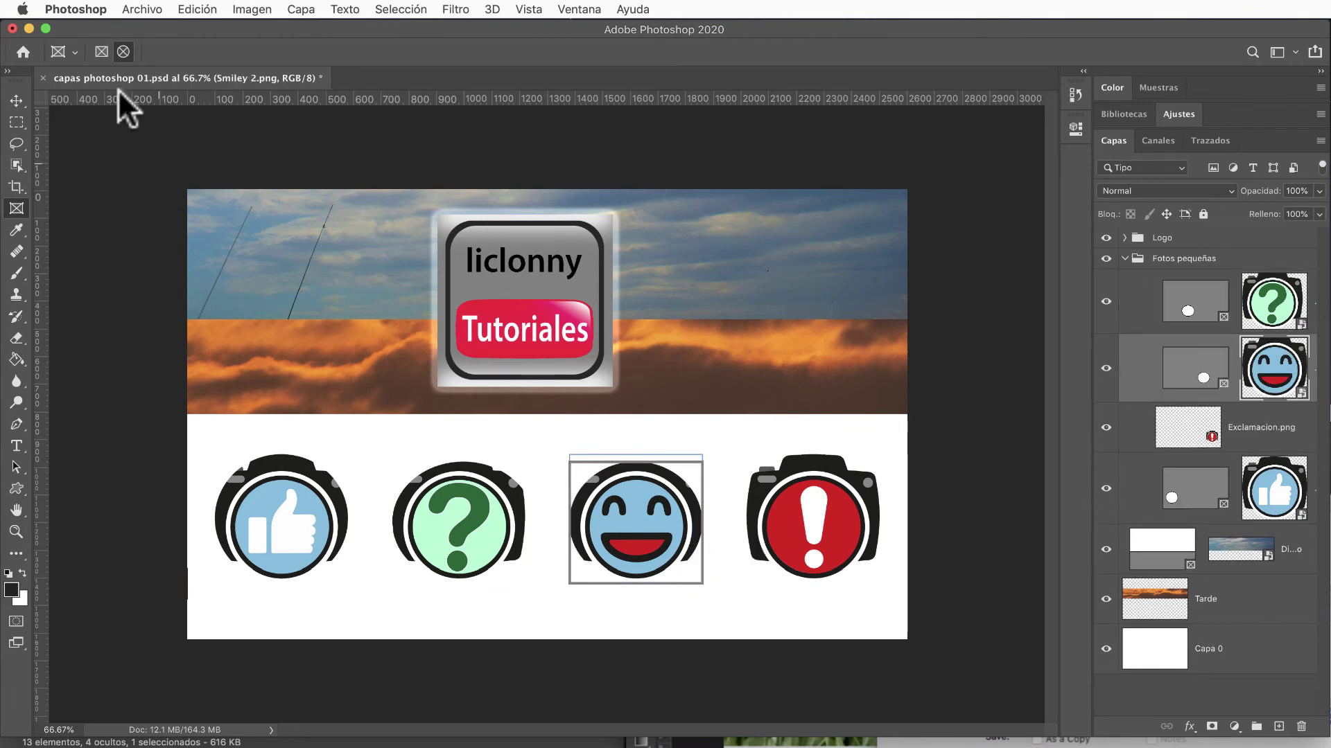
left_click(123, 51)
left_click_drag(746, 463, 880, 583)
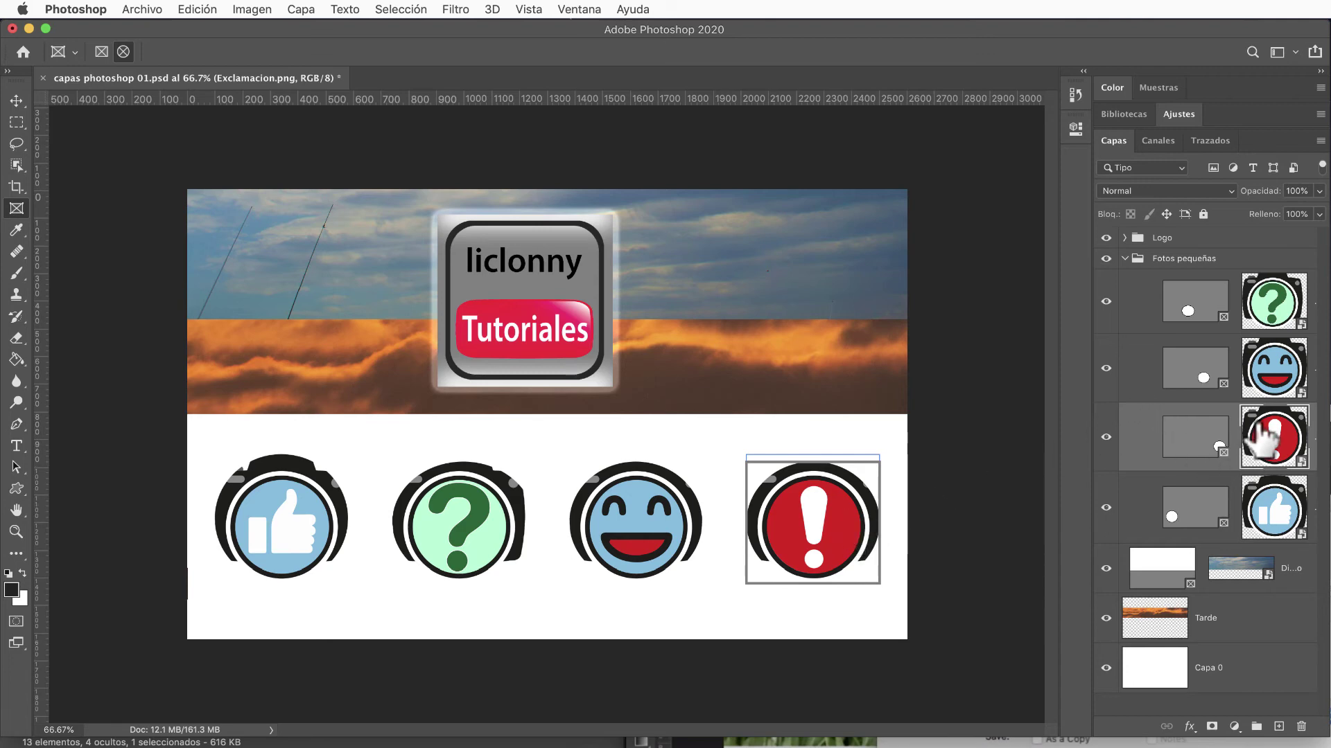
Step: Trim the top, left and right edges of the exclamation and smiley frames inward
left_click(1221, 458)
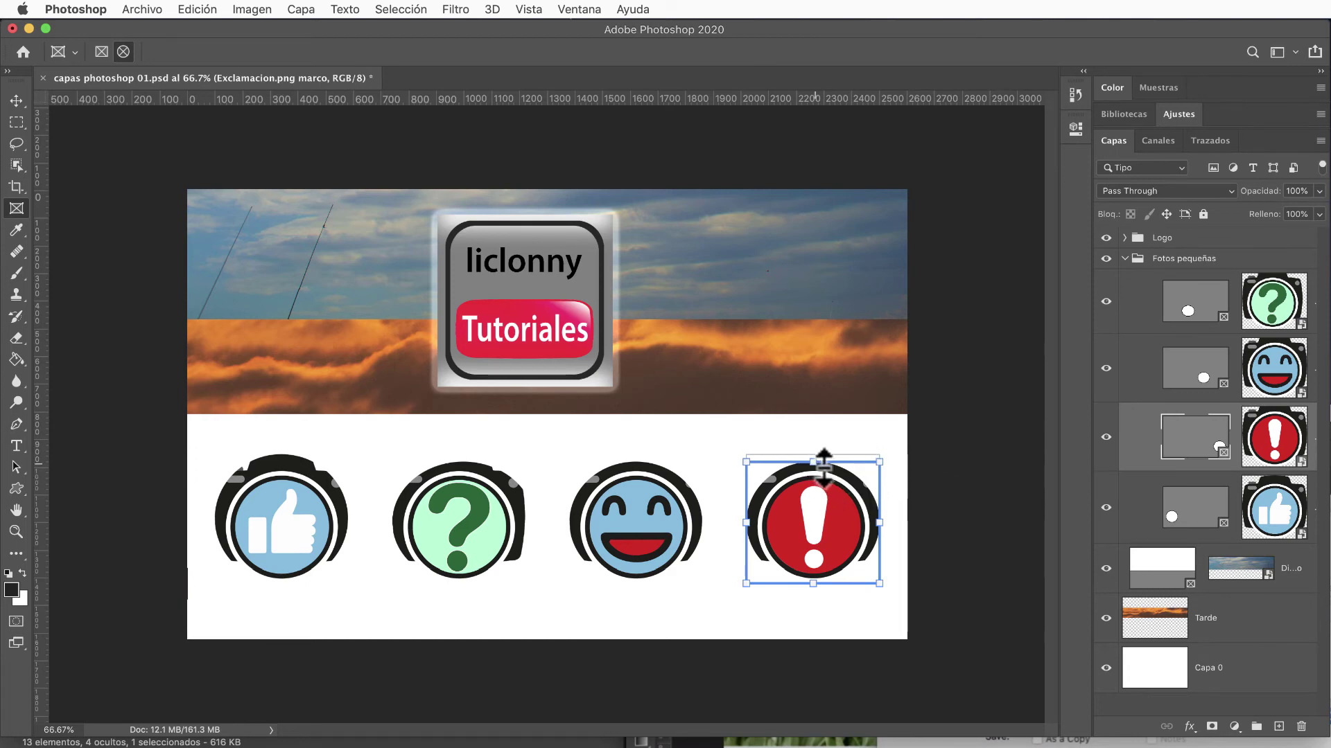
left_click_drag(814, 461, 814, 471)
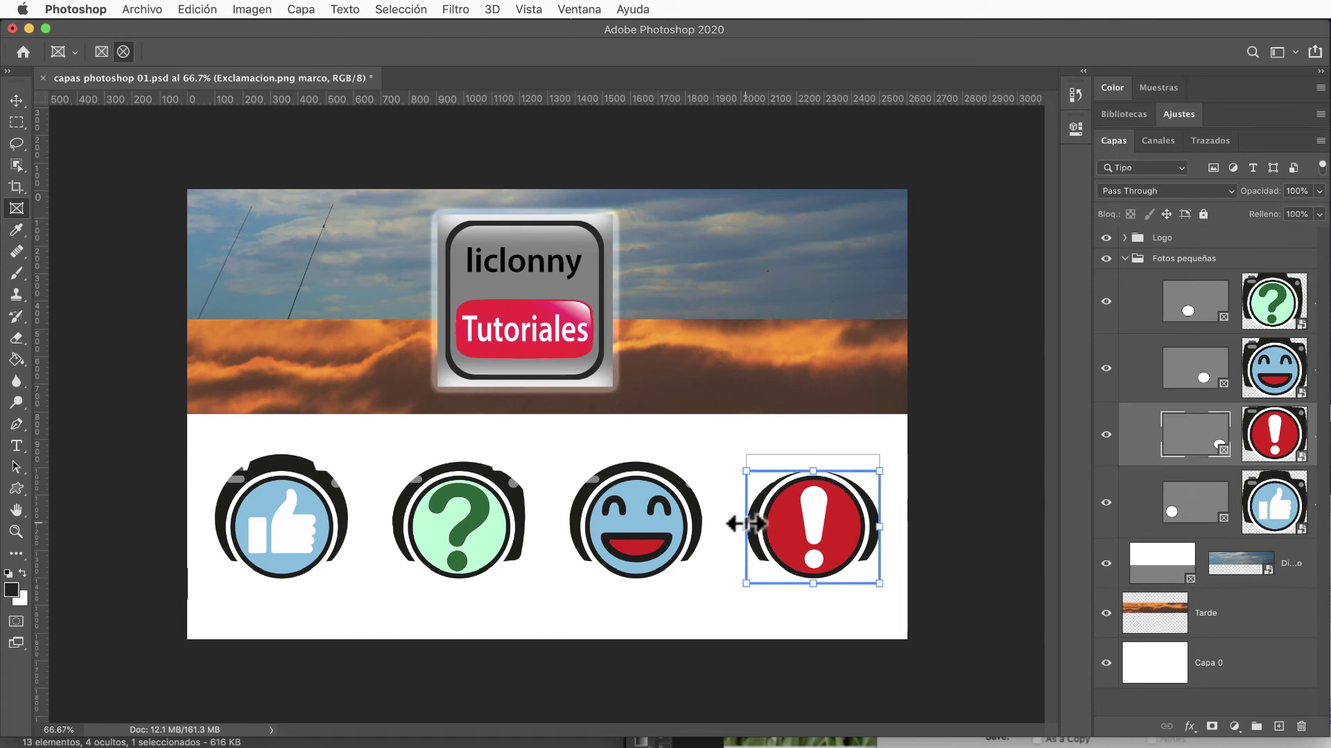
left_click_drag(746, 524, 761, 524)
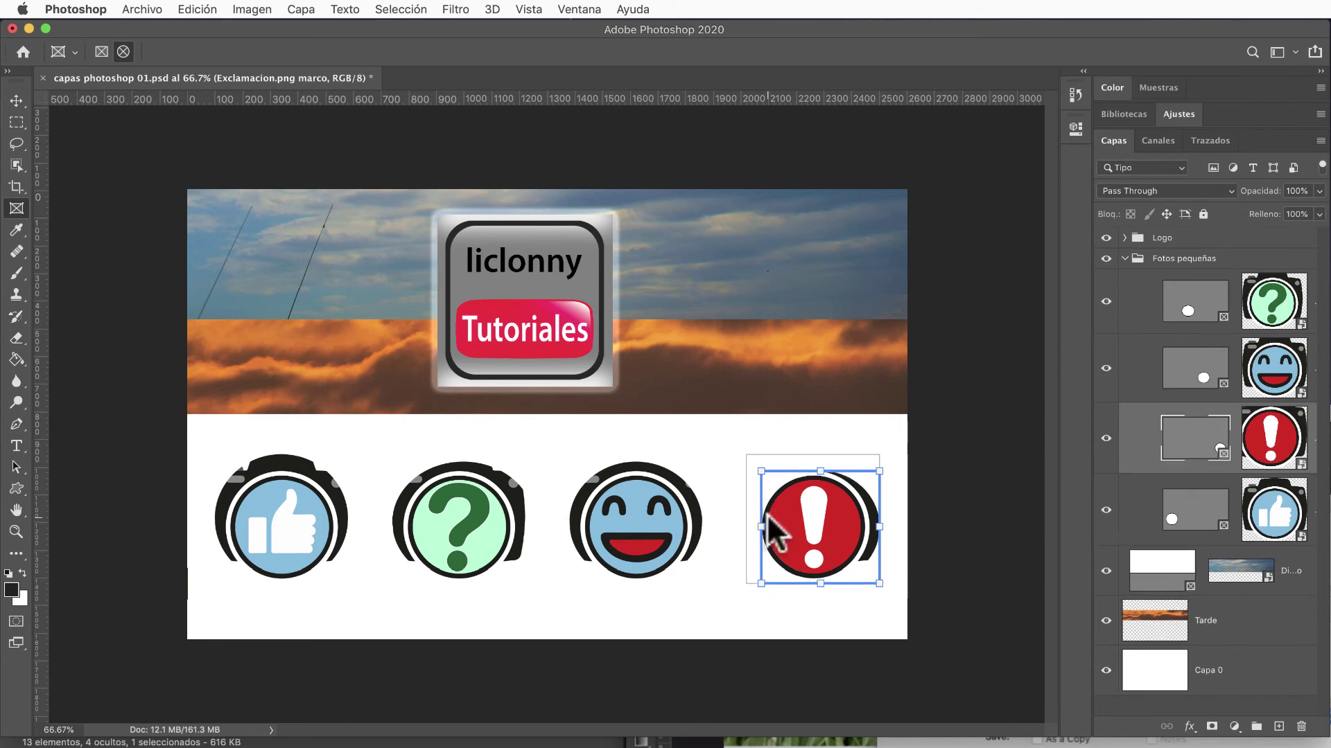
left_click_drag(879, 528, 864, 527)
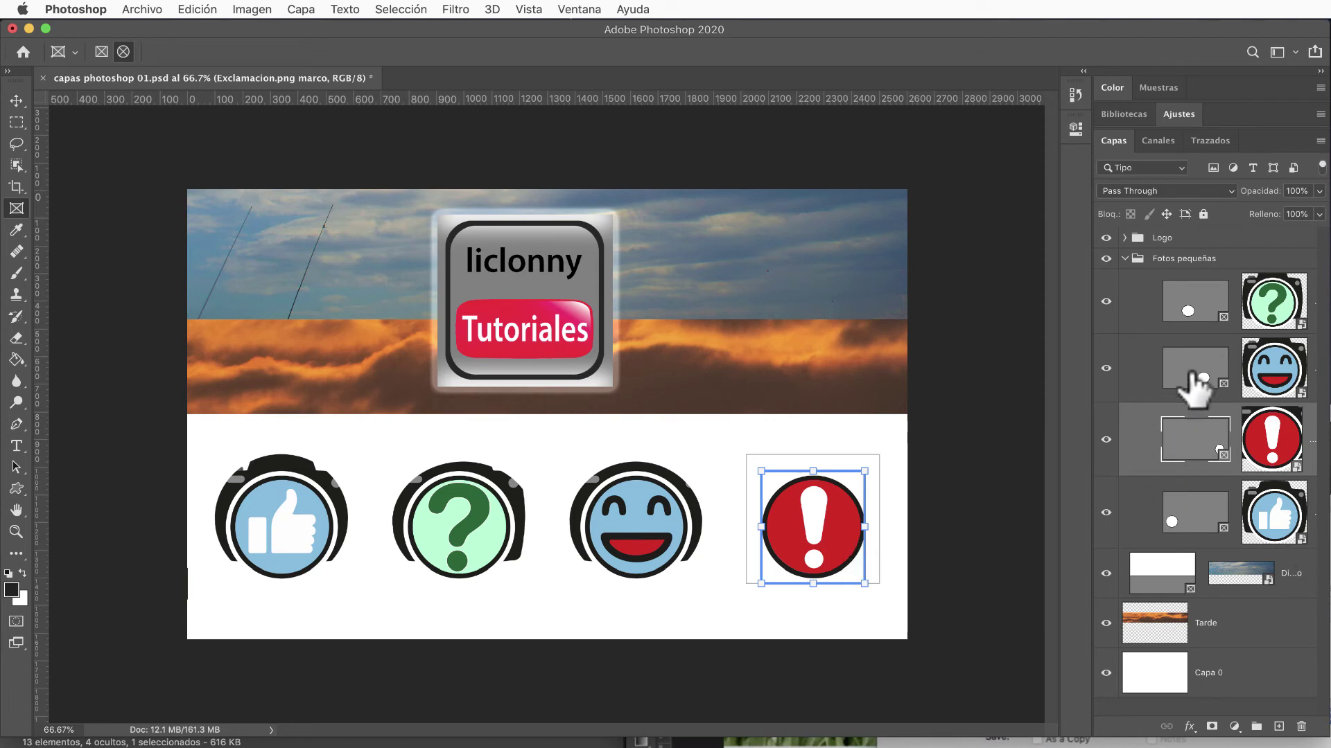
left_click(1224, 389)
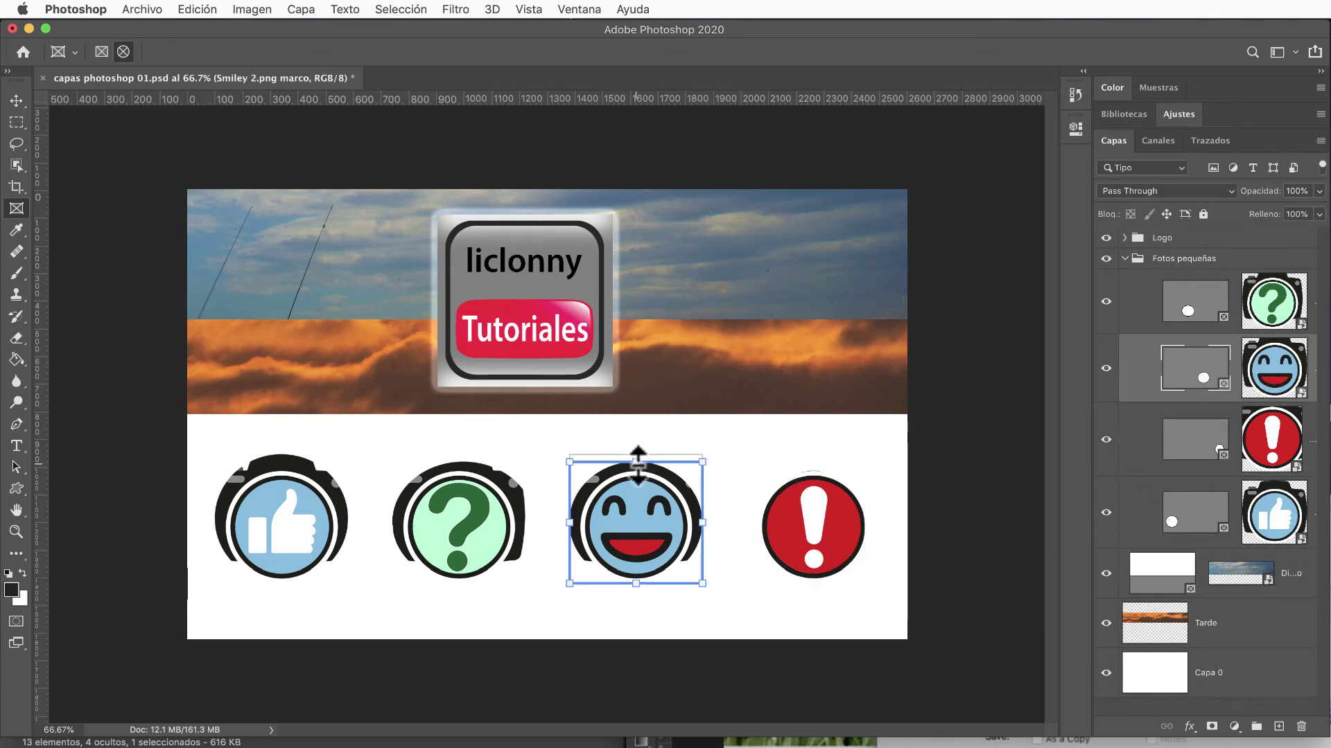
left_click_drag(637, 462, 637, 472)
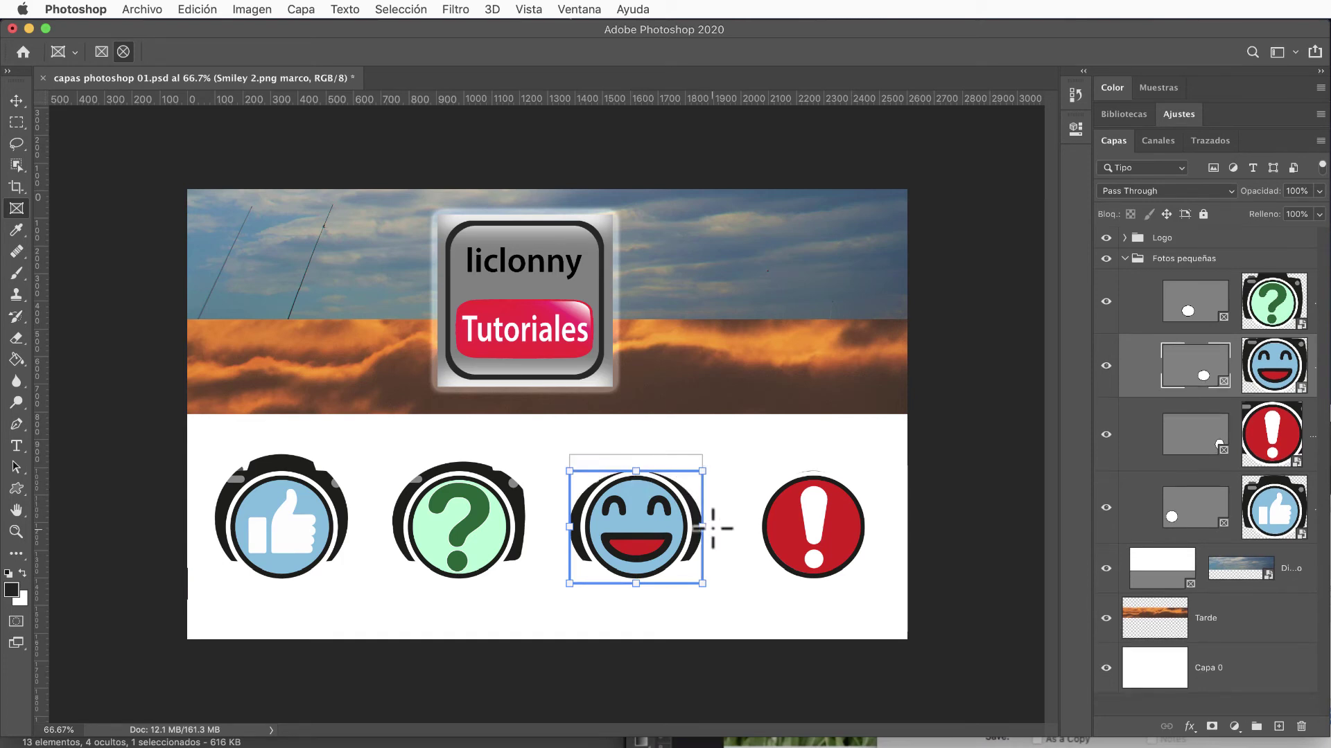
left_click_drag(701, 527, 691, 525)
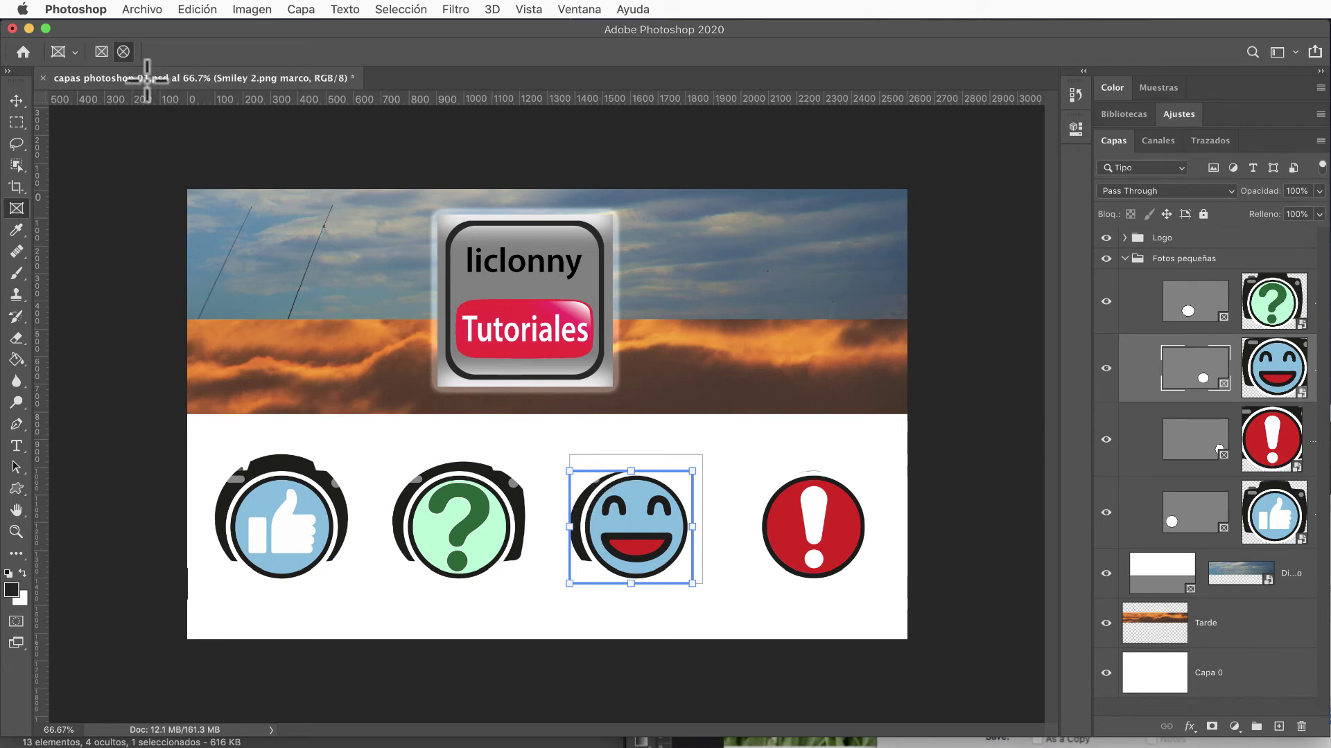
left_click_drag(567, 526, 583, 525)
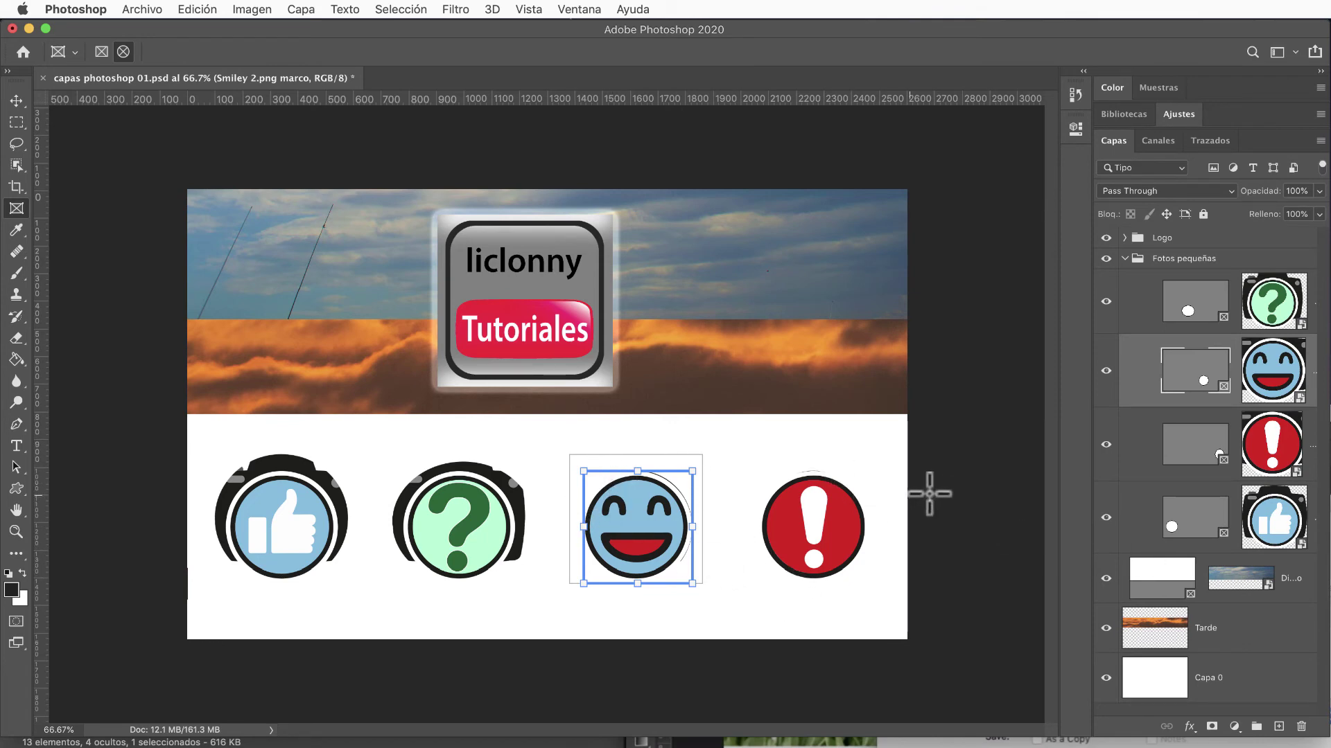
Step: Trim the top, left and right edges of the question-mark and thumbs-up frames inward
left_click(1223, 315)
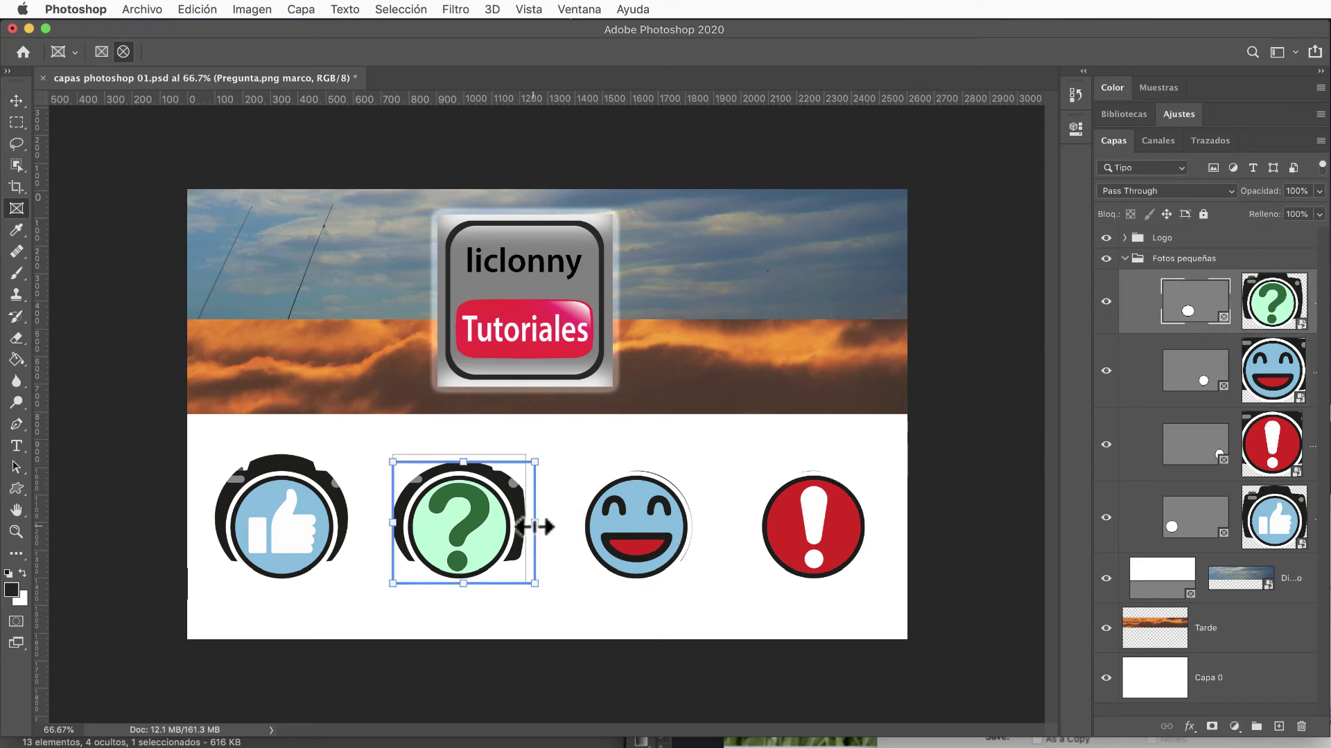
left_click_drag(534, 526, 513, 526)
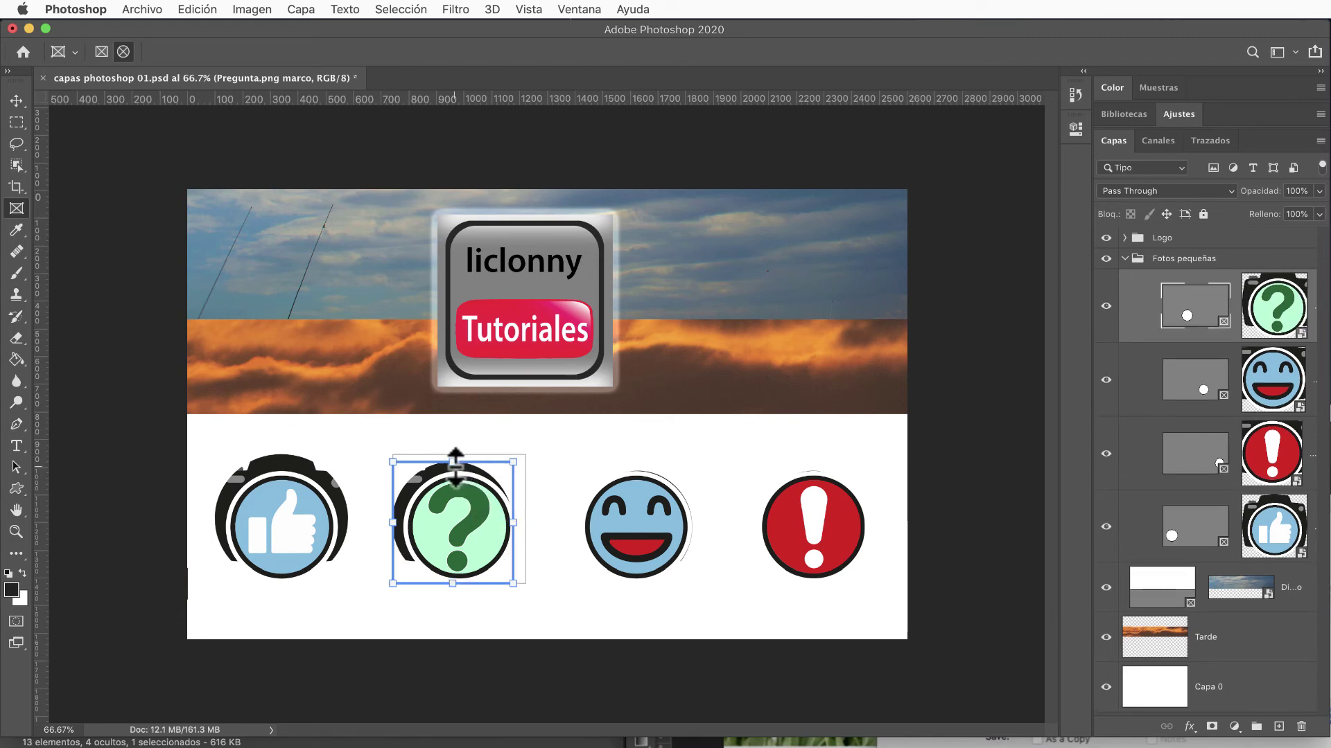
left_click_drag(454, 461, 453, 470)
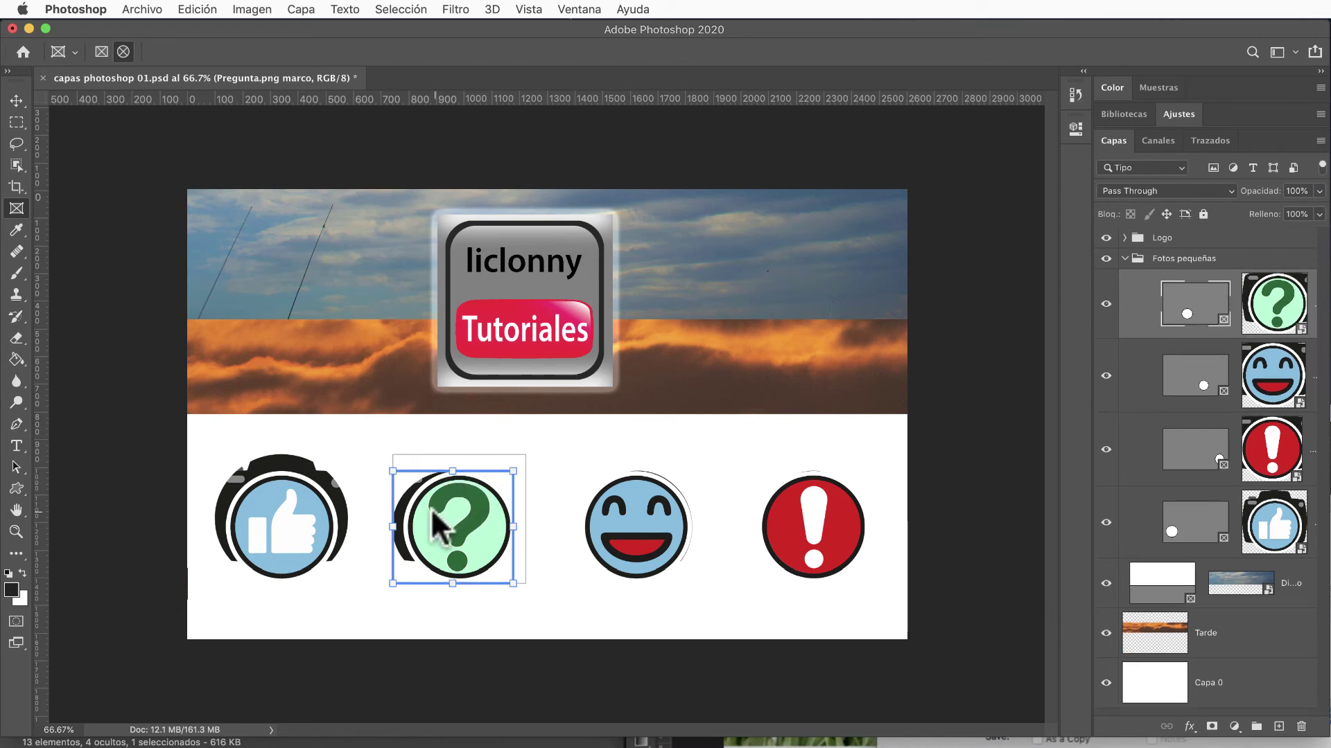
left_click_drag(402, 526, 413, 526)
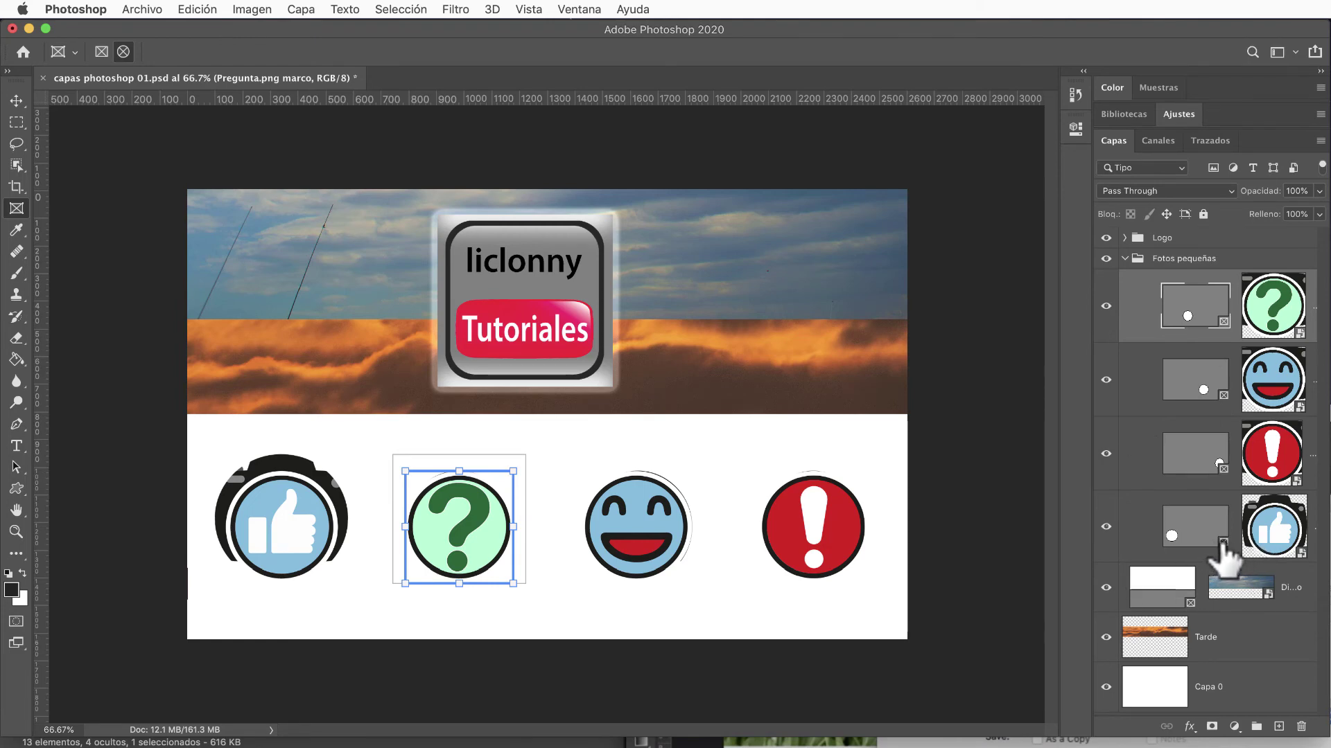
left_click(1222, 544)
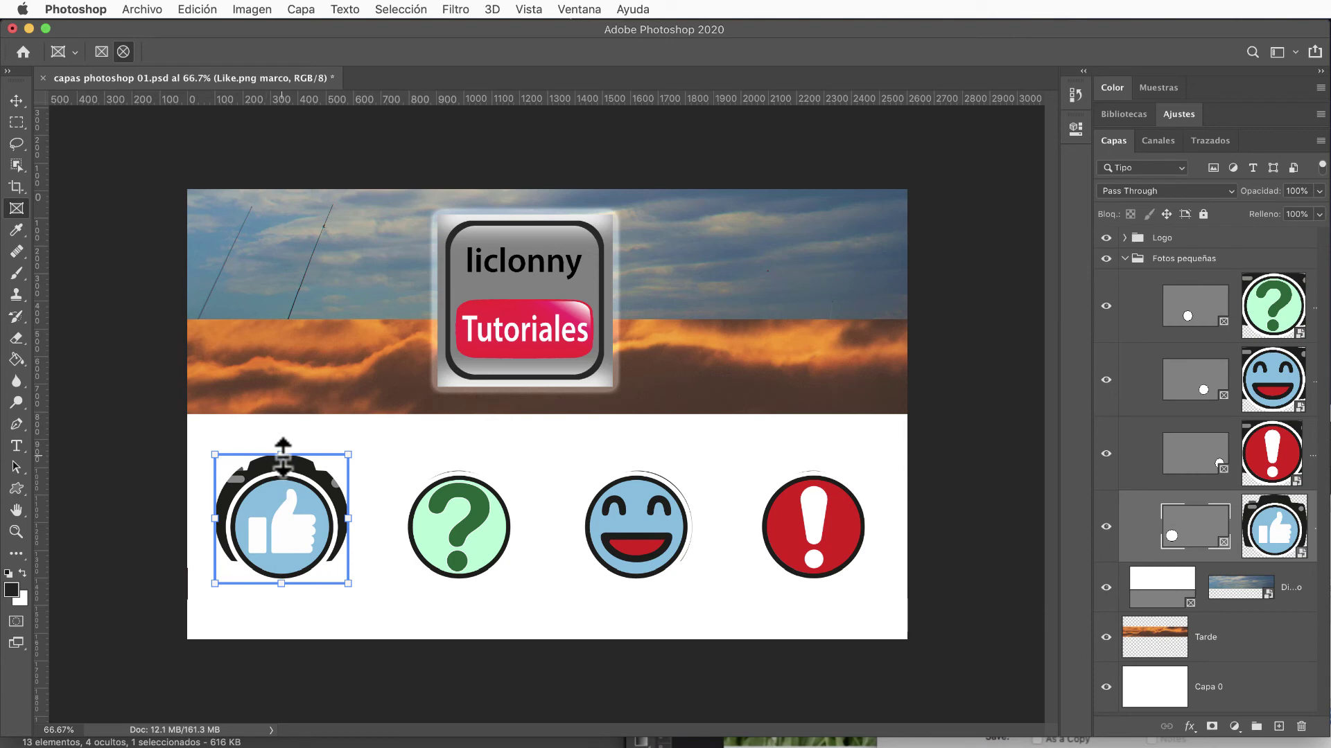
left_click_drag(283, 455, 283, 471)
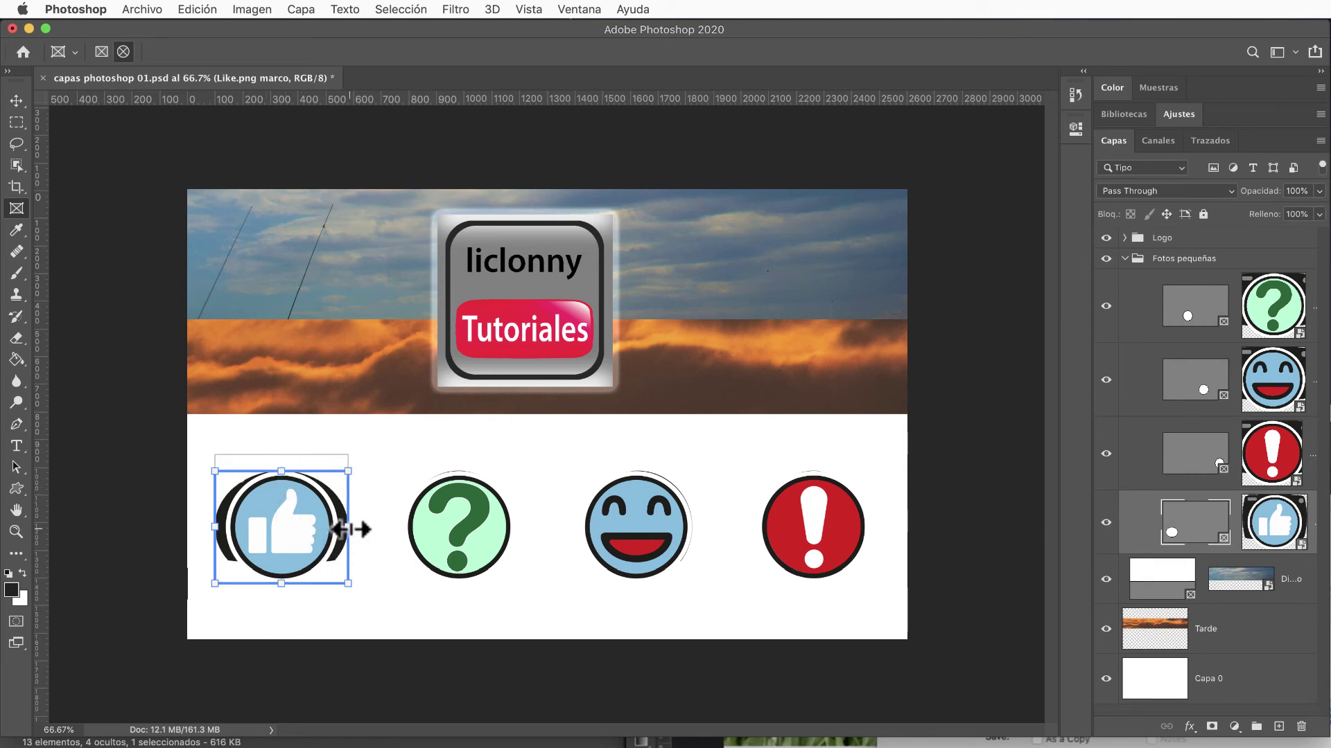
left_click_drag(352, 530, 335, 529)
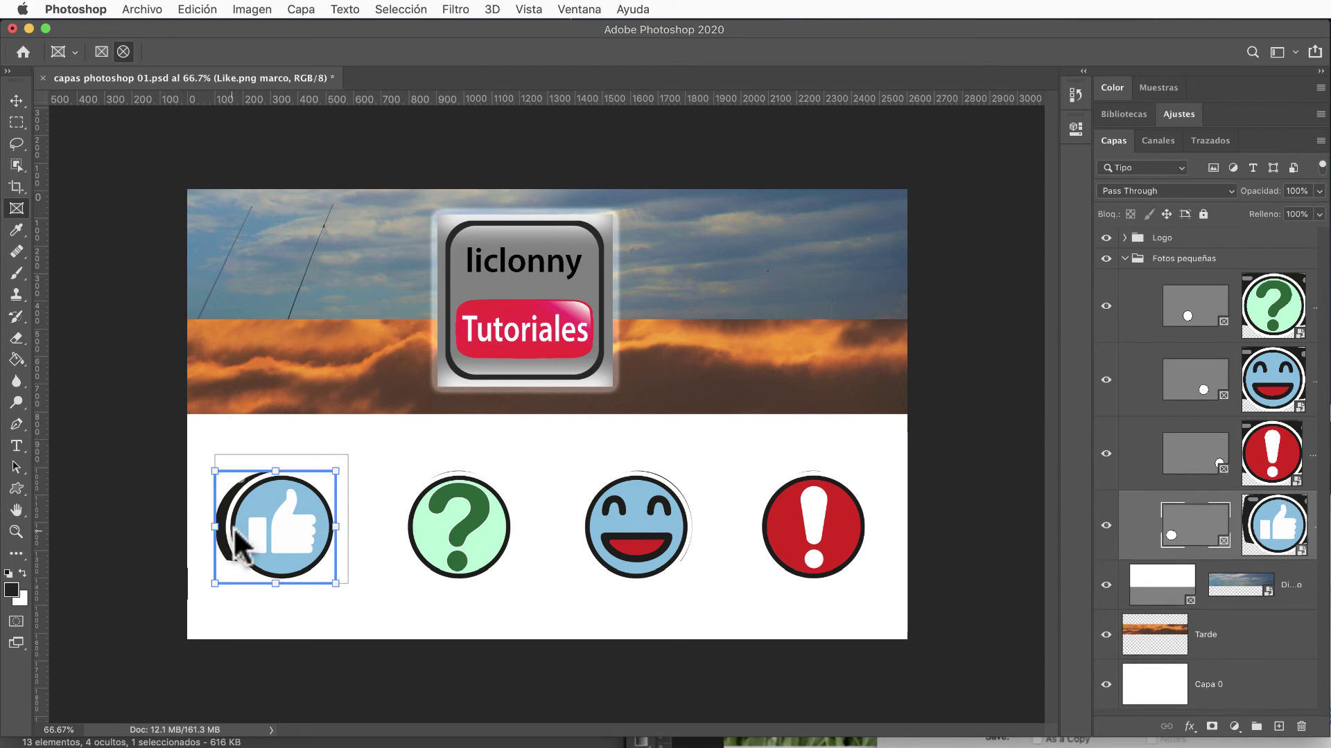
left_click_drag(215, 526, 236, 528)
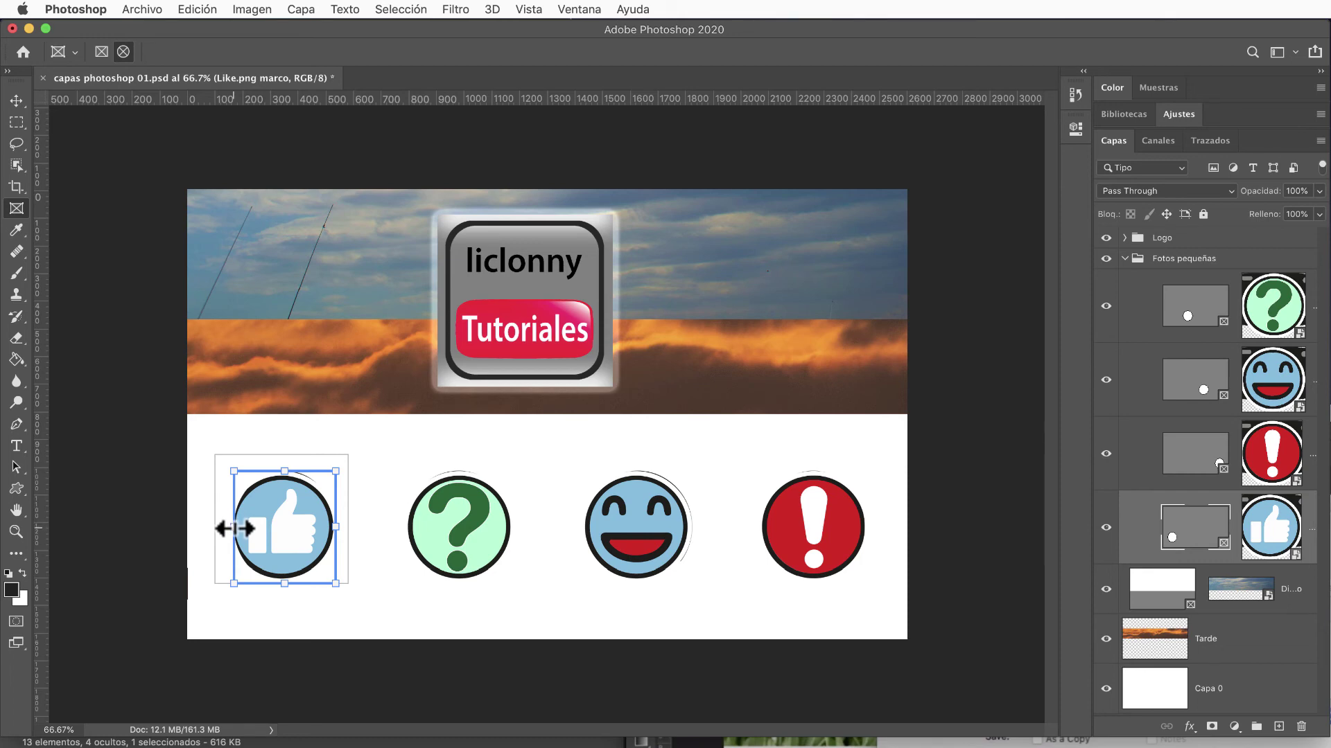
left_click_drag(227, 529, 224, 529)
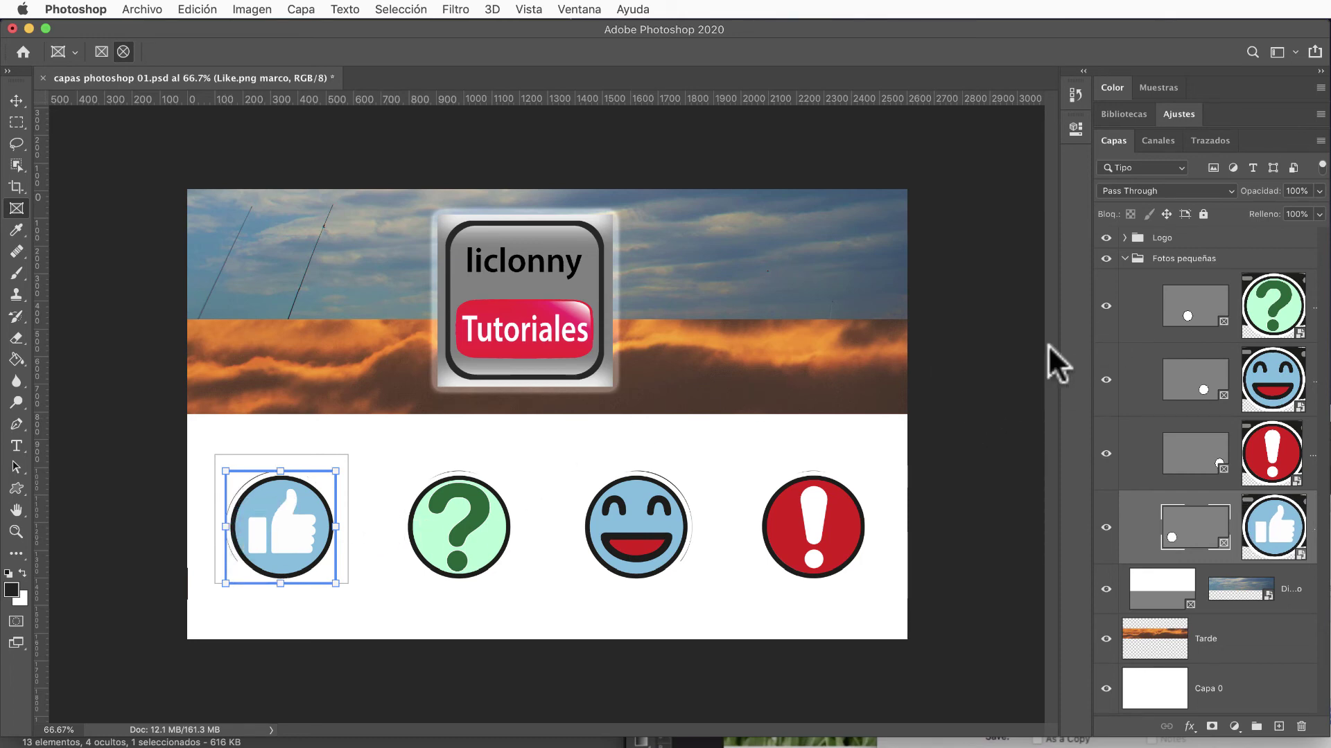
Step: Refine the thumbs-up frame's left and top edges, nudge it right three times, and zoom to 200%
left_click(1143, 238)
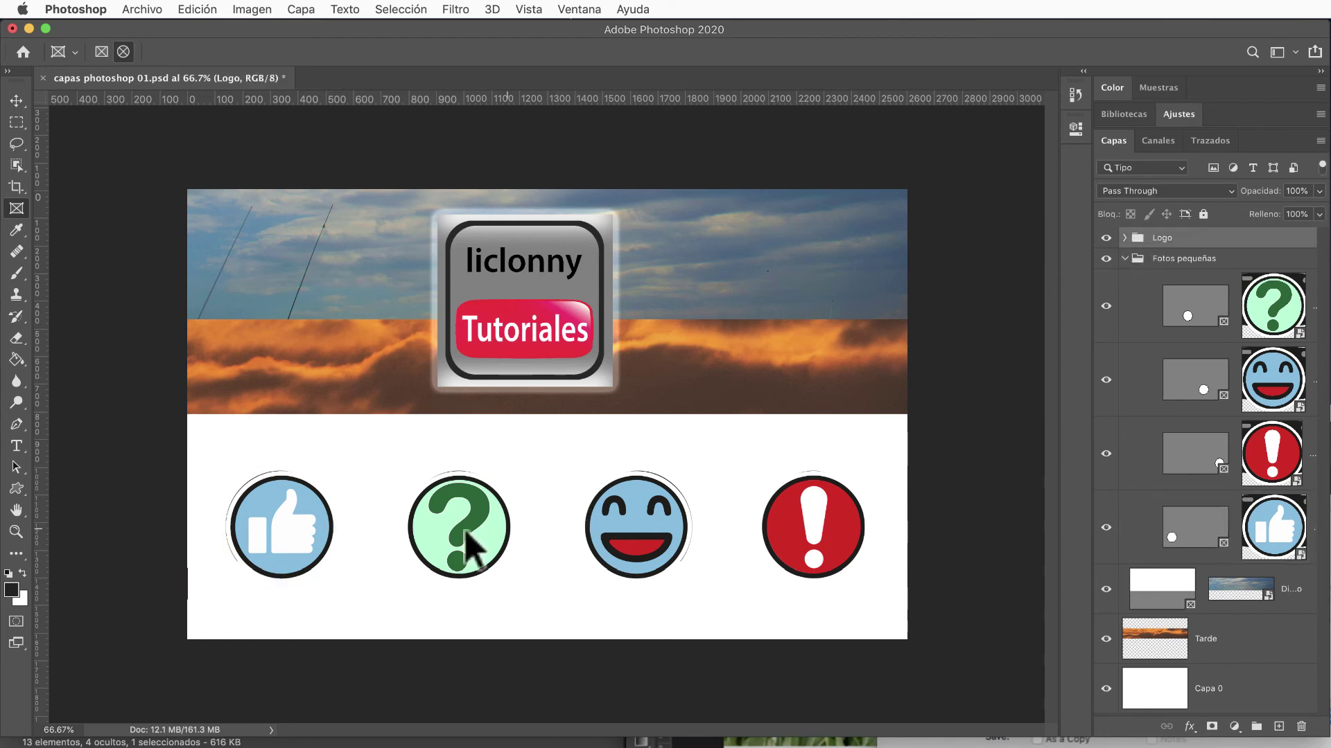
left_click(314, 537)
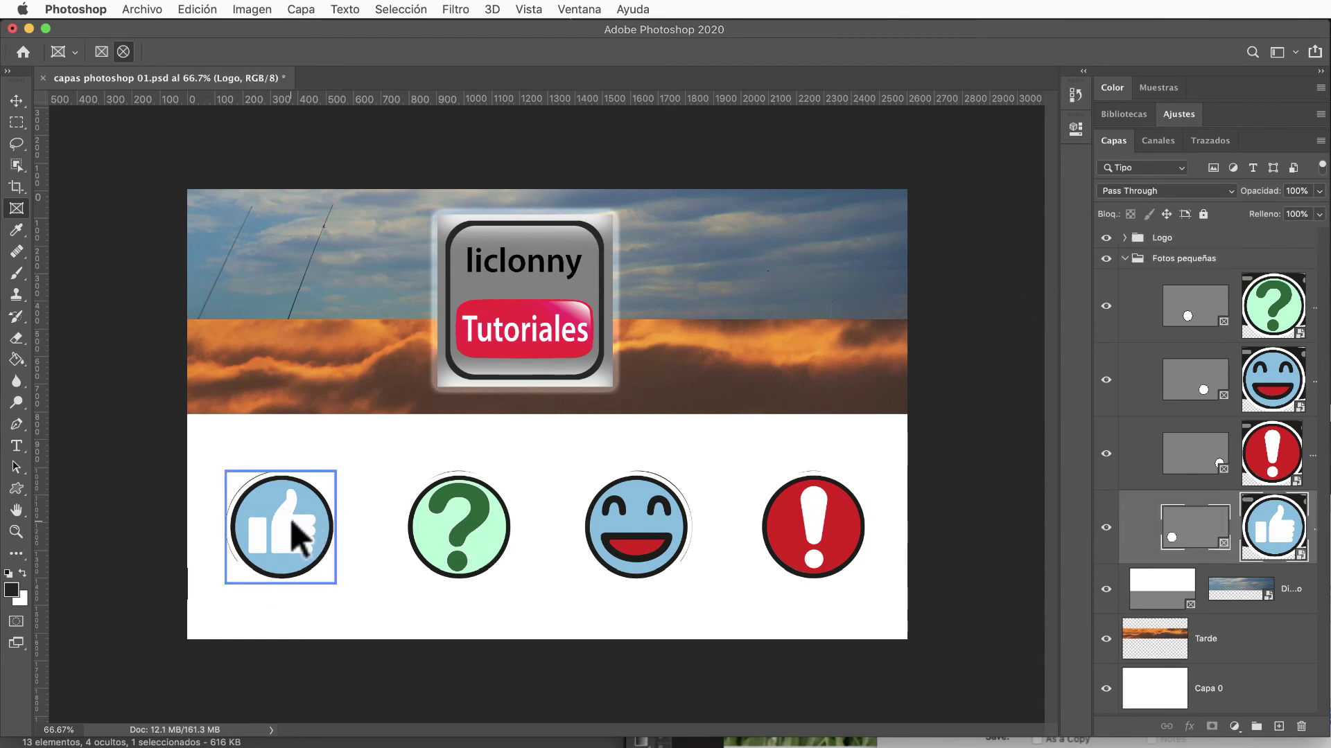
left_click(1225, 557)
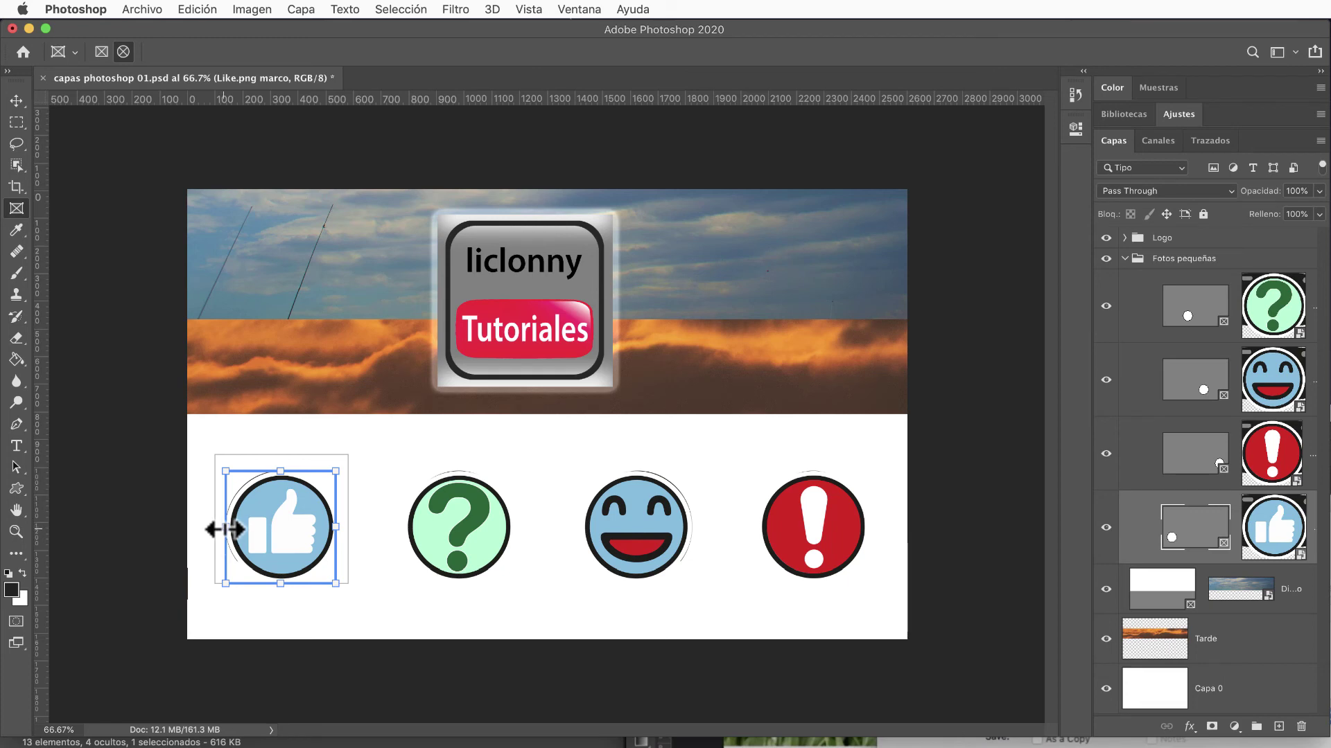
left_click_drag(231, 532, 225, 533)
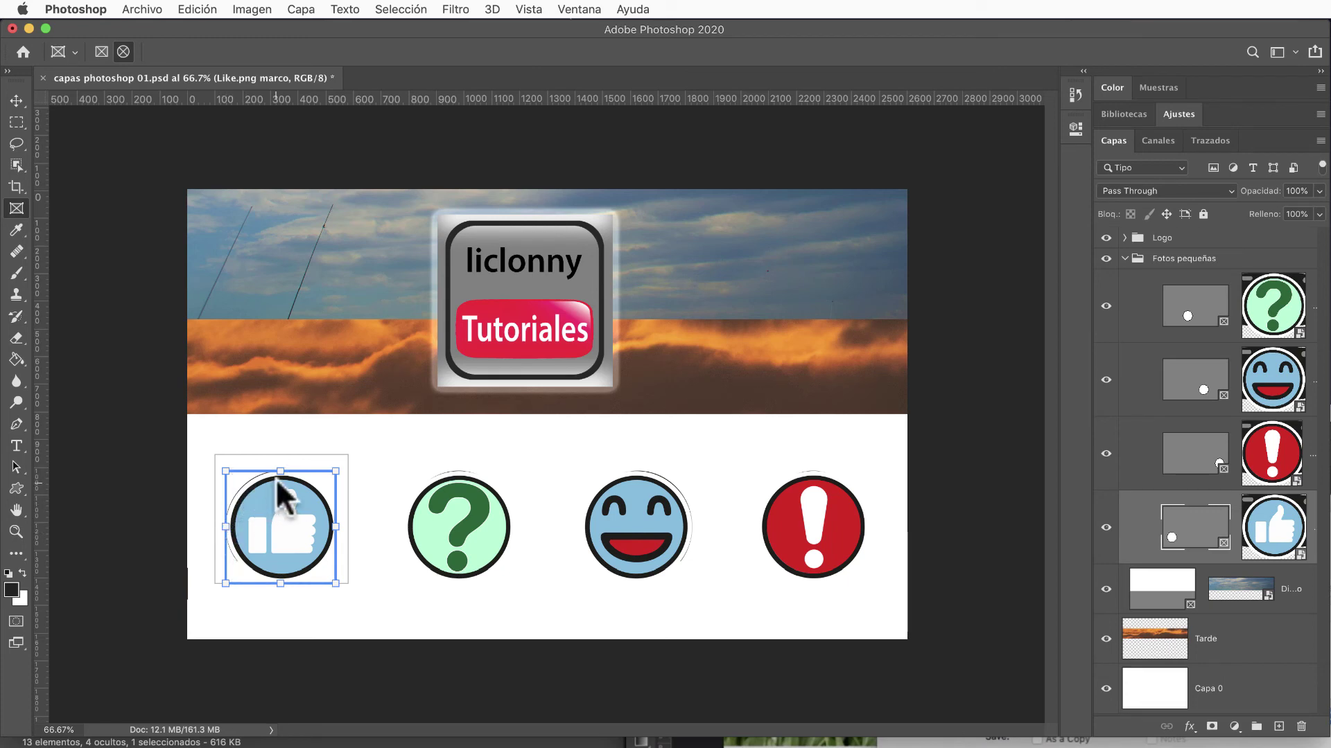
left_click_drag(279, 474, 278, 476)
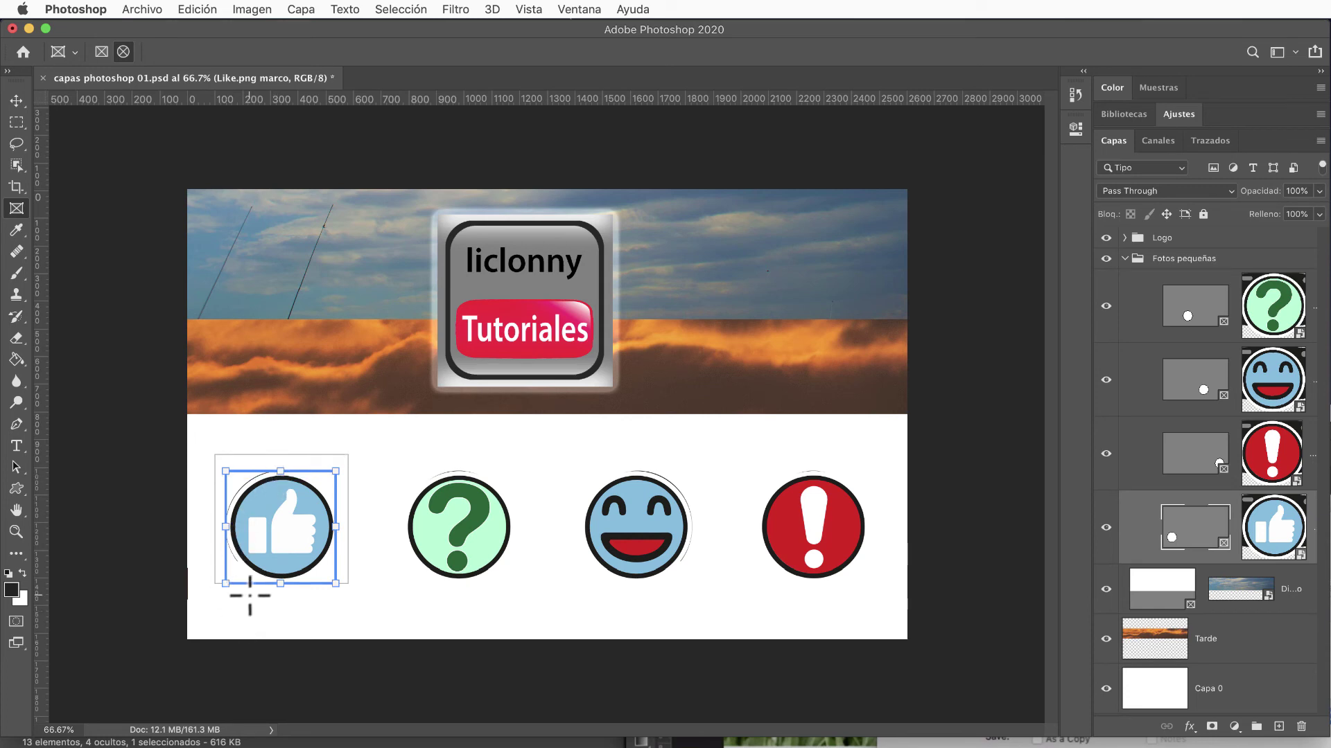
key("Right")
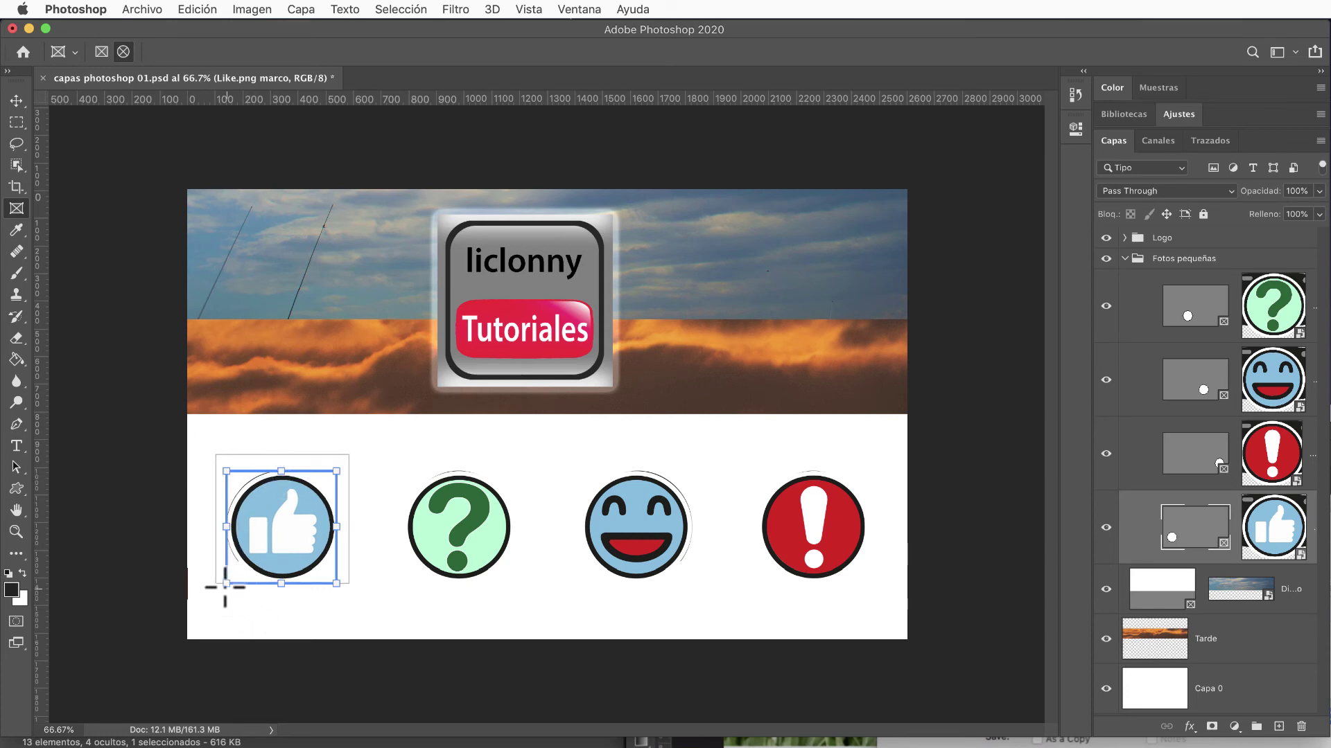
key("Right")
key("Right")
key("Right")
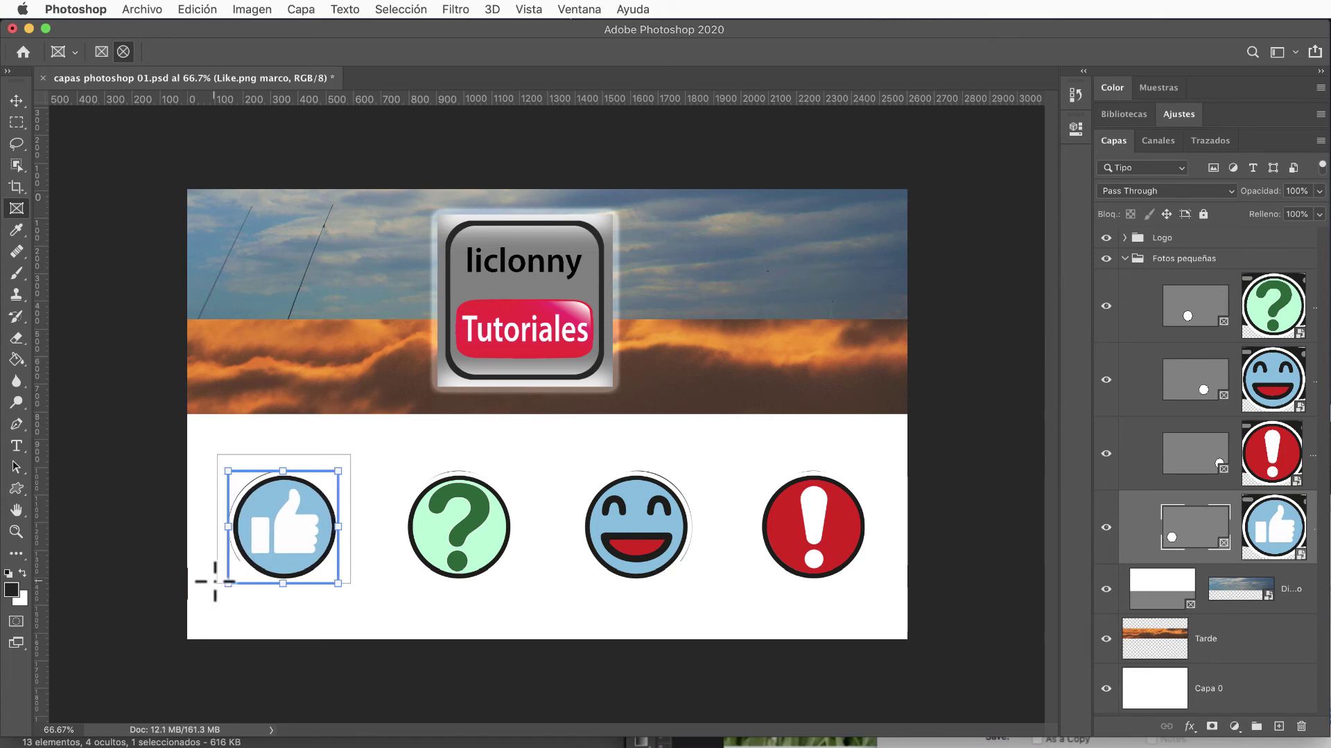
key("Right")
key("Right")
key("Right")
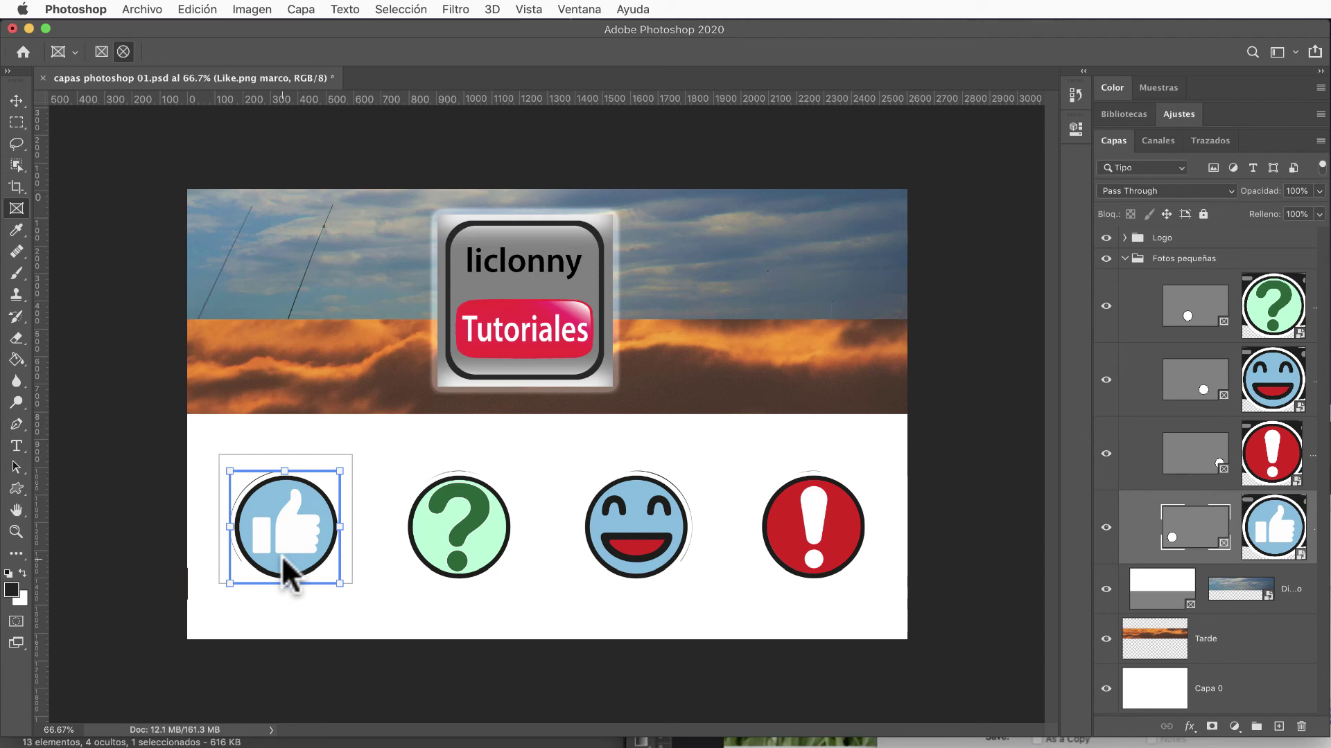
key("super+plus")
key("super+plus")
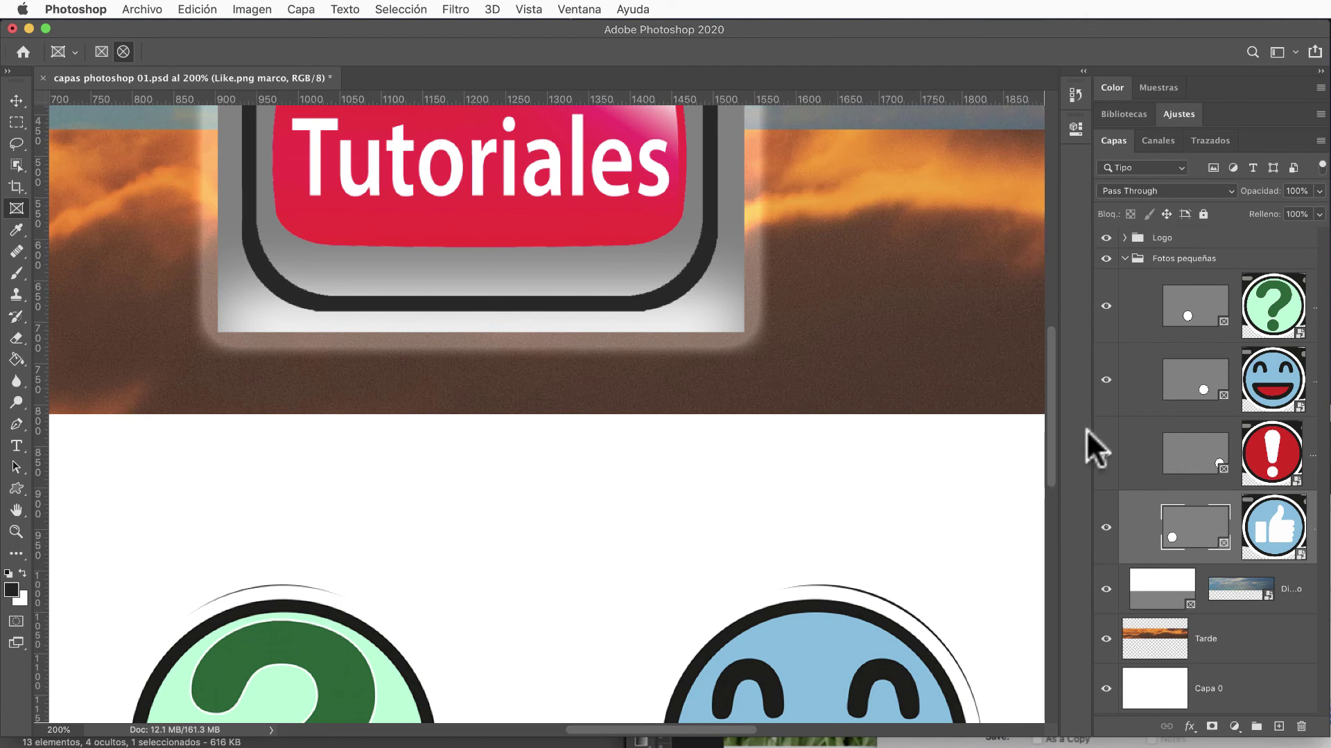
Step: Crop the arcs by trimming the question-mark frame's top and the thumbs-up frame's side and top
left_click_drag(1050, 398, 1074, 475)
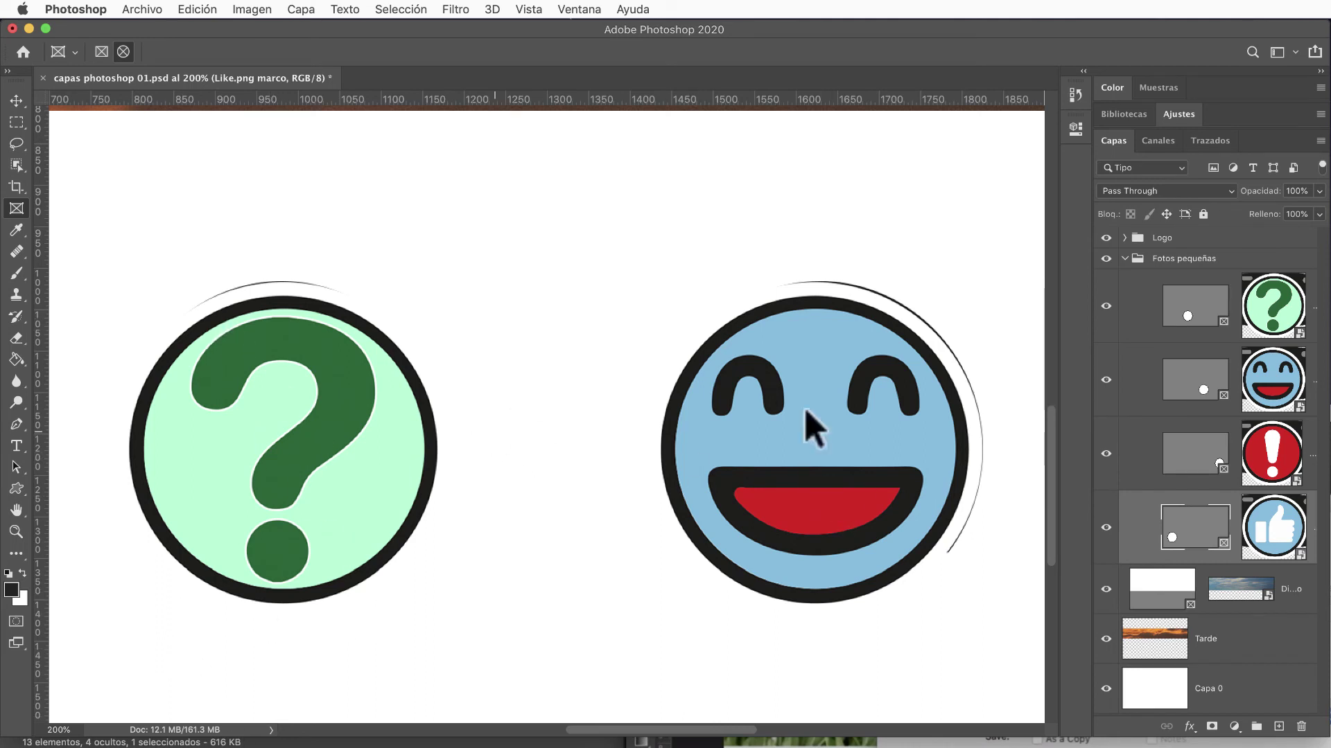
left_click(1221, 317)
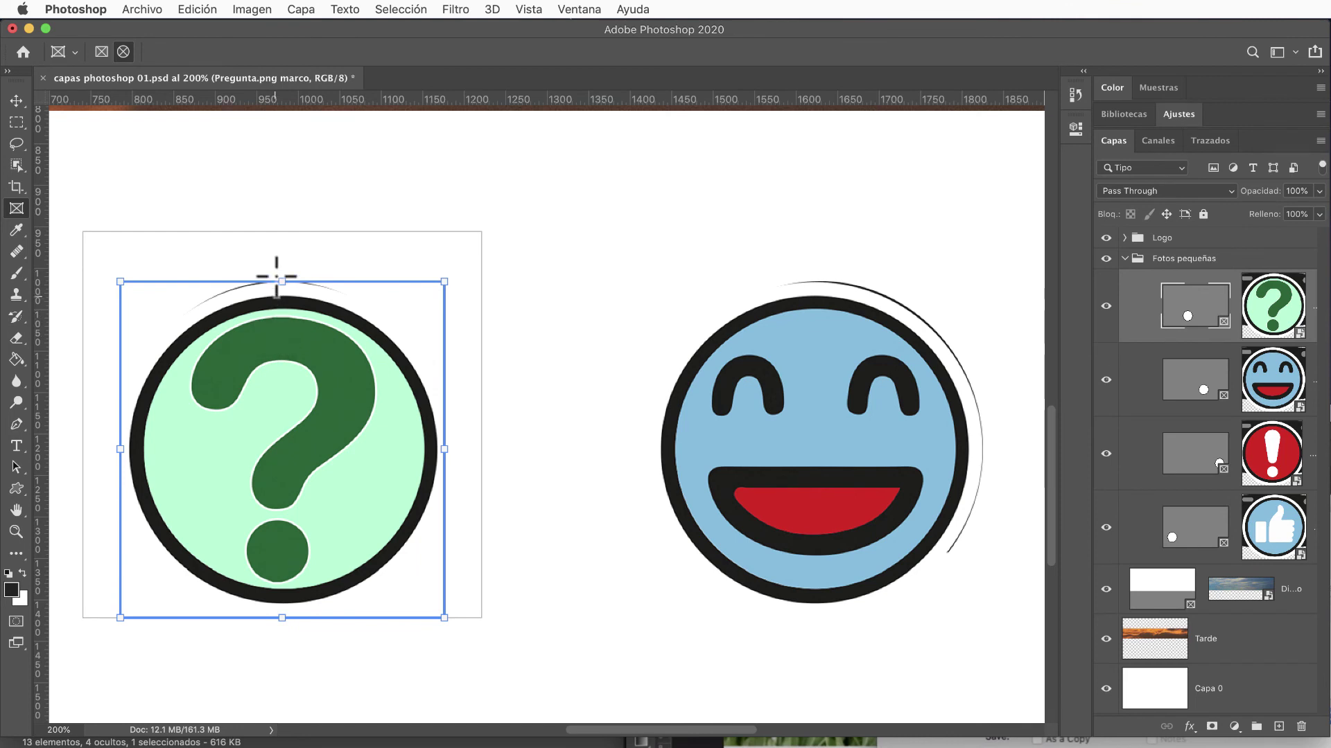
left_click_drag(282, 282, 283, 293)
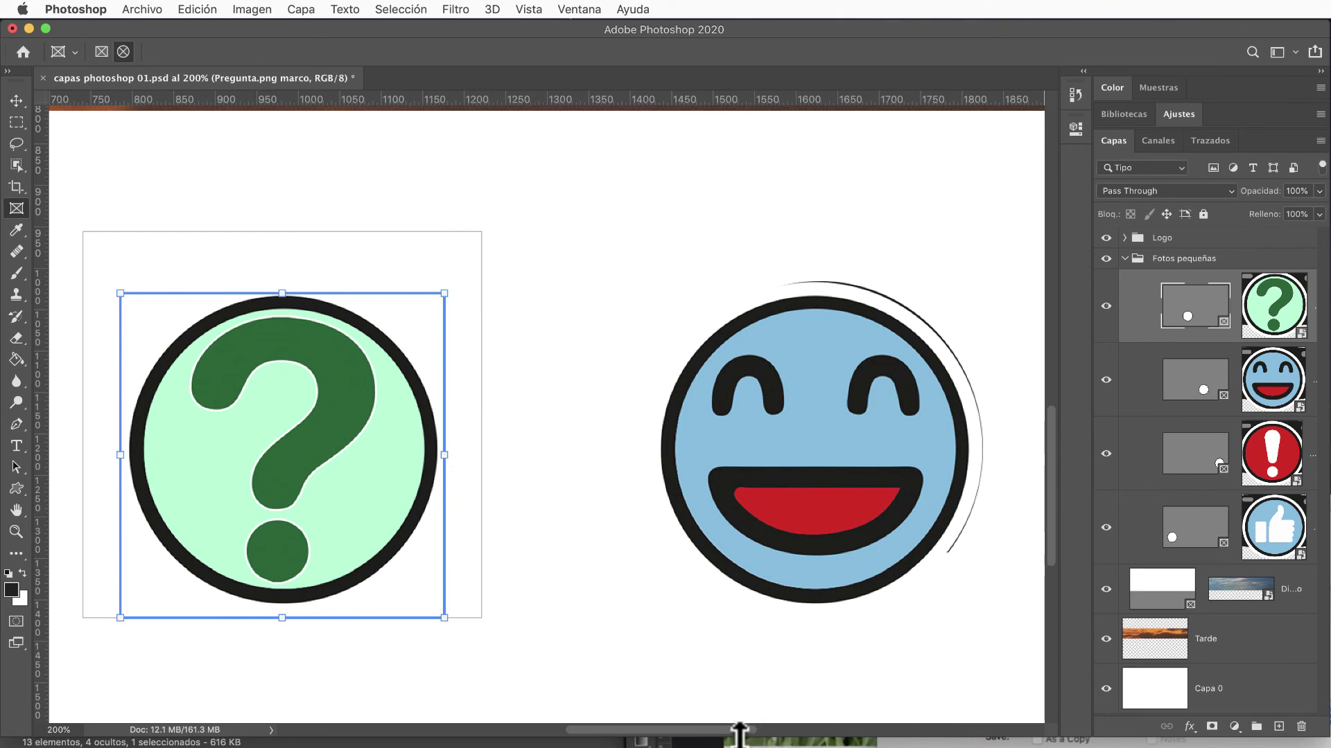
left_click_drag(593, 729, 461, 728)
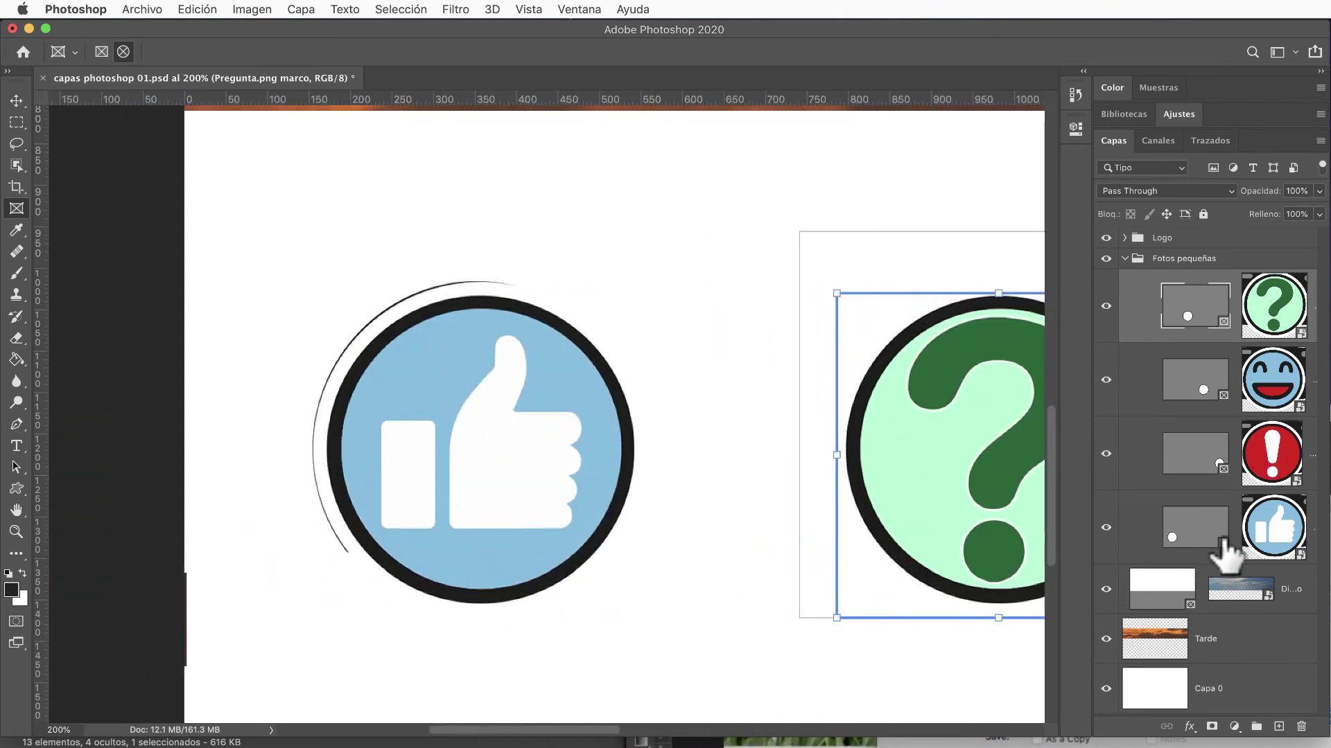
left_click(1270, 528)
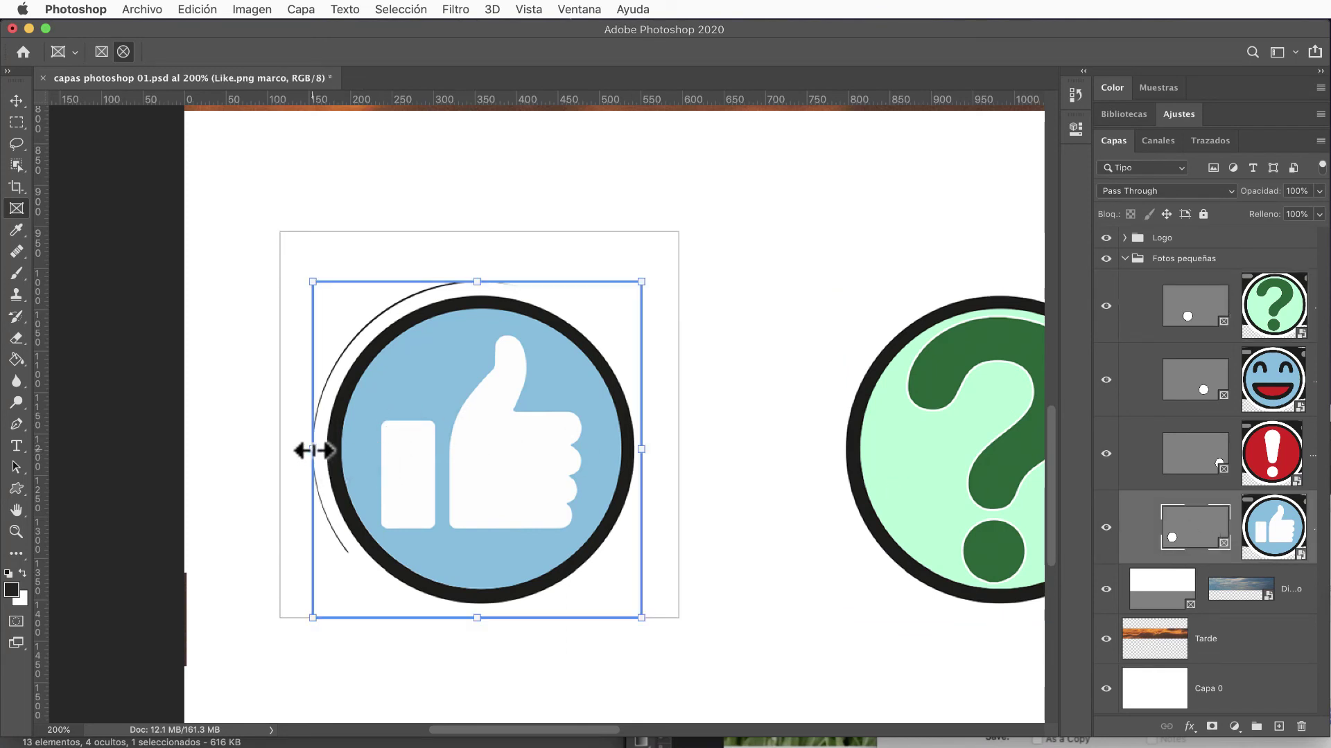
left_click_drag(319, 449, 324, 449)
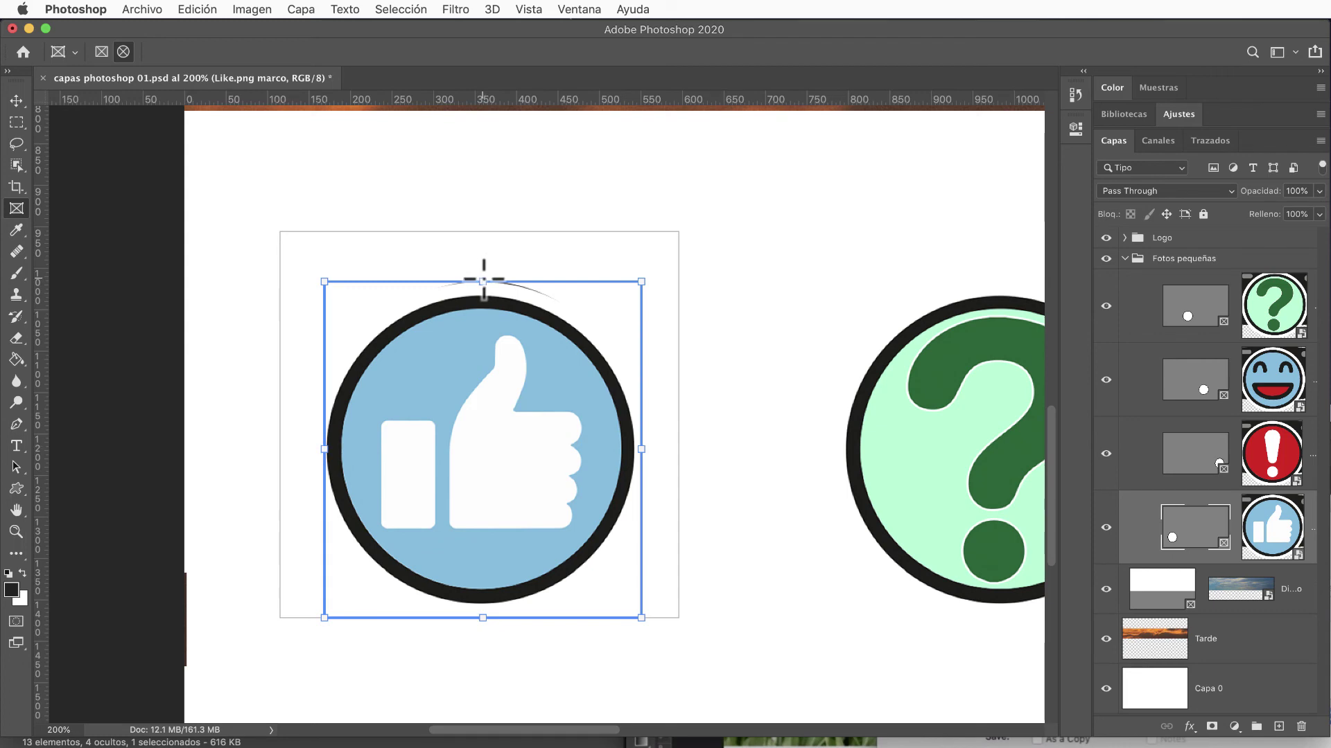
left_click_drag(483, 287, 485, 289)
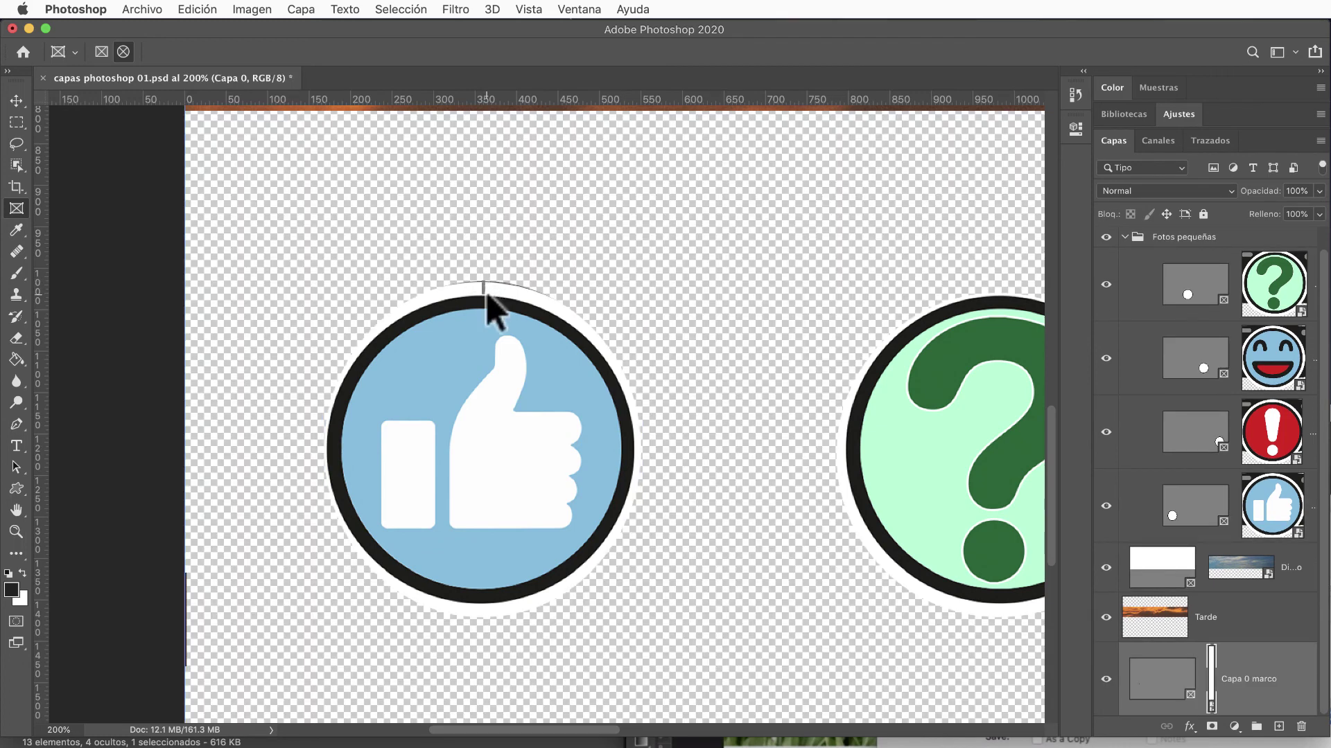
key("ctrl+z")
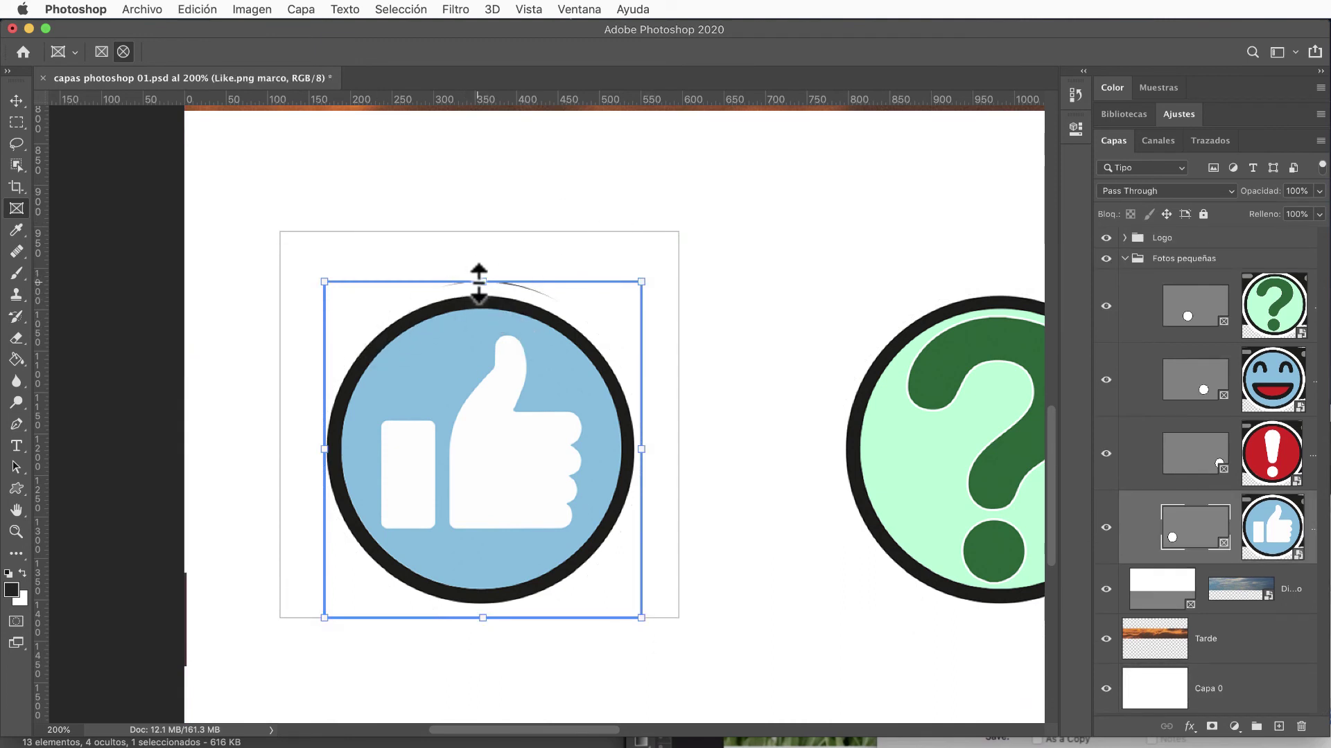
left_click_drag(485, 282, 486, 293)
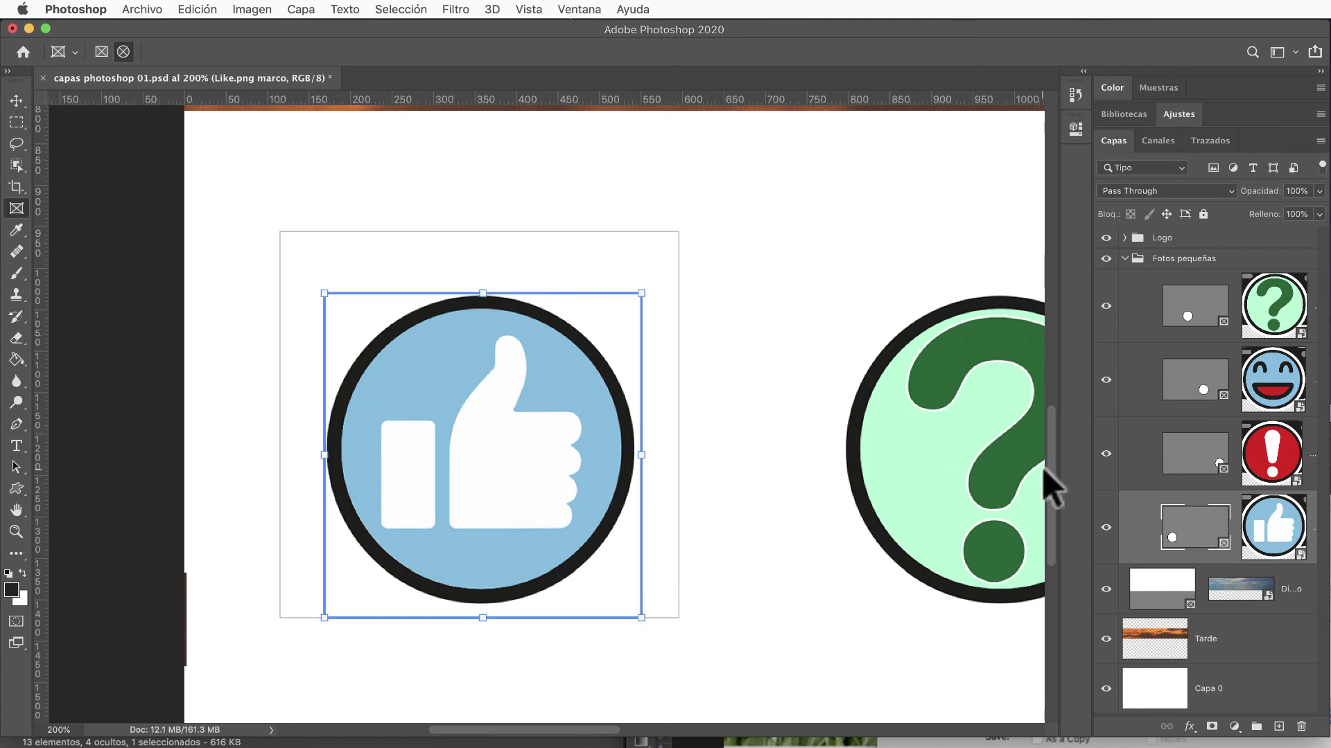
Step: Trim the smiley frame's top and side and the exclamation frame's top, then select the Logo group
left_click_drag(465, 731, 701, 734)
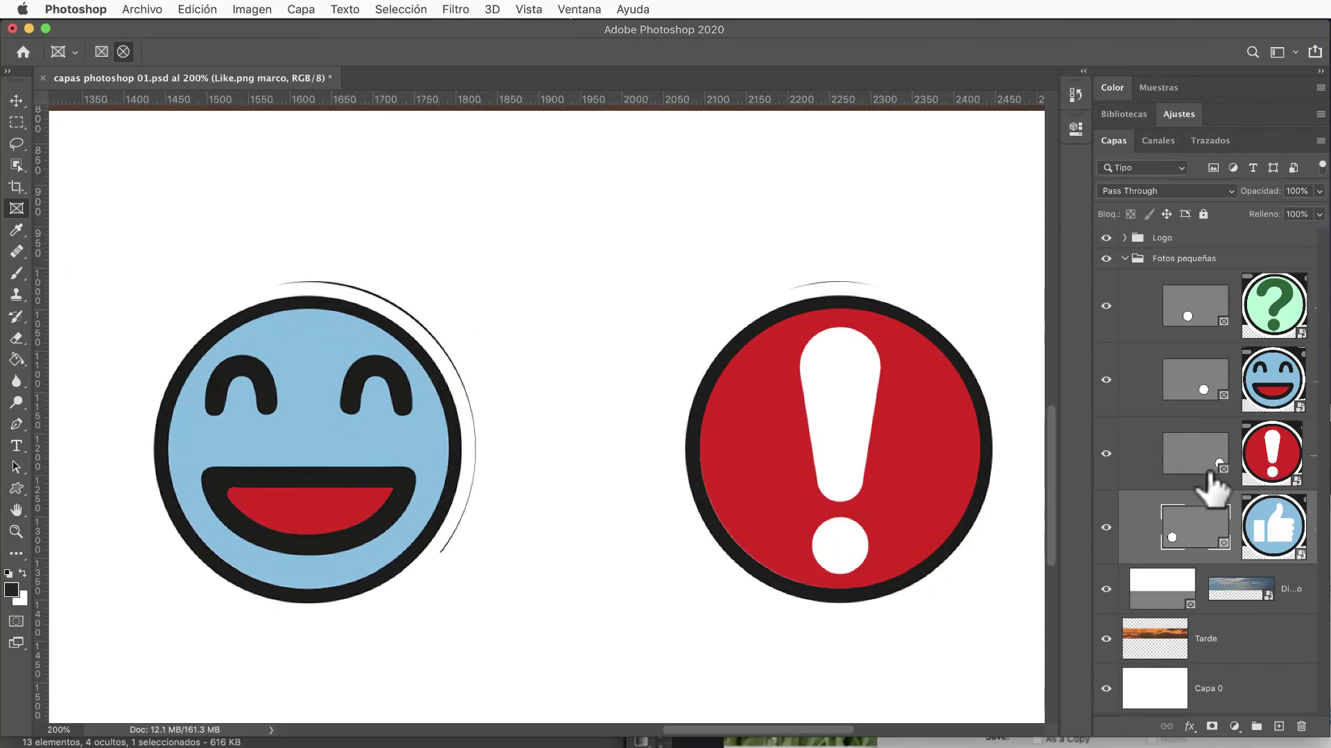
left_click(1223, 399)
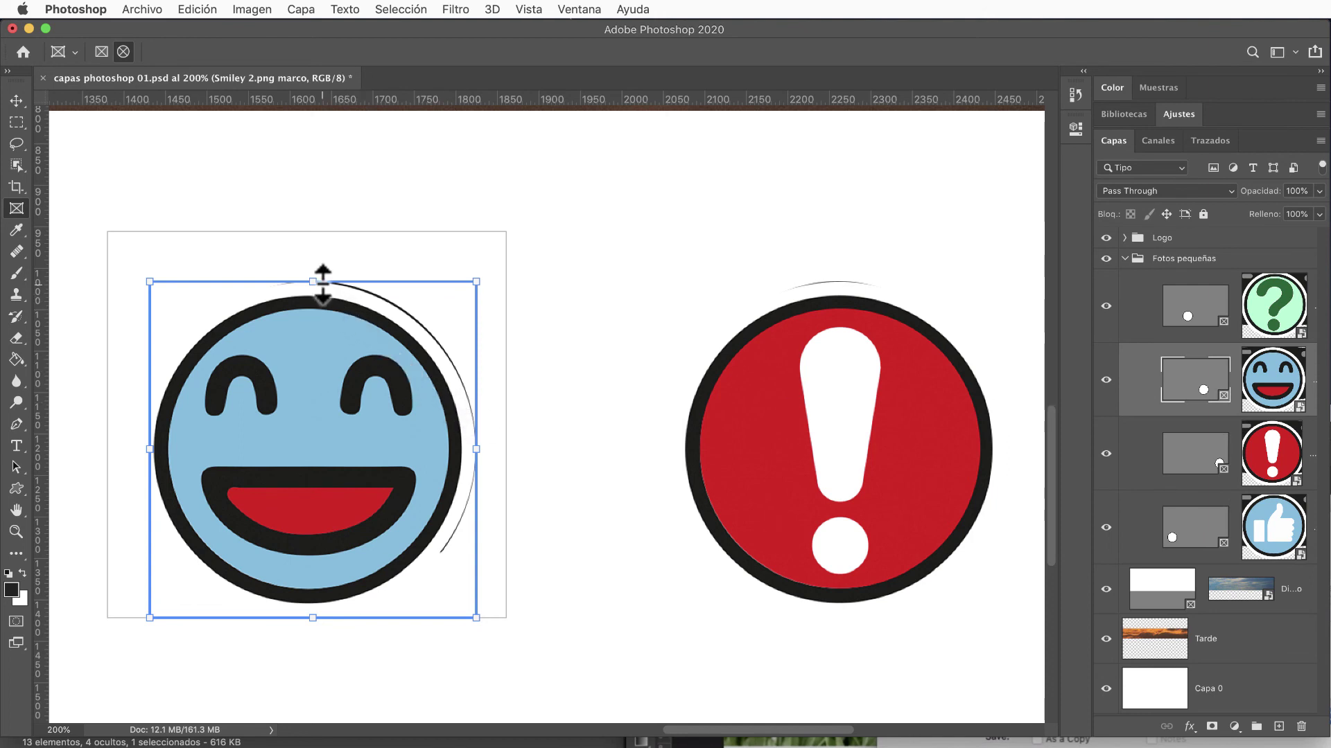
left_click_drag(319, 282, 328, 293)
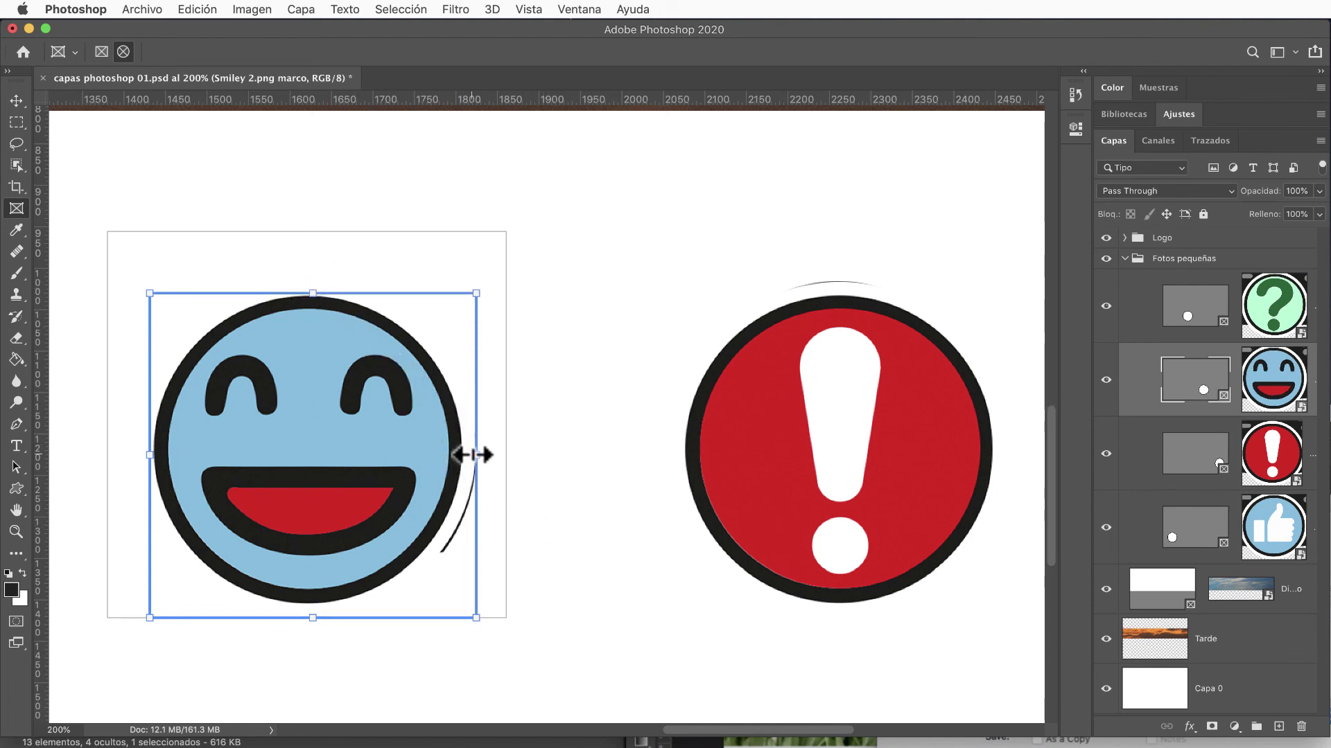
left_click_drag(472, 454, 463, 454)
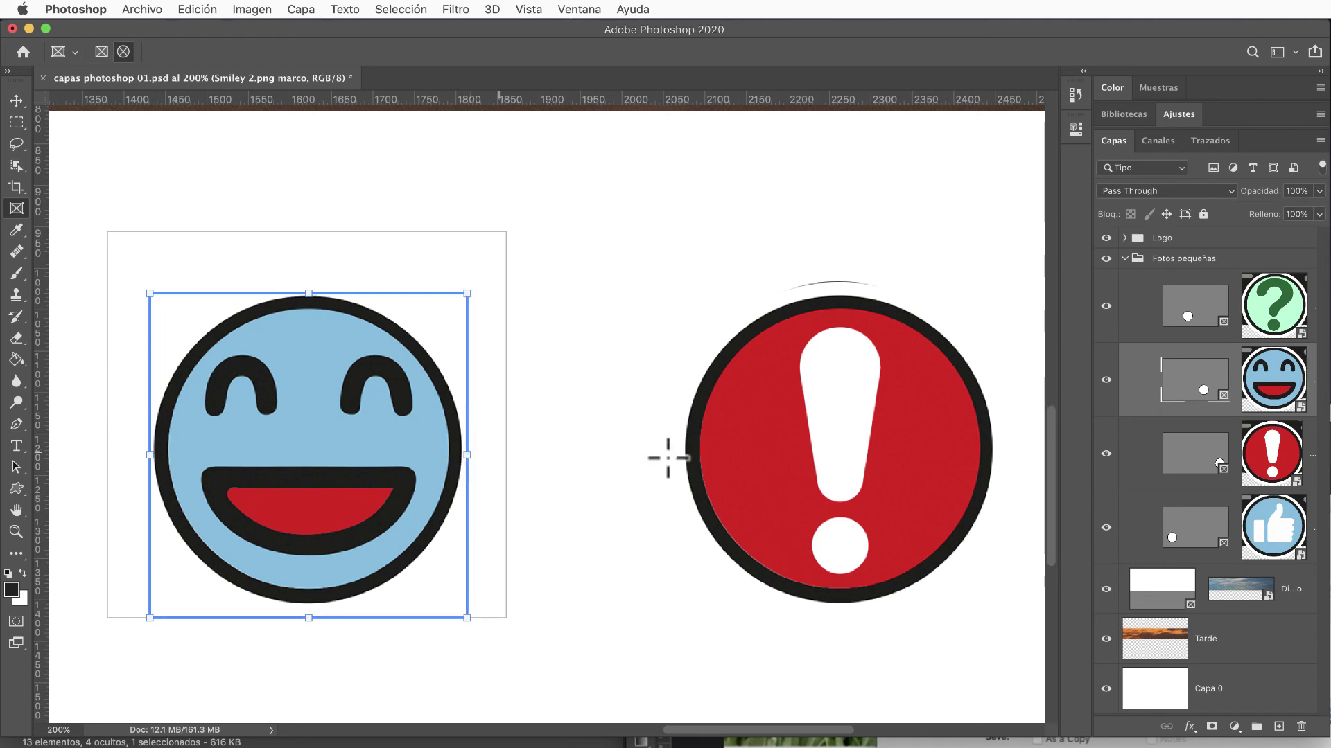
left_click(1220, 464)
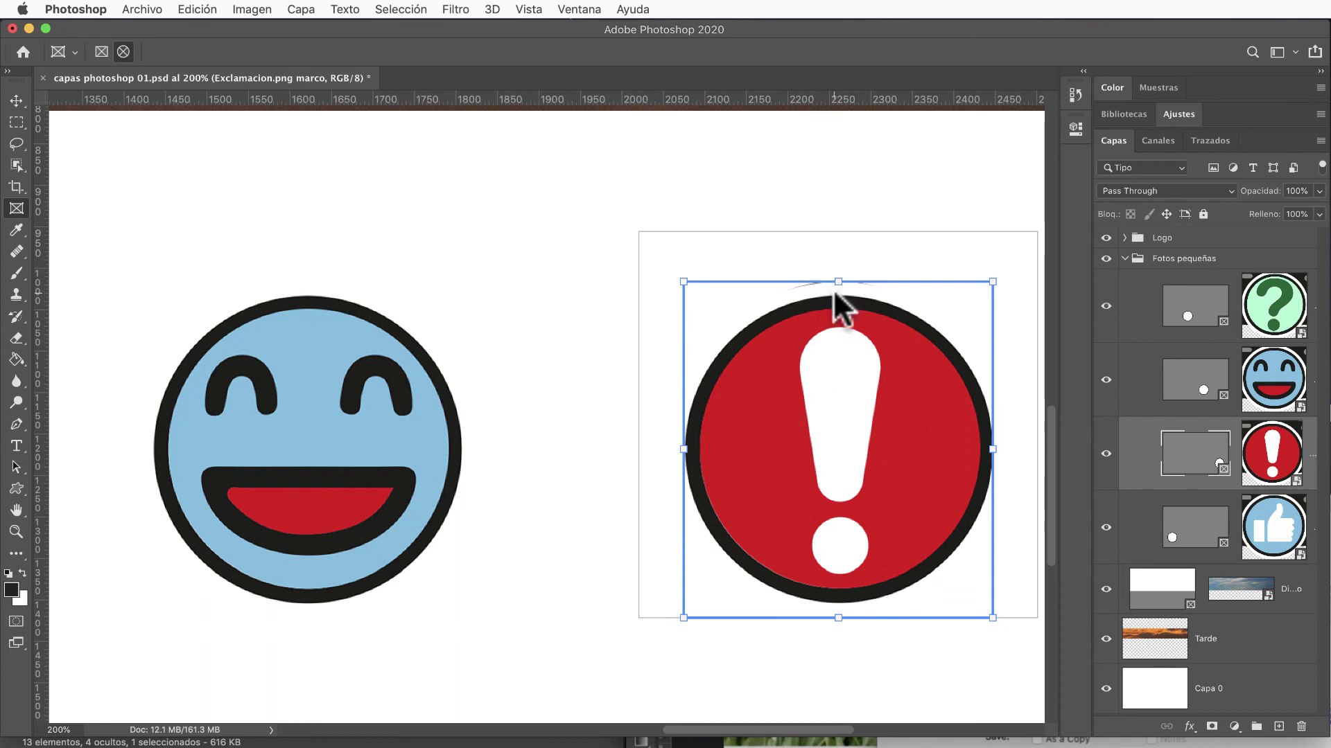
left_click_drag(839, 281, 839, 293)
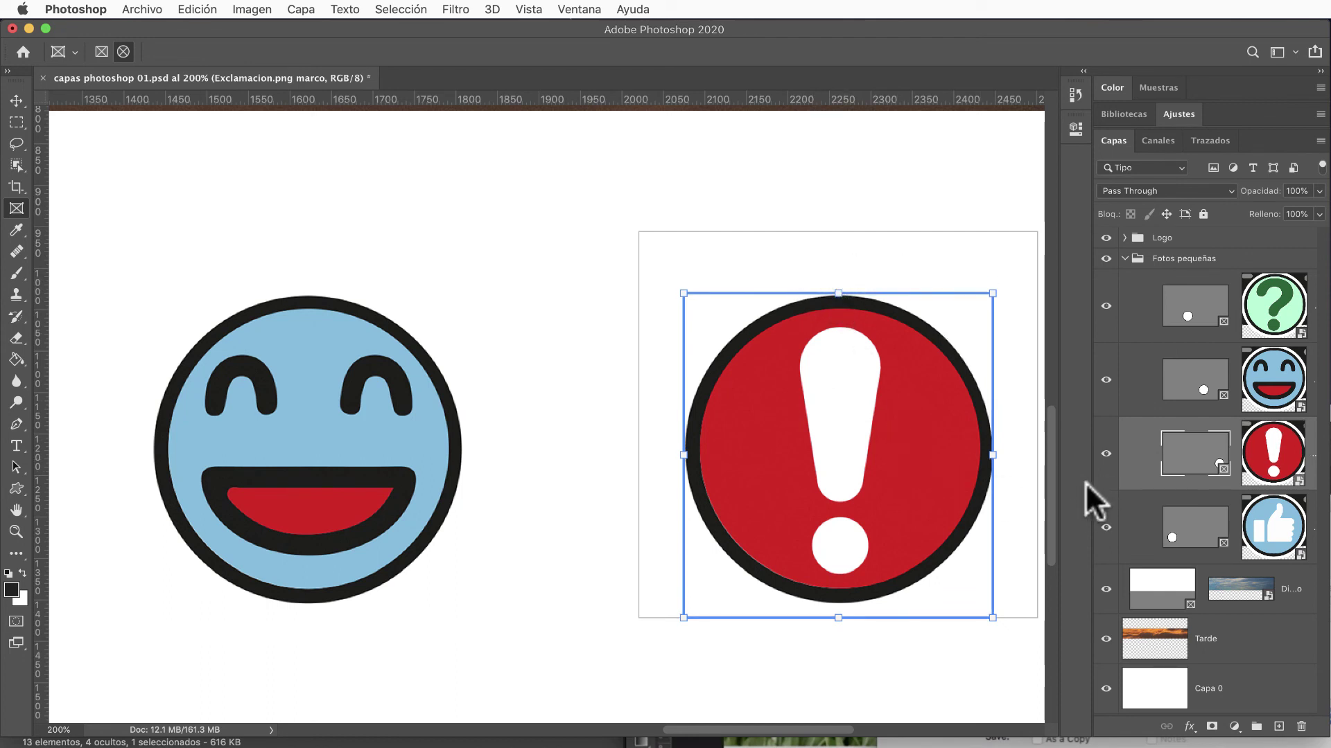
left_click(1158, 239)
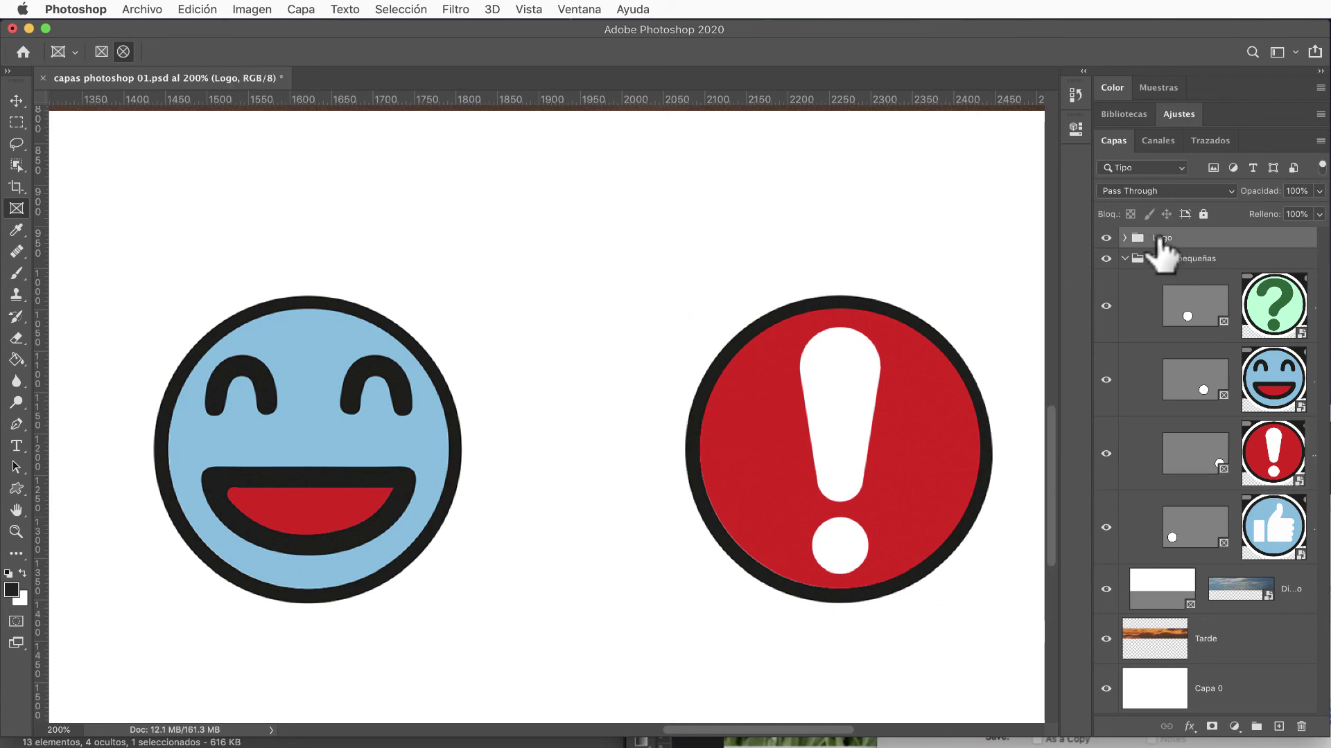
Step: Fit the banner on screen and save it to the computer as capas photoshop 02.psd with maximized compatibility
double_click(16, 510)
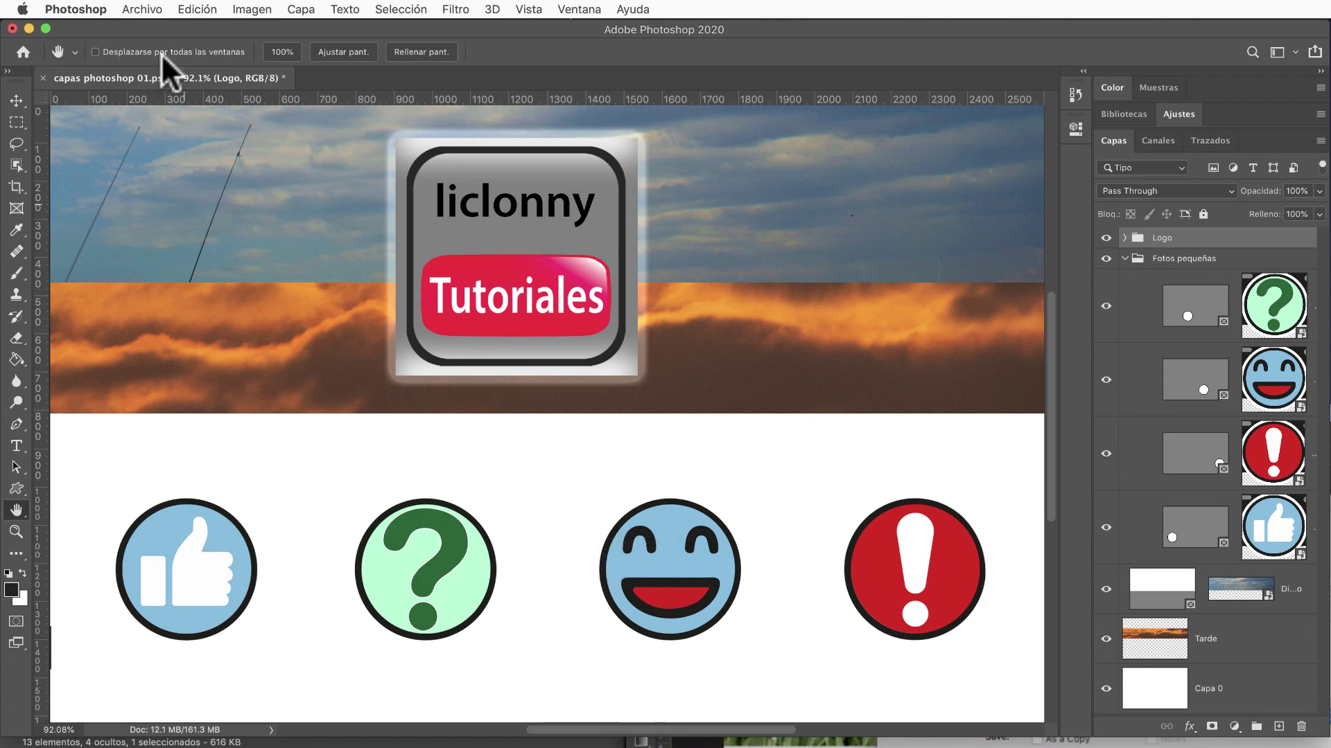
left_click(146, 9)
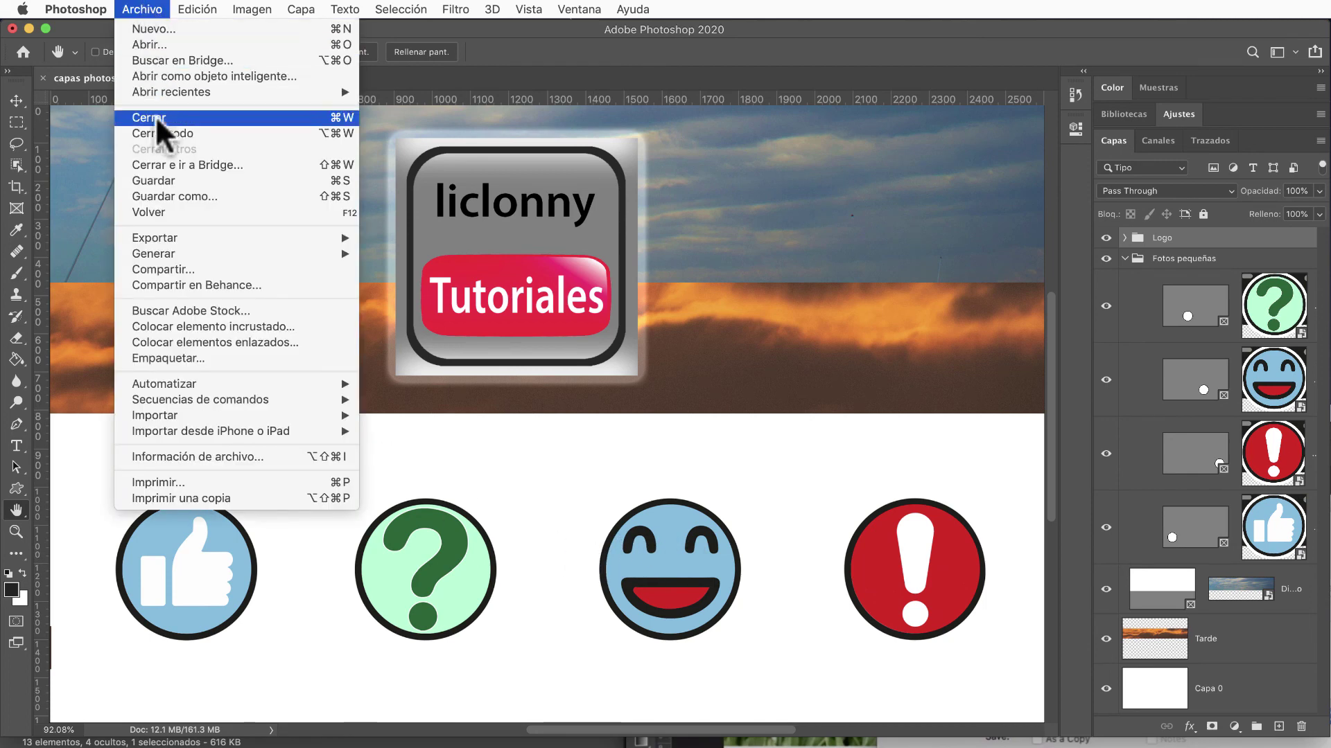
left_click(192, 196)
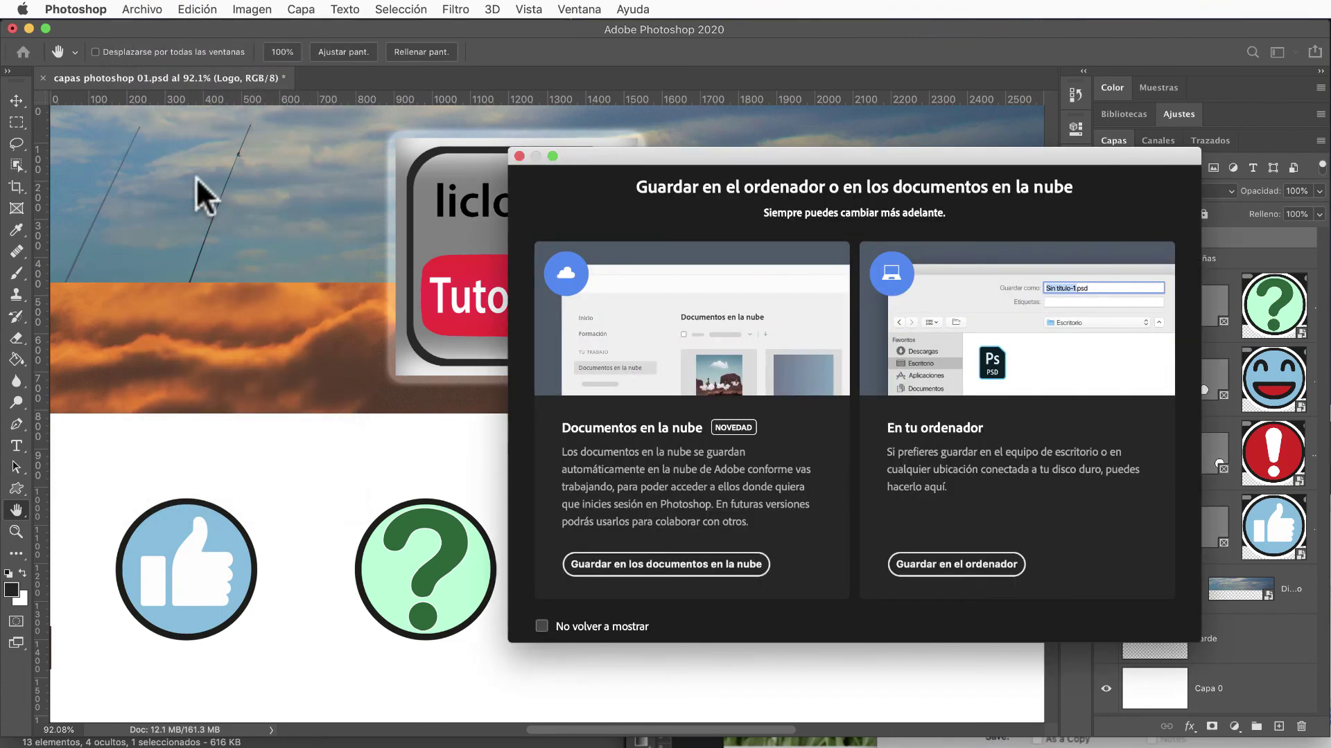
left_click(928, 567)
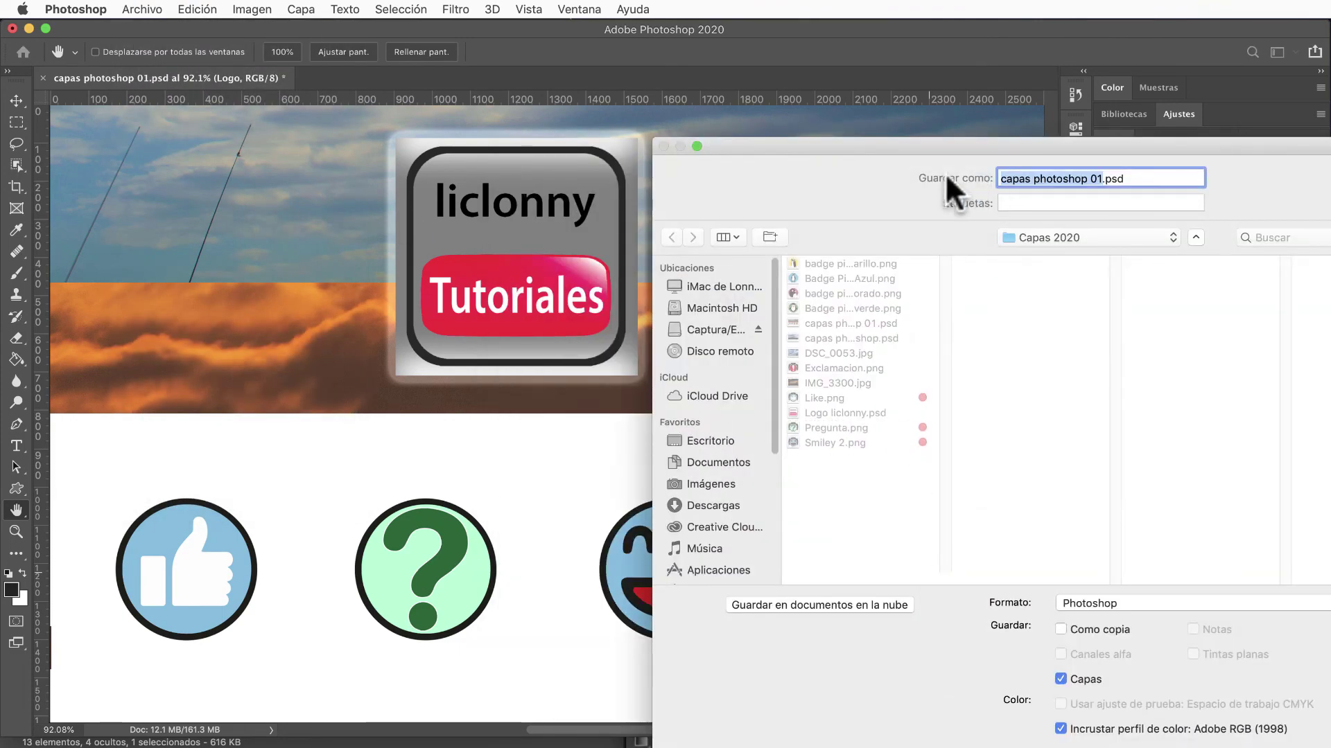
left_click_drag(893, 149, 546, 41)
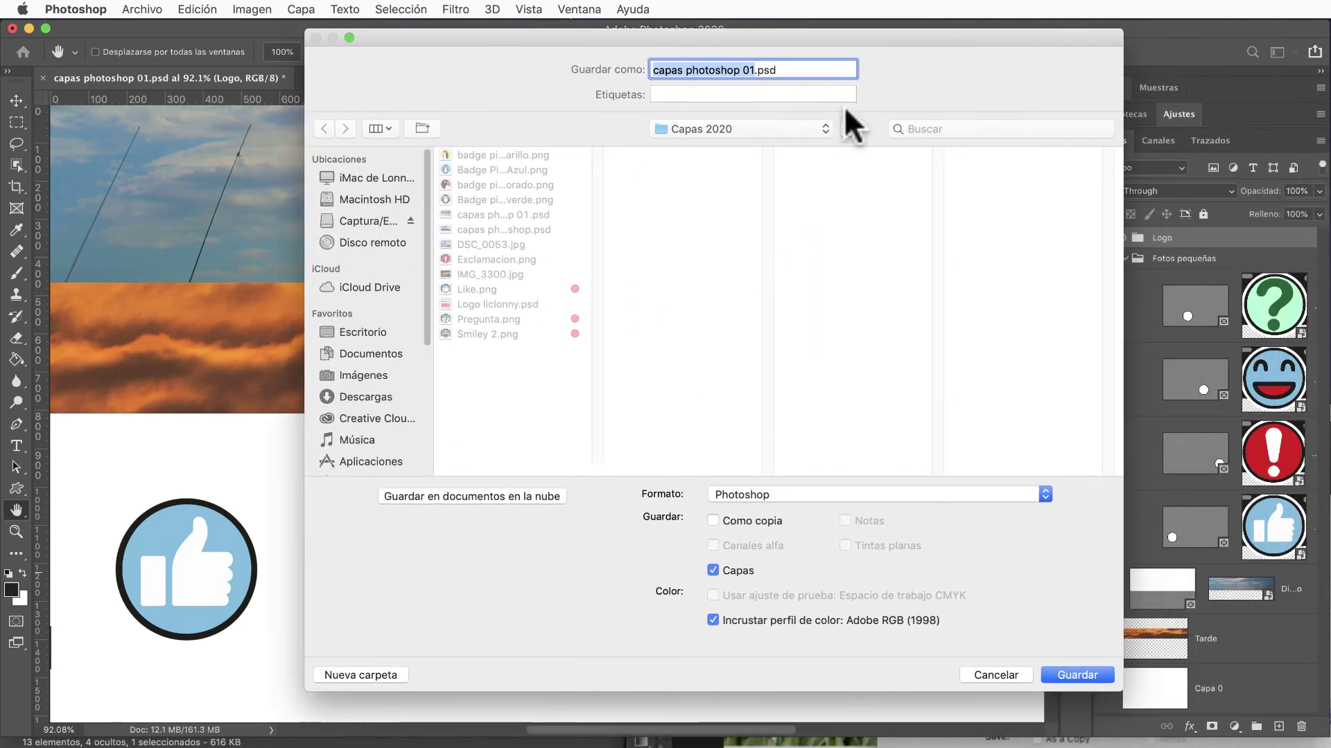
left_click(751, 70)
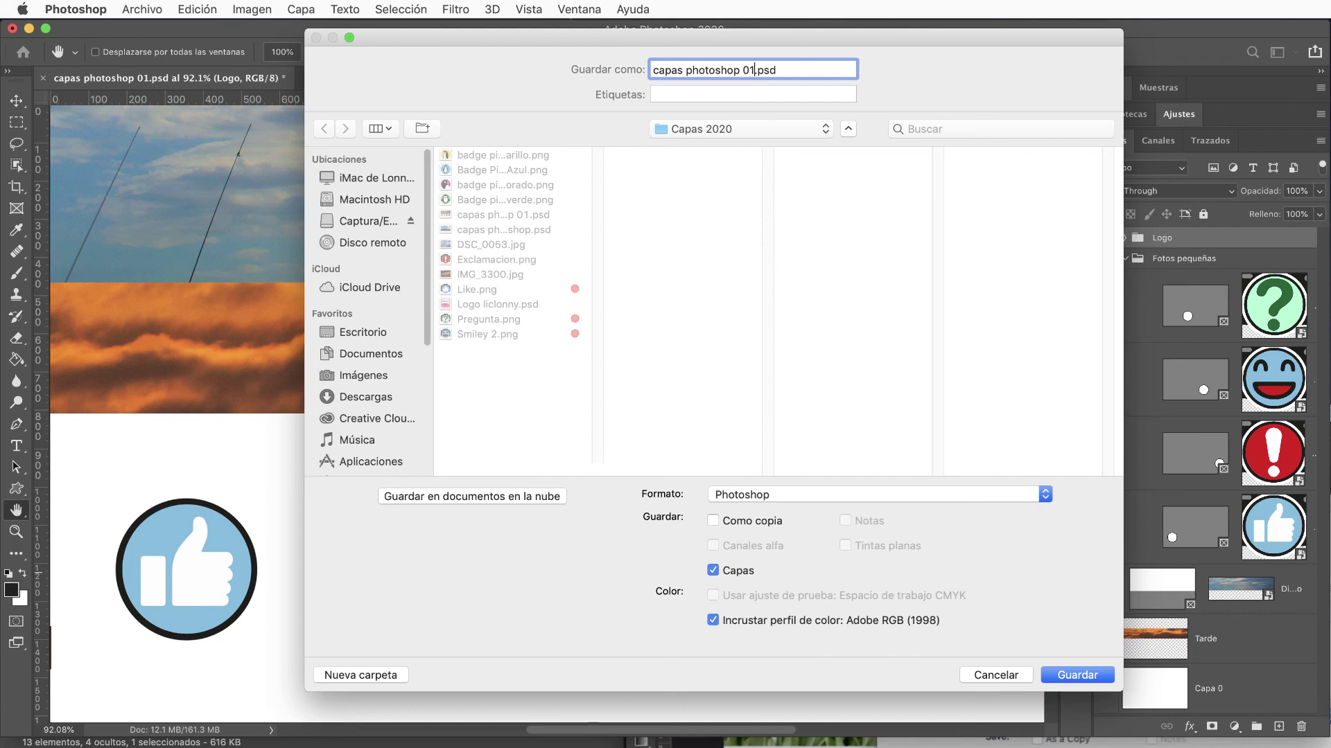
key("Delete")
type("2")
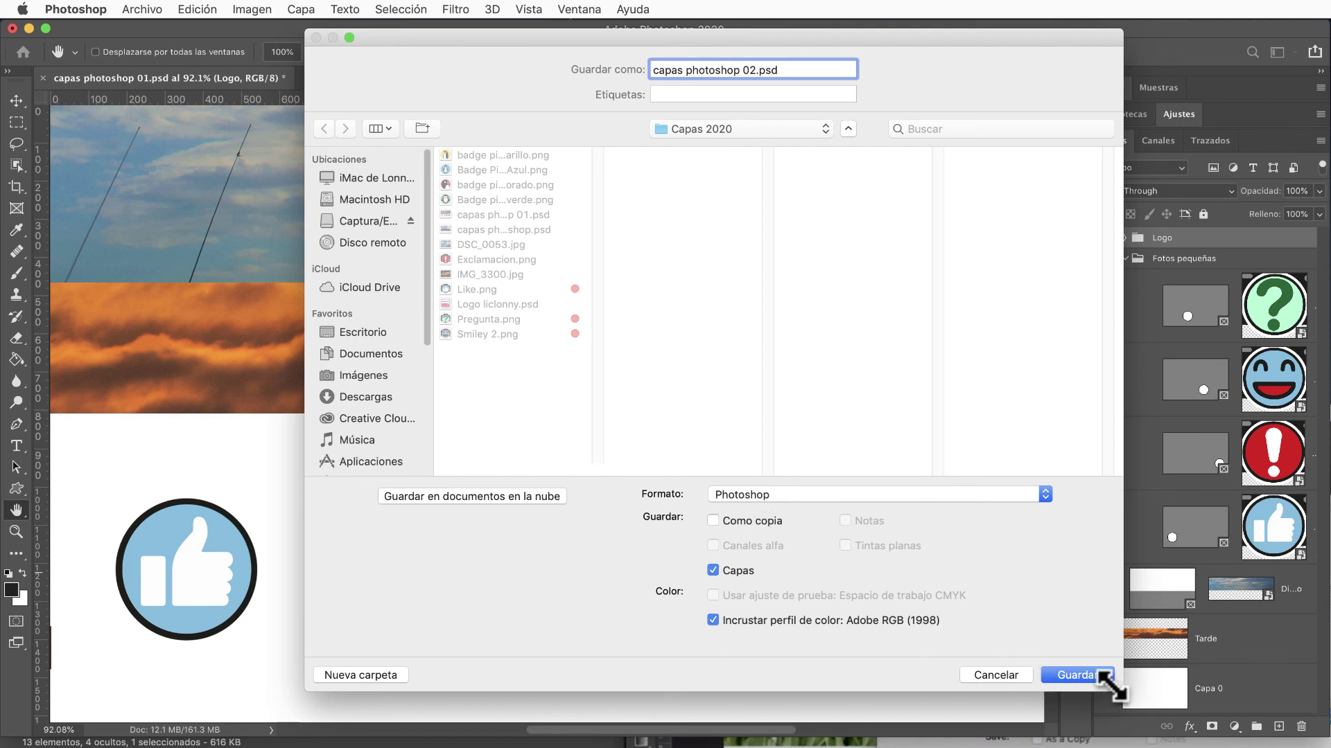
left_click(1093, 676)
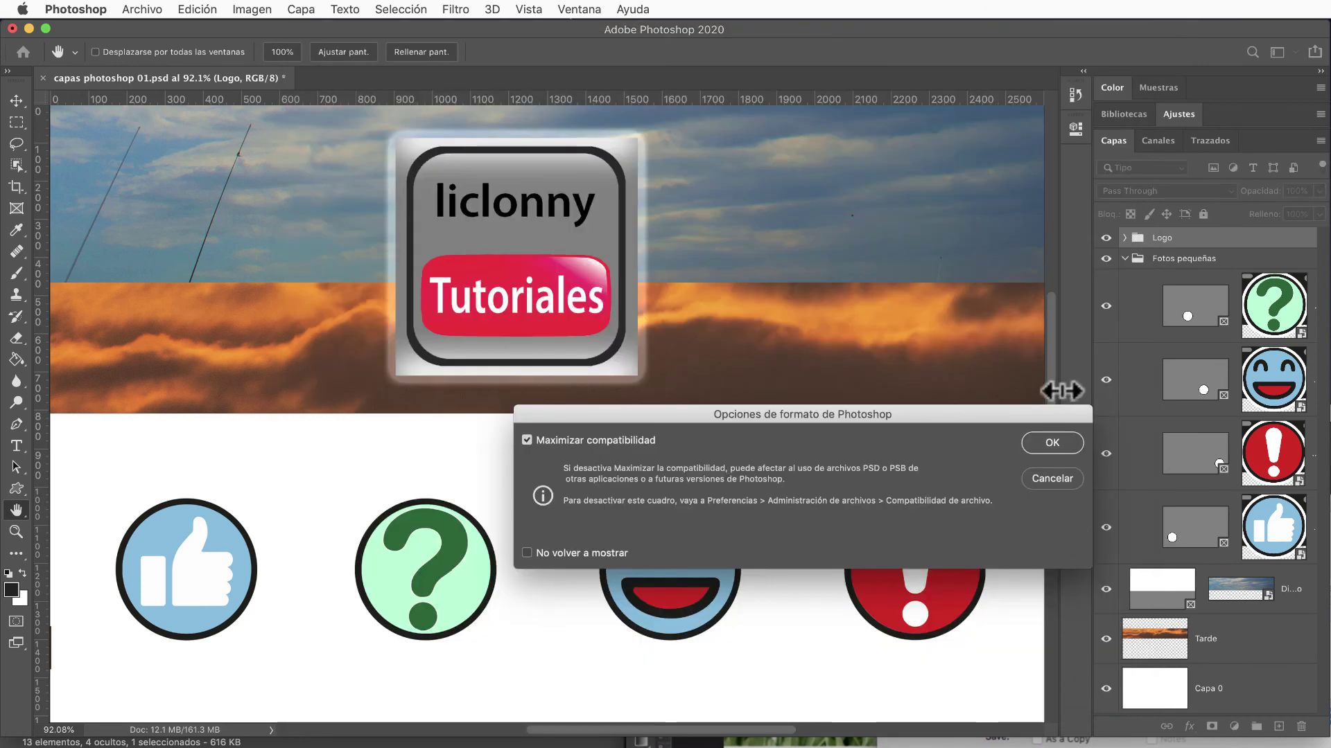
left_click(1052, 443)
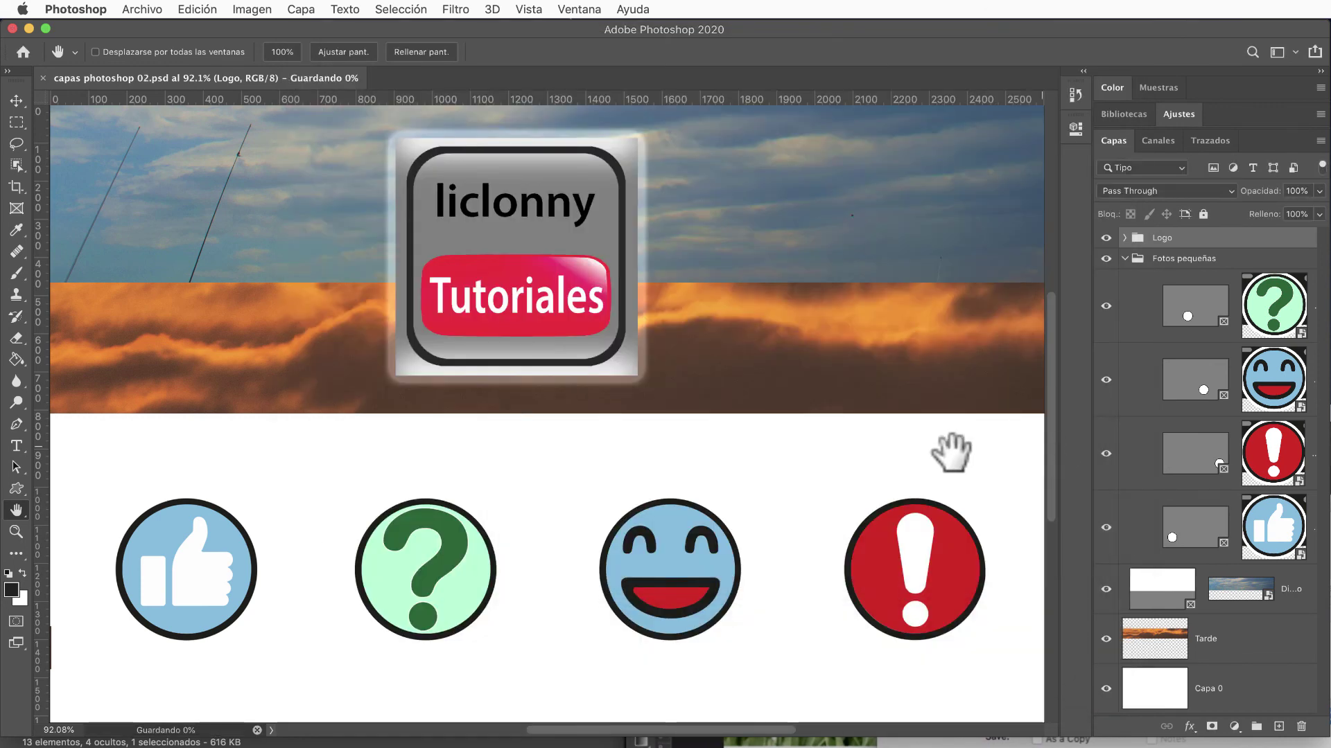
left_click(141, 9)
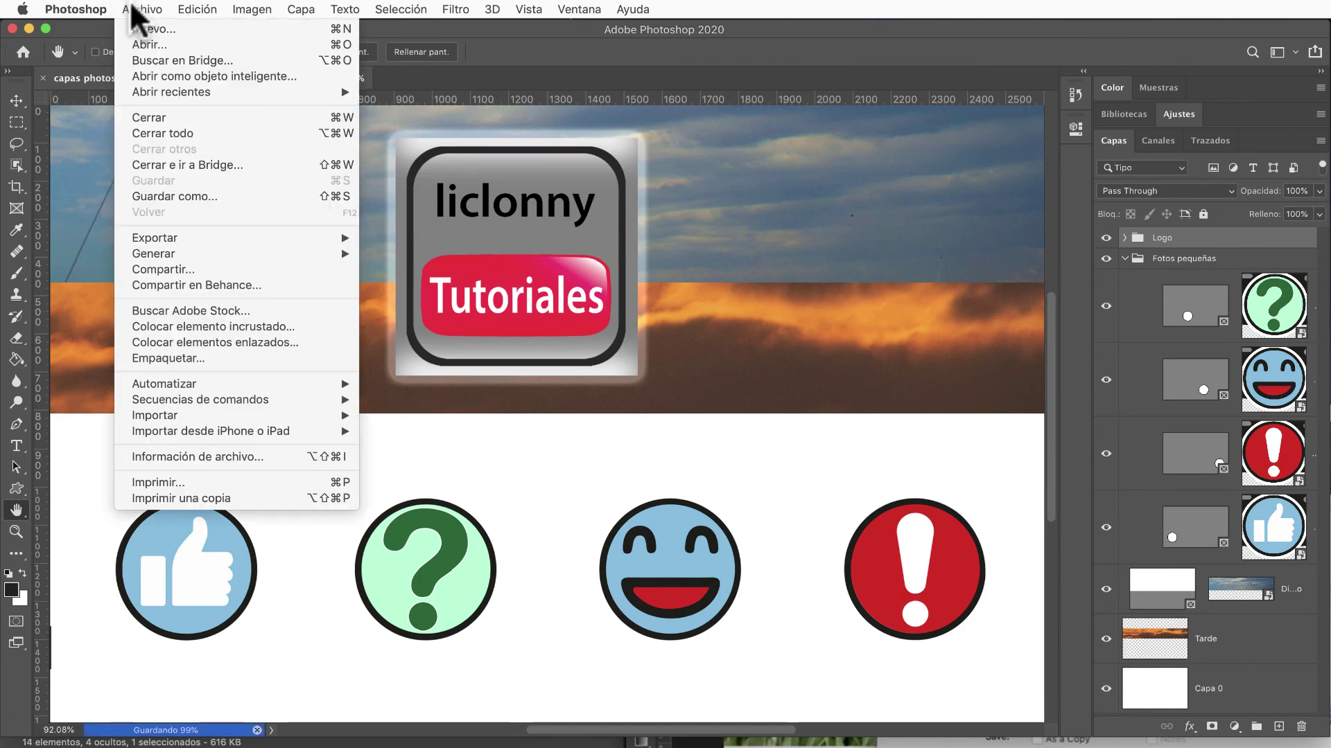
Step: Browse the Capas 2020 folder in Bridge and preview capas photoshop 01.psd, then 02.psd
left_click(178, 60)
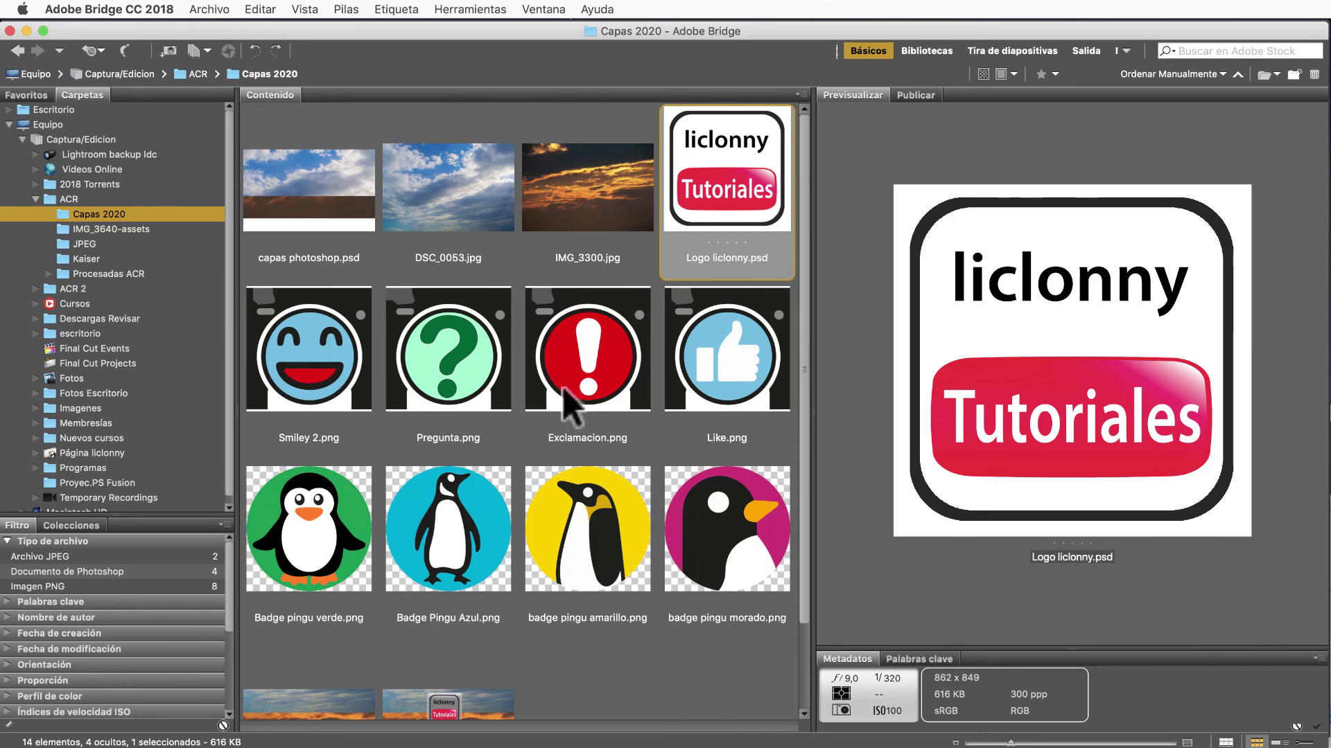
scroll(579, 479, "down", 3)
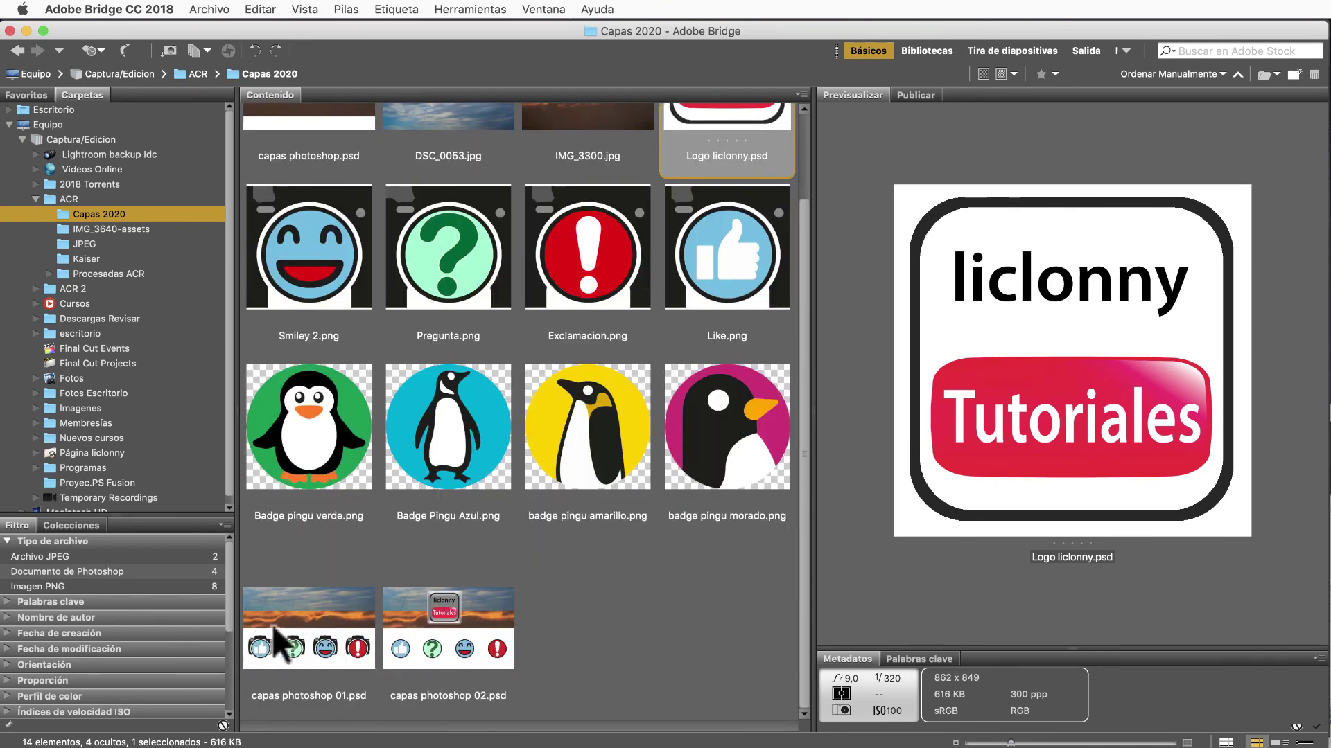
left_click(314, 622)
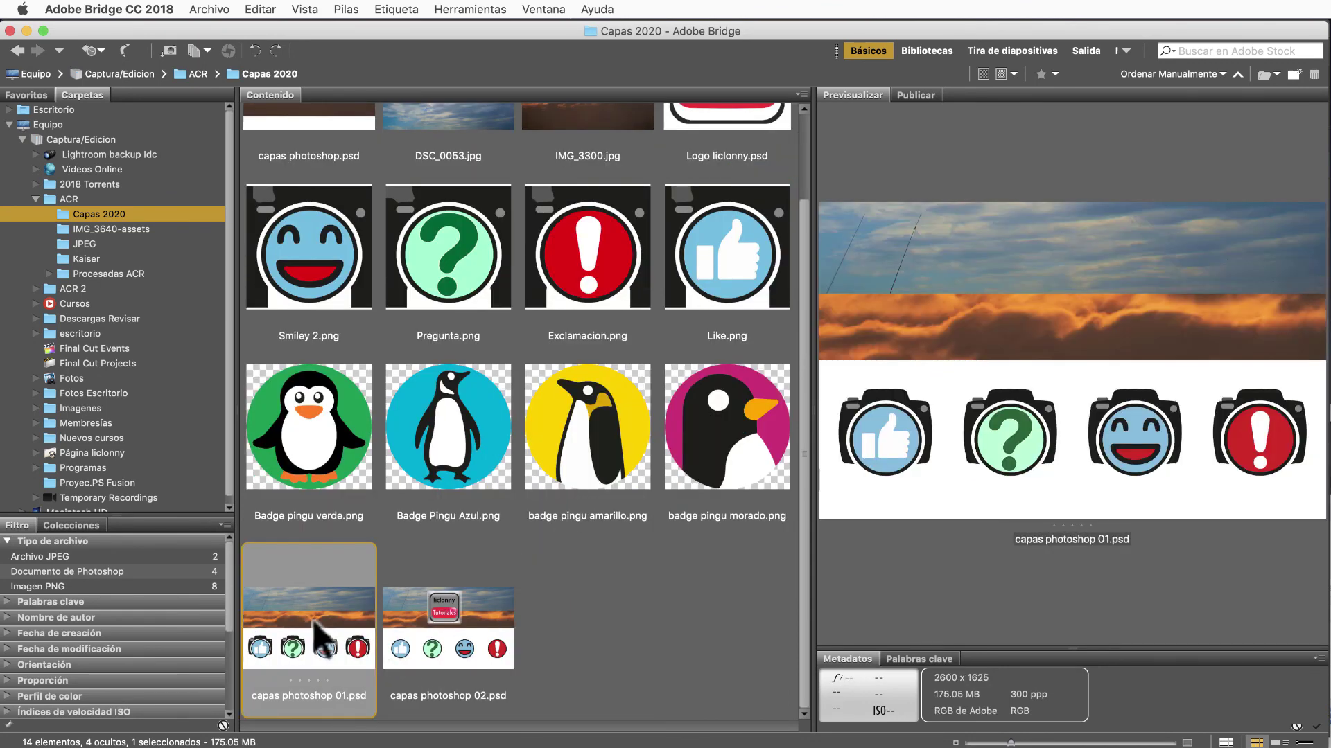
left_click(446, 642)
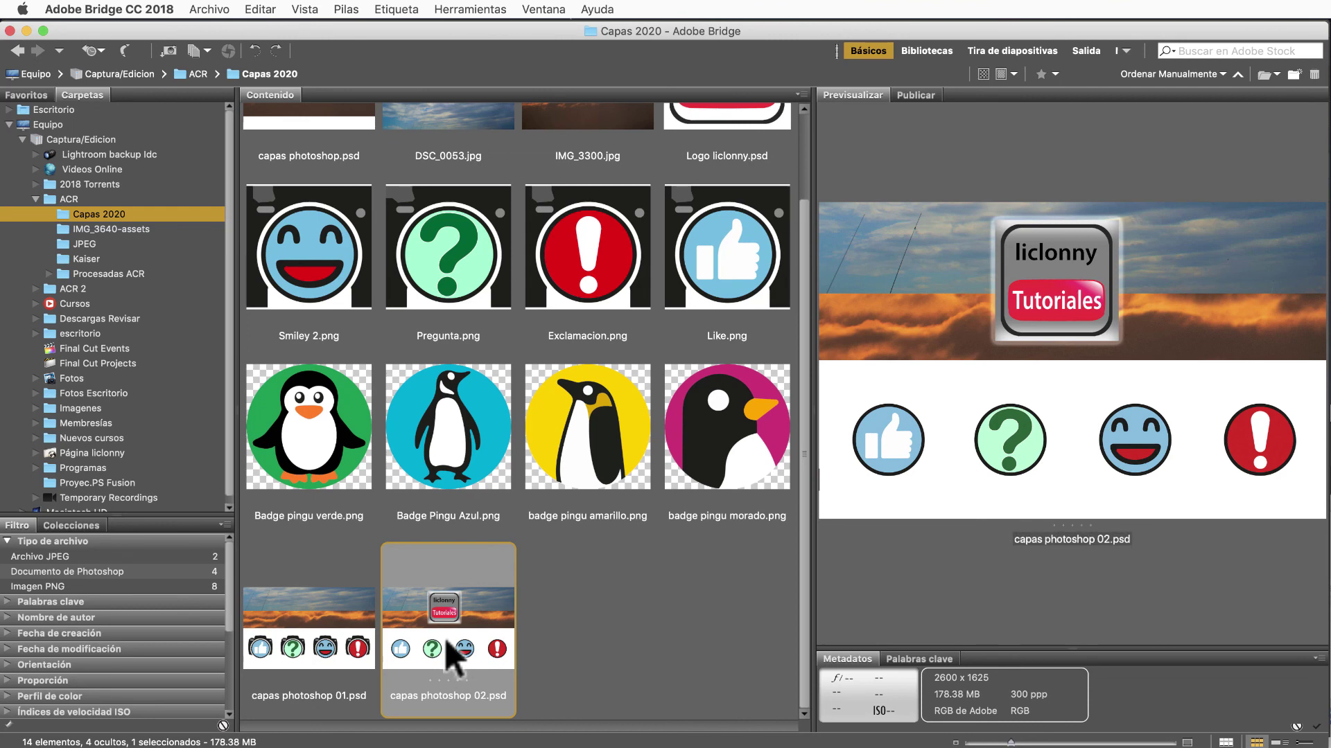